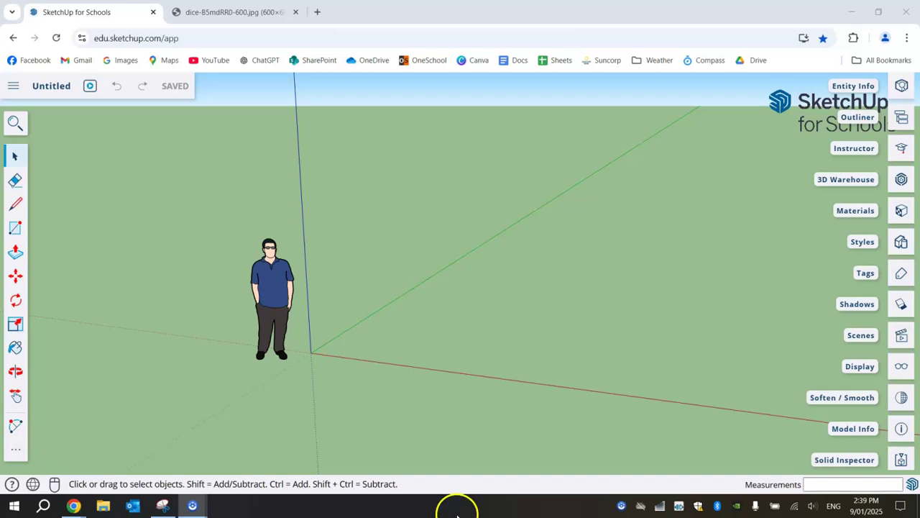
- Look at the dice reference image in the browser, and return to the SketchUp model
{"action": "left_click", "coordinate": [237, 6]}
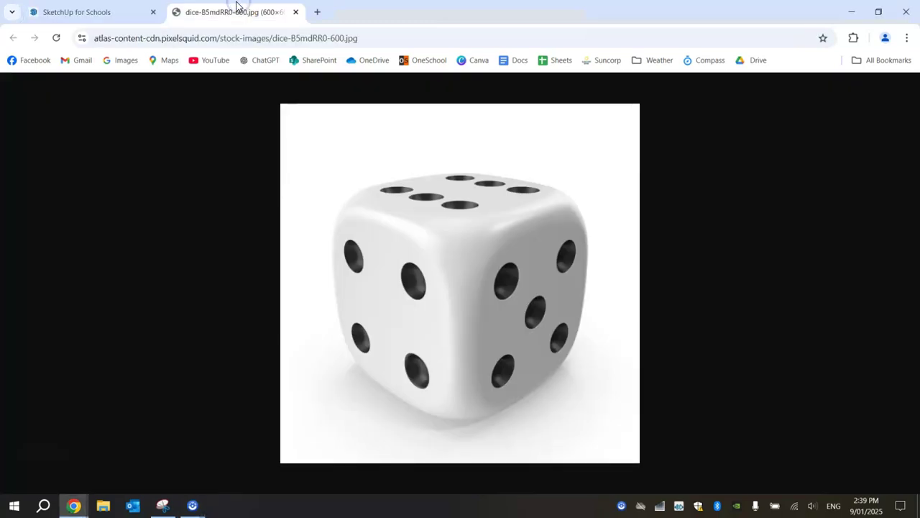
{"action": "left_click", "coordinate": [246, 14]}
{"action": "left_click", "coordinate": [121, 13]}
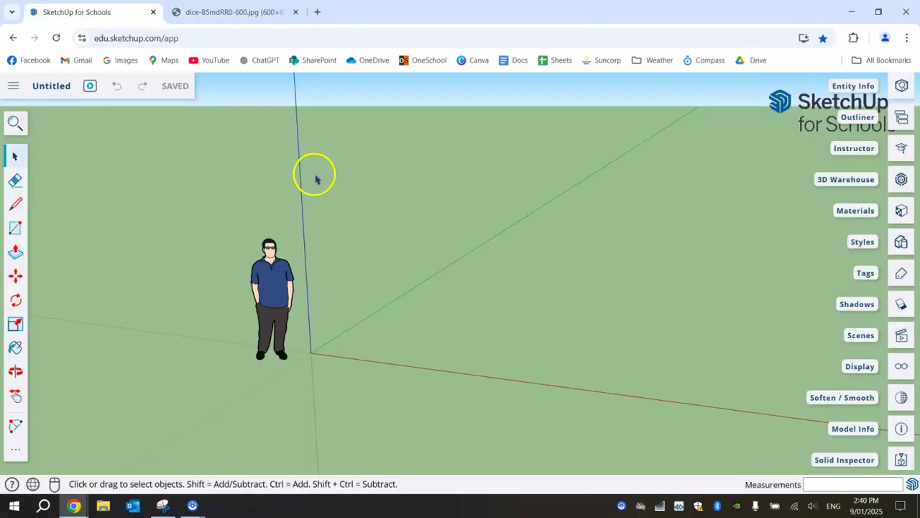
- Delete the default human figure and draw a 100 by 100 mm square on the ground with one corner at the origin
{"action": "left_click", "coordinate": [281, 270]}
{"action": "key", "text": "Delete"}
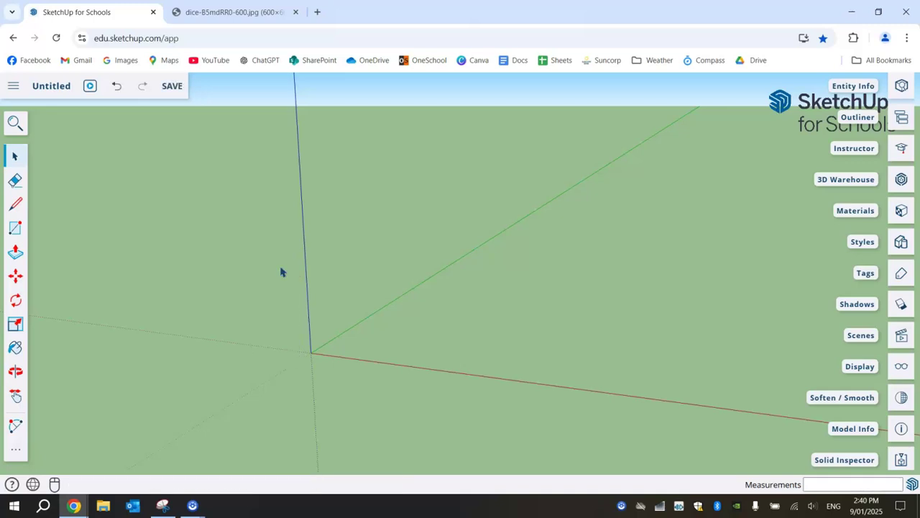
{"action": "left_click", "coordinate": [20, 227]}
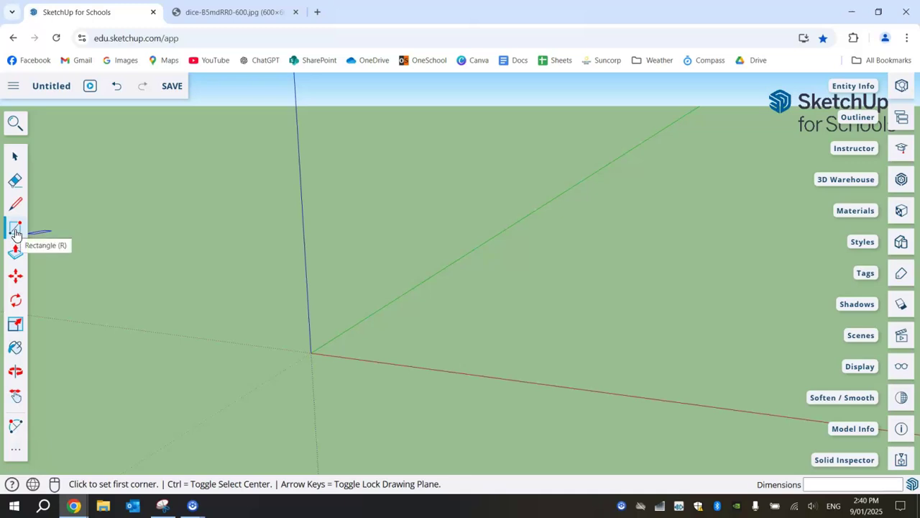
{"action": "left_click", "coordinate": [310, 353]}
{"action": "left_click_drag", "start_coordinate": [310, 354], "coordinate": [466, 318]}
{"action": "type", "text": "00"}
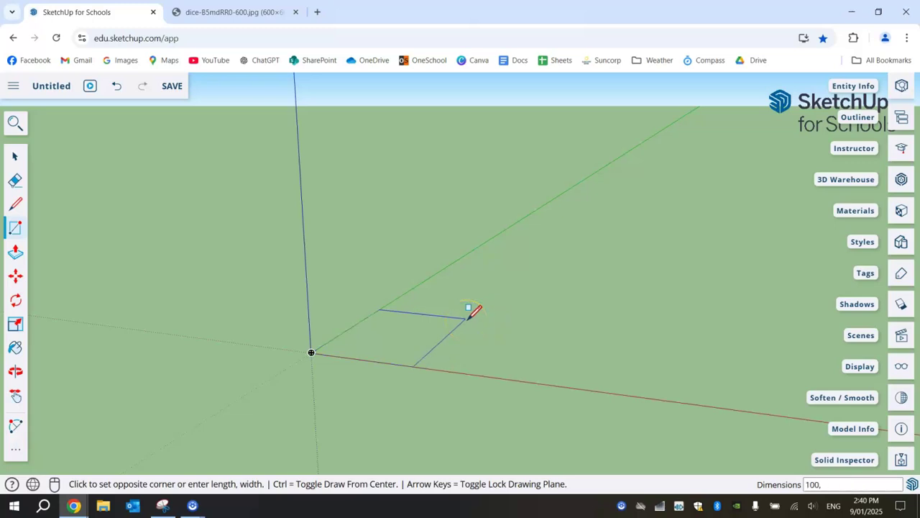
{"action": "key", "text": "Return"}
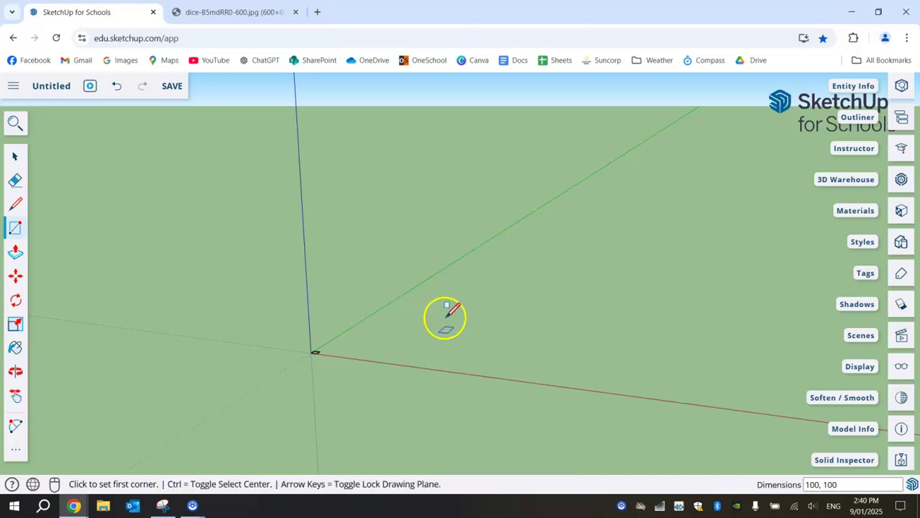
- Push/Pull the square face upward 100 mm to form a cube
{"action": "scroll", "coordinate": [312, 361], "scroll_direction": "up", "scroll_amount": 5}
{"action": "scroll", "coordinate": [327, 327], "scroll_direction": "up", "scroll_amount": 3}
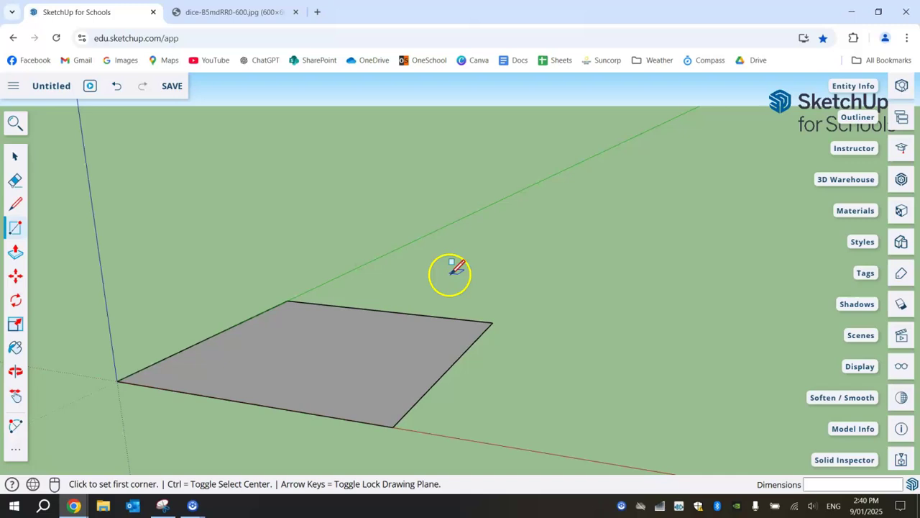
{"action": "left_click", "coordinate": [13, 253]}
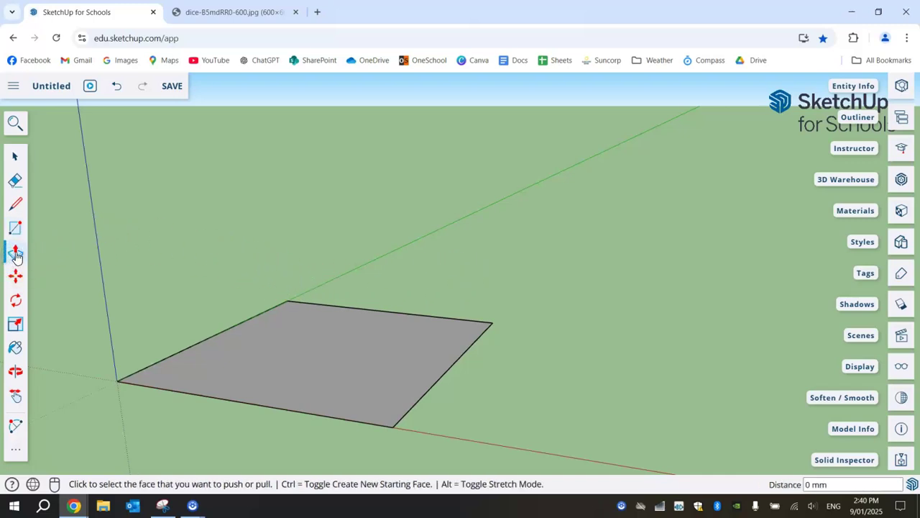
{"action": "left_click", "coordinate": [288, 333]}
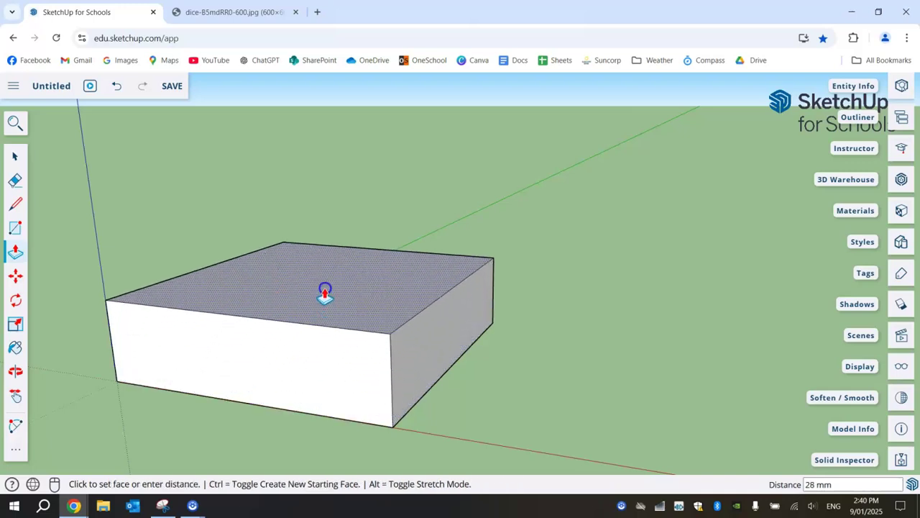
{"action": "left_click", "coordinate": [325, 291]}
{"action": "type", "text": "100"}
{"action": "key", "text": "Return"}
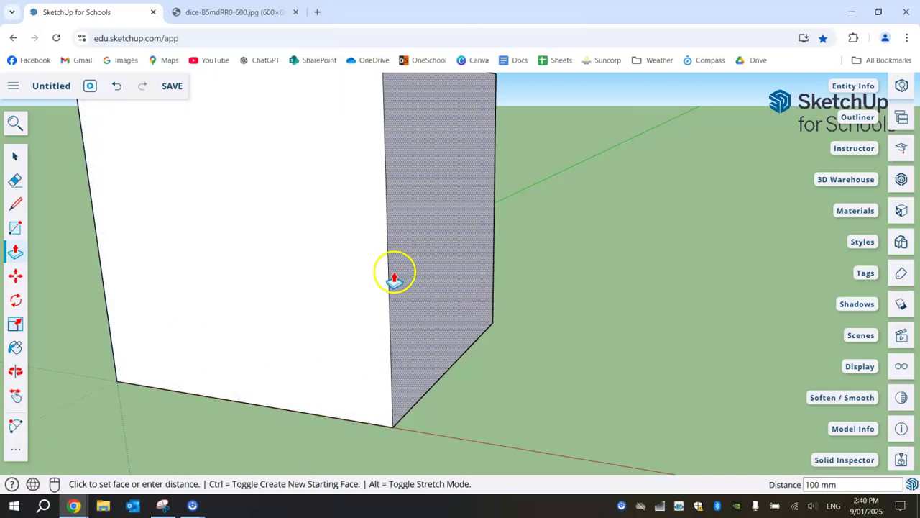
- Draw a vertical line down the cube's front face from the midpoint of its top edge to the midpoint of its bottom edge
{"action": "scroll", "coordinate": [391, 277], "scroll_direction": "down", "scroll_amount": 3}
{"action": "middle_click_drag", "start_coordinate": [485, 245], "coordinate": [220, 196]}
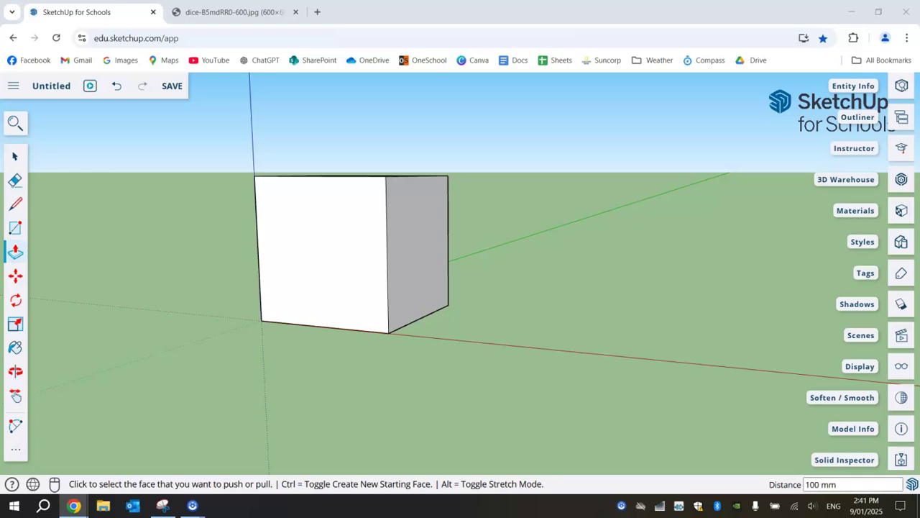
{"action": "middle_click_drag", "start_coordinate": [98, 362], "coordinate": [339, 339]}
{"action": "scroll", "coordinate": [352, 329], "scroll_direction": "up", "scroll_amount": 2}
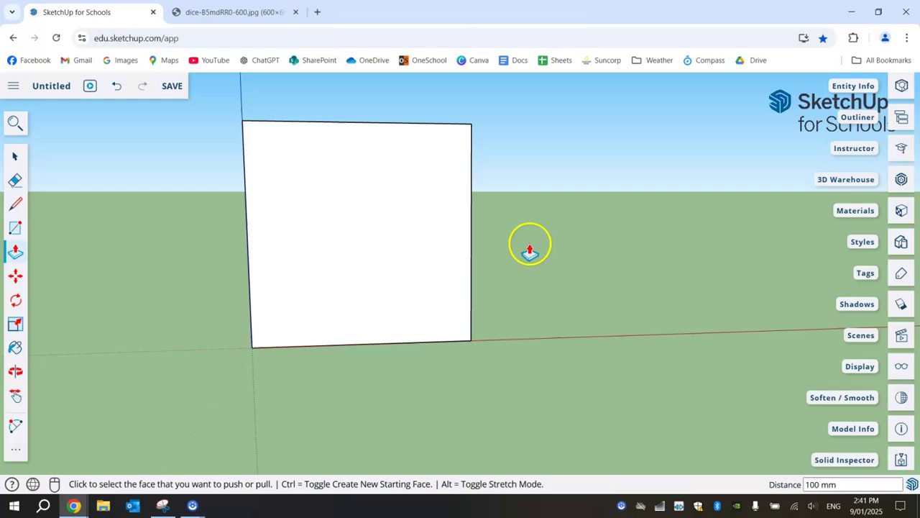
{"action": "middle_click_drag", "start_coordinate": [530, 250], "coordinate": [537, 271]}
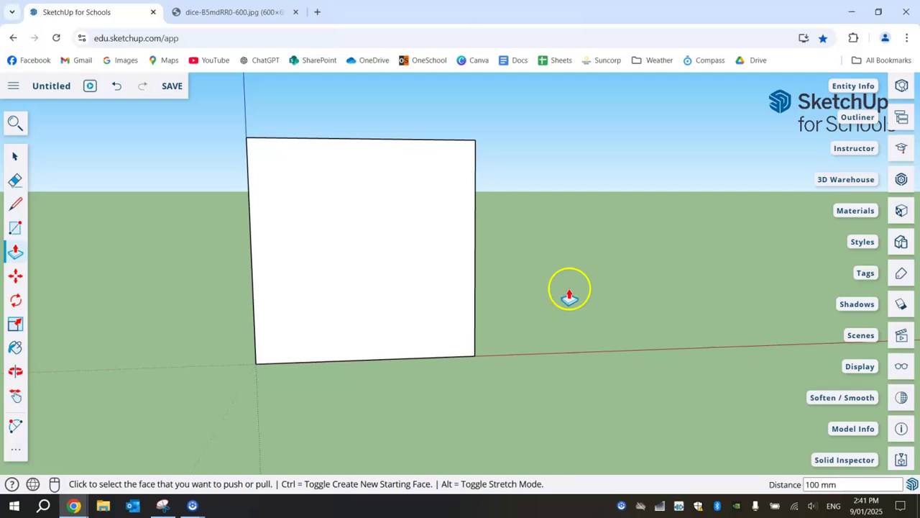
{"action": "left_click", "coordinate": [18, 205]}
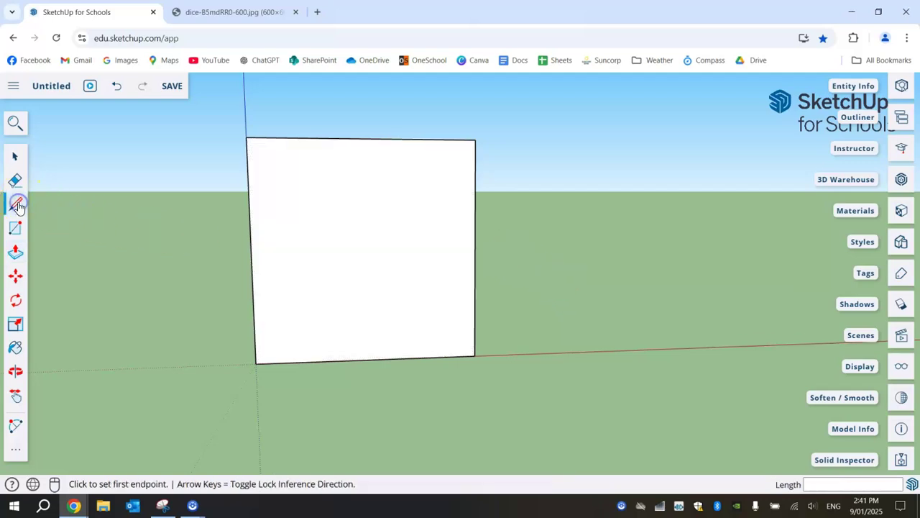
{"action": "left_click", "coordinate": [363, 138]}
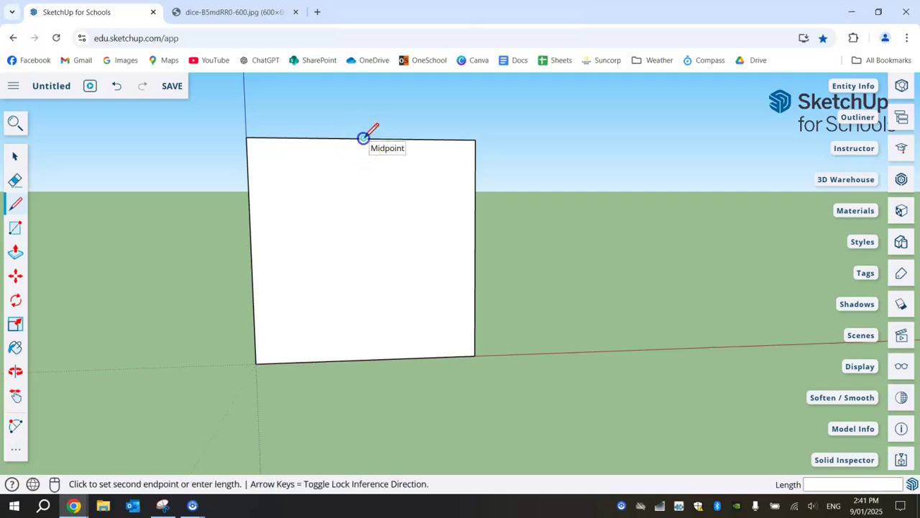
{"action": "left_click", "coordinate": [369, 358]}
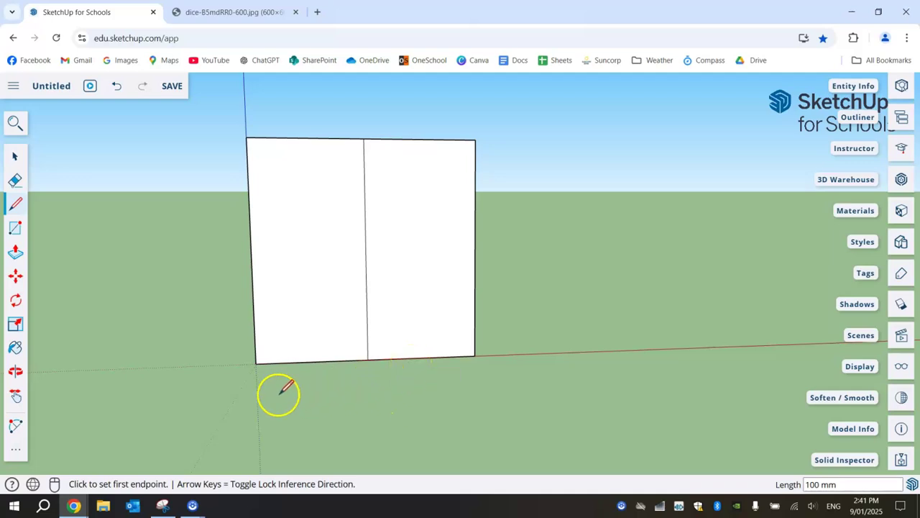
- Draw a circle with a 10 mm radius centred on the midpoint of the front face's vertical line
{"action": "left_click", "coordinate": [14, 450]}
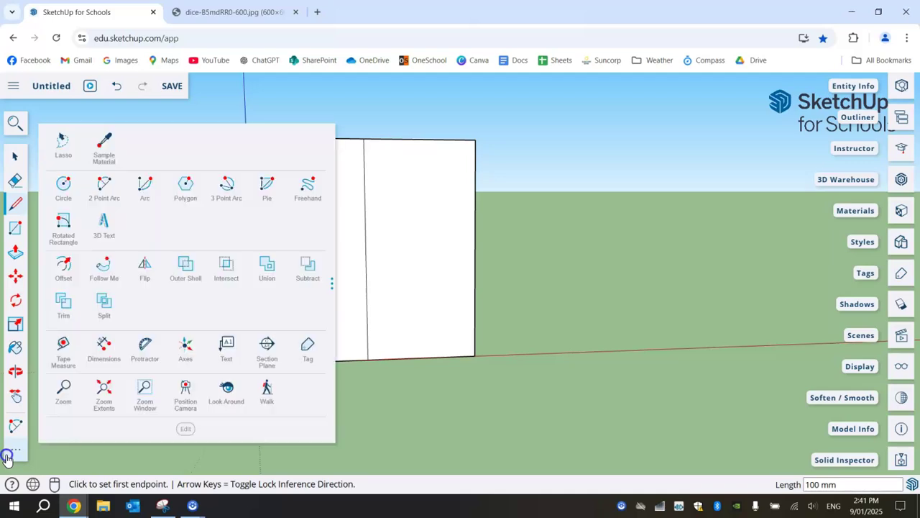
{"action": "left_click", "coordinate": [63, 187]}
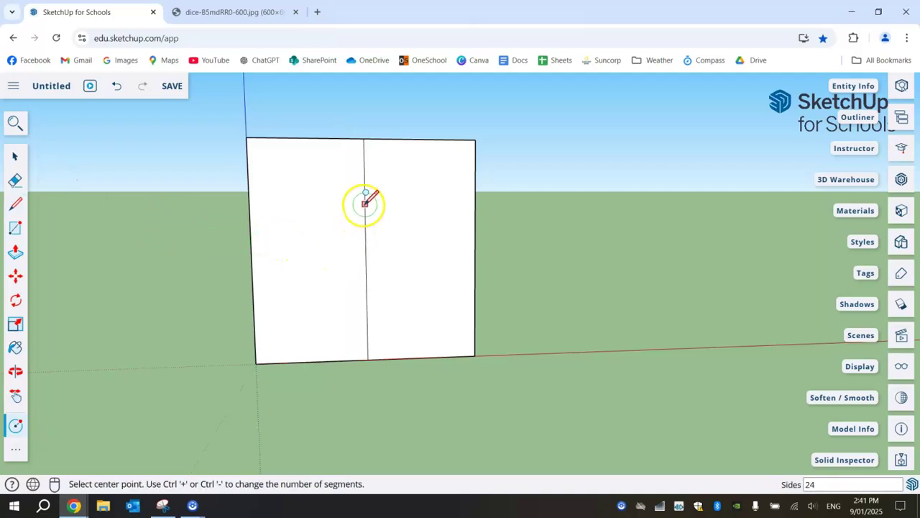
{"action": "left_click", "coordinate": [365, 251]}
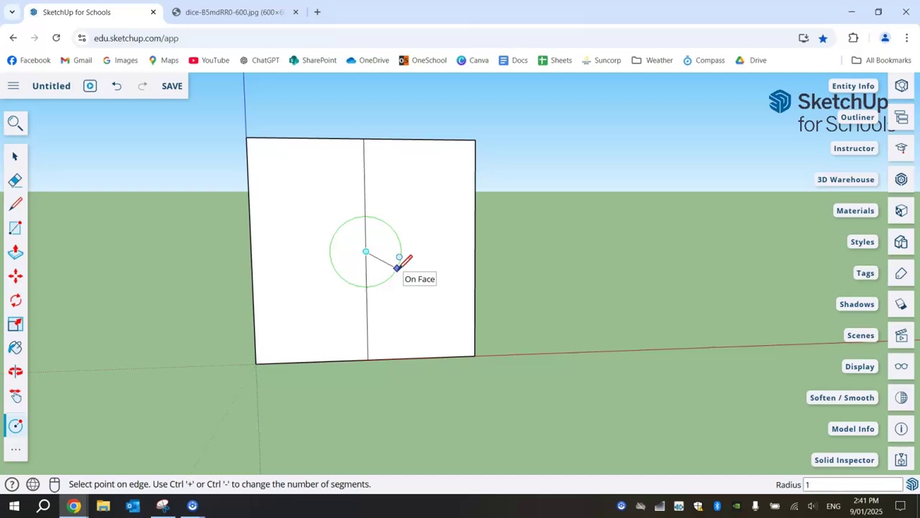
{"action": "key", "text": "Escape"}
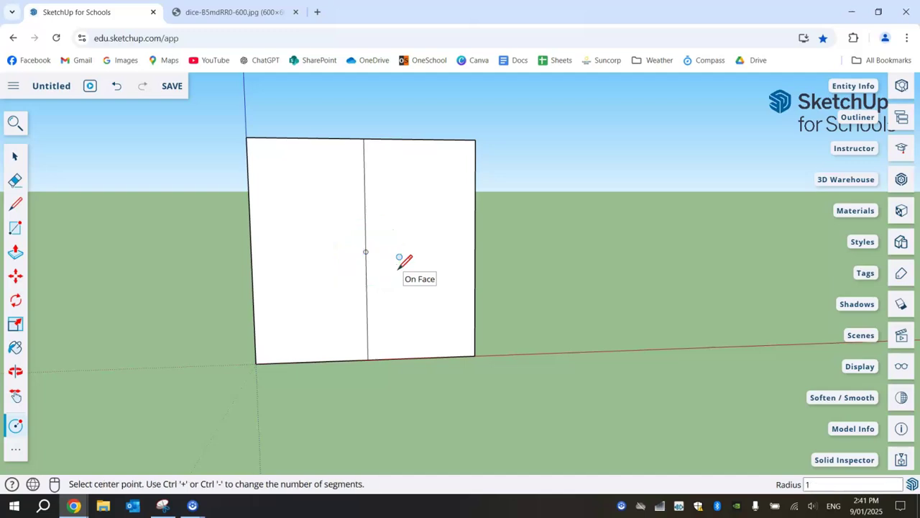
{"action": "key", "text": "ctrl+z"}
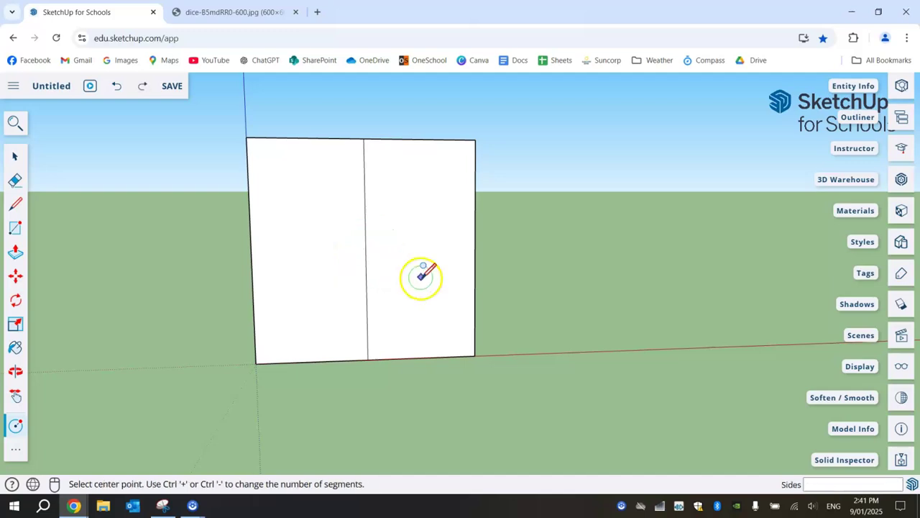
{"action": "left_click", "coordinate": [366, 251]}
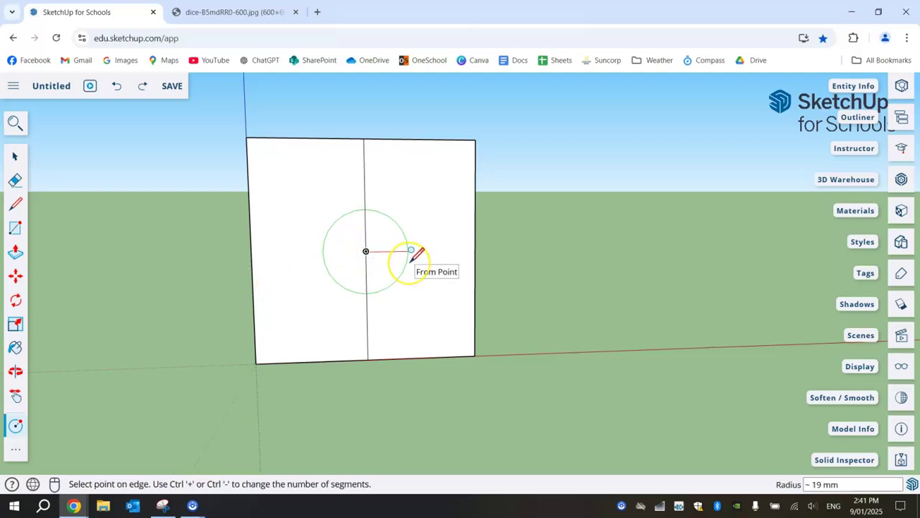
{"action": "key", "text": "Return"}
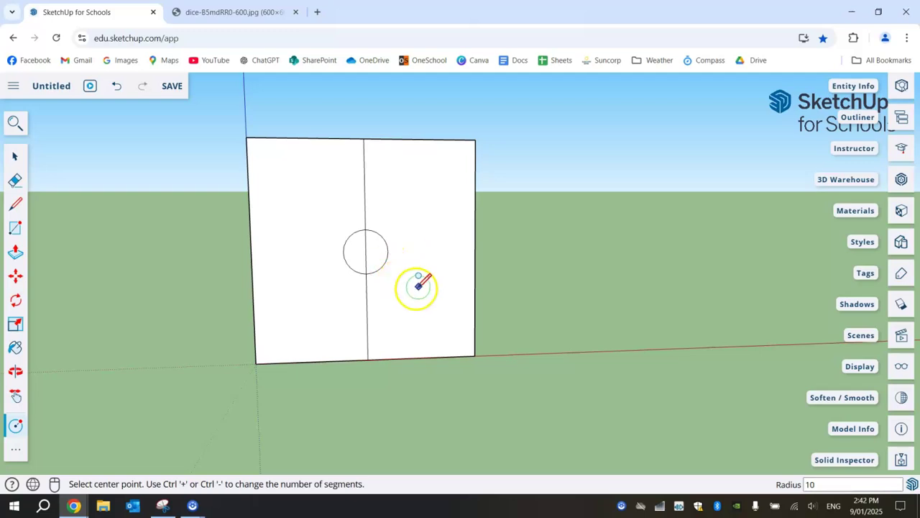
- Erase the guide line above, below and inside the circle on the front face, leaving only the circle
{"action": "key", "text": "o"}
{"action": "left_click_drag", "start_coordinate": [569, 281], "coordinate": [512, 258]}
{"action": "key", "text": "c"}
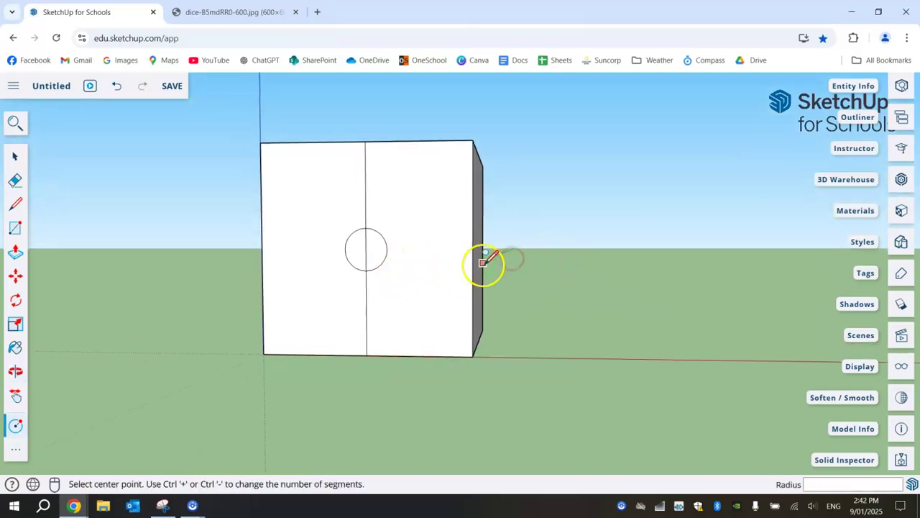
{"action": "left_click", "coordinate": [16, 180]}
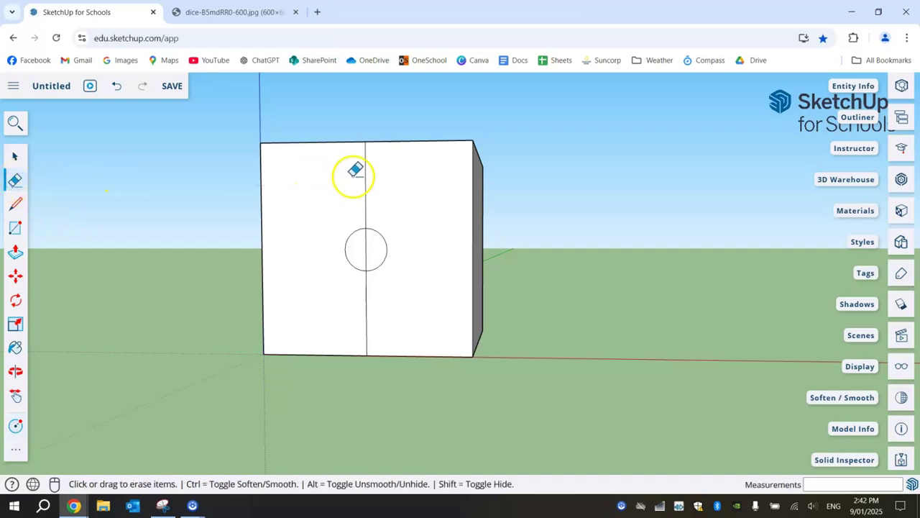
{"action": "left_click", "coordinate": [380, 180]}
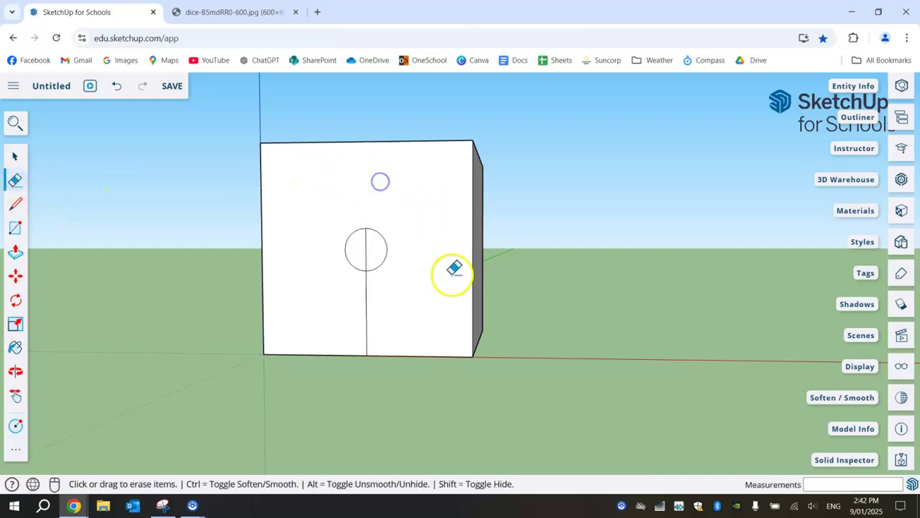
{"action": "left_click", "coordinate": [379, 311]}
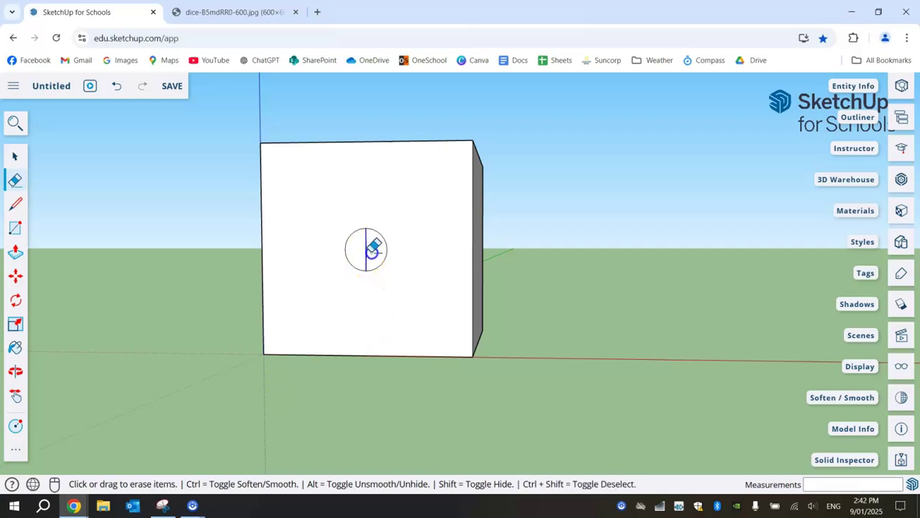
{"action": "left_click", "coordinate": [370, 250]}
{"action": "middle_click_drag", "start_coordinate": [583, 257], "coordinate": [453, 304]}
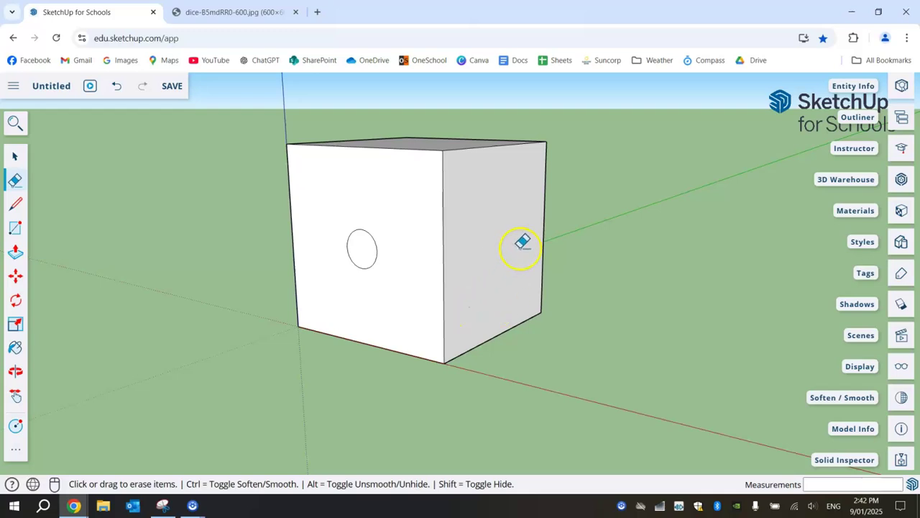
{"action": "mouse_move", "coordinate": [522, 242]}
{"action": "middle_mouse_down"}
{"action": "mouse_move", "coordinate": [485, 291]}
{"action": "mouse_move", "coordinate": [487, 284]}
{"action": "middle_mouse_up"}
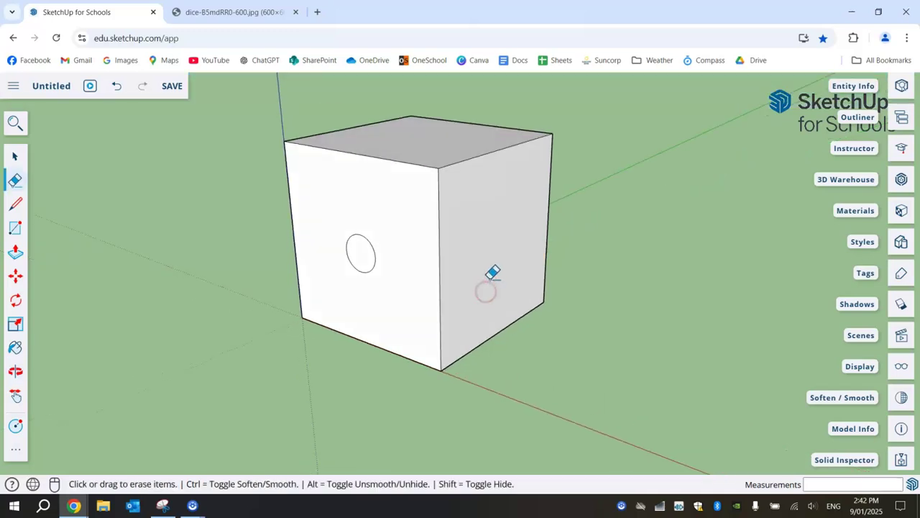
{"action": "mouse_move", "coordinate": [492, 281]}
{"action": "left_mouse_down"}
{"action": "mouse_move", "coordinate": [403, 293]}
{"action": "mouse_move", "coordinate": [389, 258]}
{"action": "mouse_move", "coordinate": [347, 229]}
{"action": "mouse_move", "coordinate": [372, 236]}
{"action": "mouse_move", "coordinate": [374, 222]}
{"action": "mouse_move", "coordinate": [375, 265]}
{"action": "left_mouse_up"}
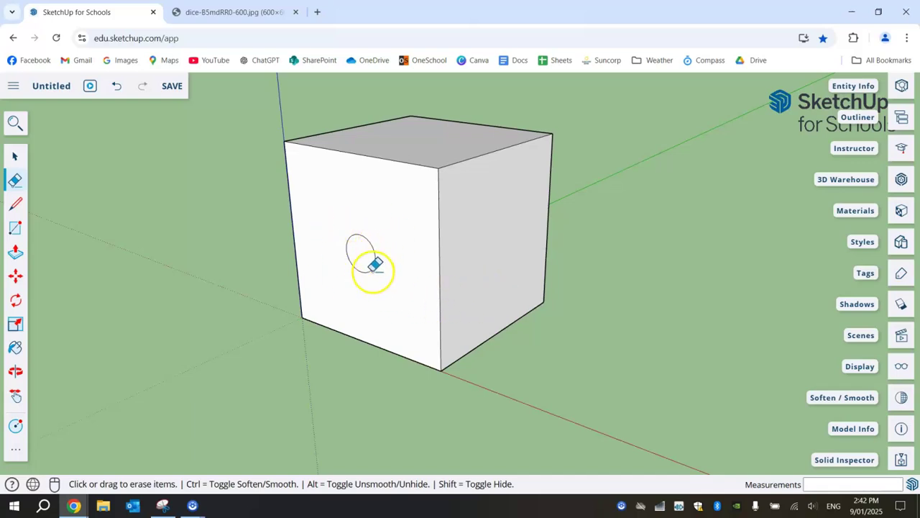
{"action": "left_click", "coordinate": [374, 266]}
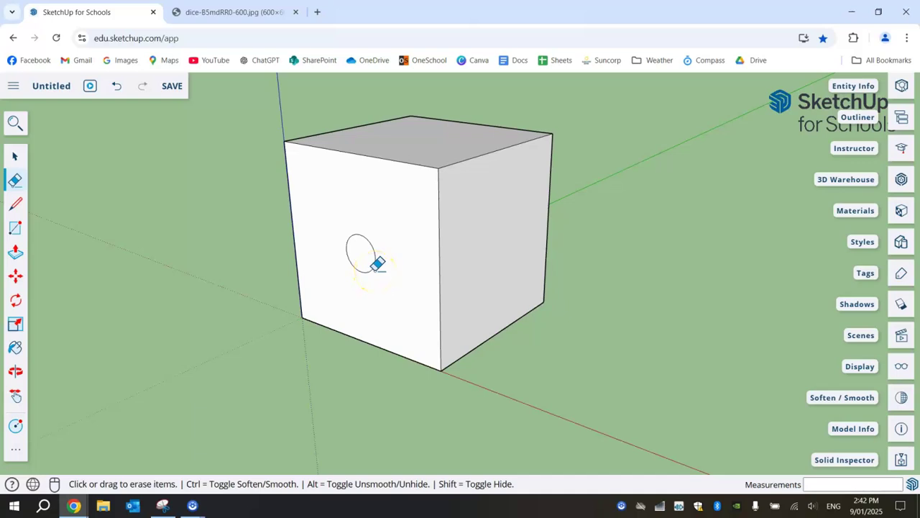
{"action": "left_click", "coordinate": [391, 267]}
- Draw a vertical line on the face opposite the circle, from the midpoint of its top edge to the midpoint of its bottom edge
{"action": "left_click_drag", "start_coordinate": [672, 229], "coordinate": [719, 214]}
{"action": "middle_click_drag", "start_coordinate": [719, 213], "coordinate": [25, 154]}
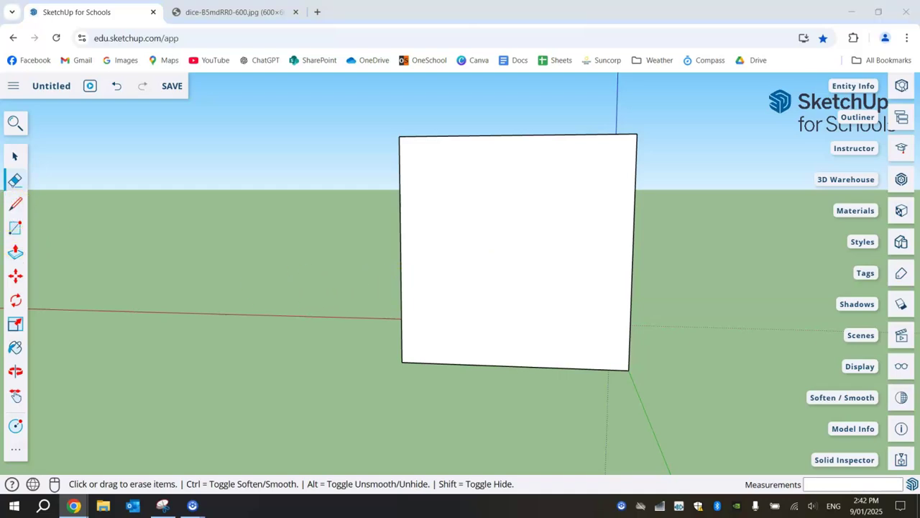
{"action": "left_click", "coordinate": [15, 204]}
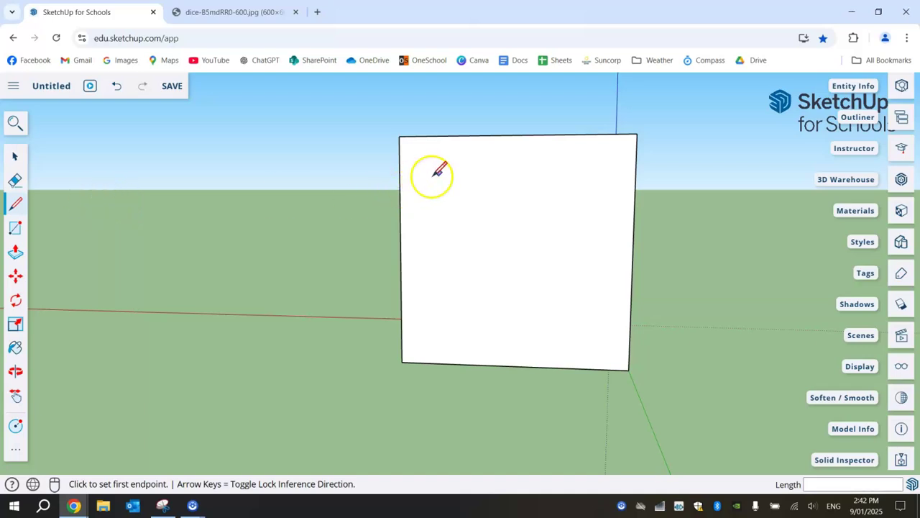
{"action": "left_click", "coordinate": [515, 134]}
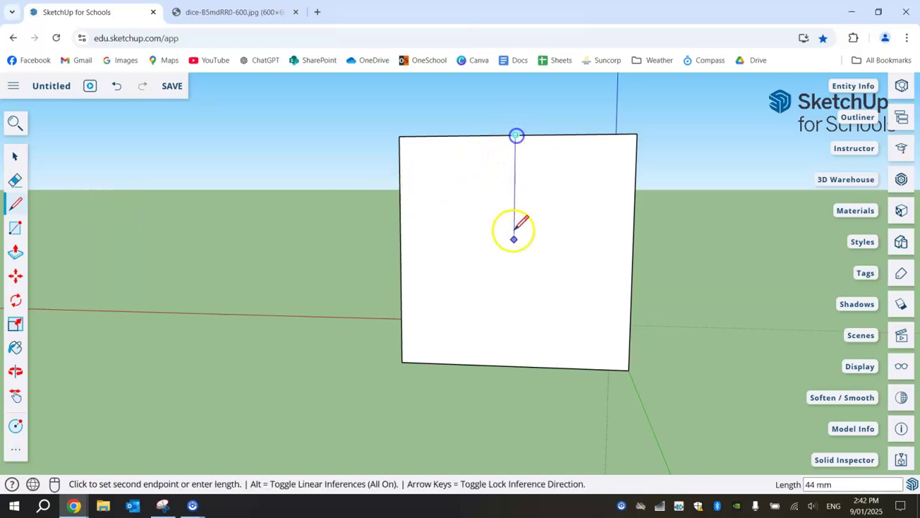
{"action": "left_click", "coordinate": [512, 366]}
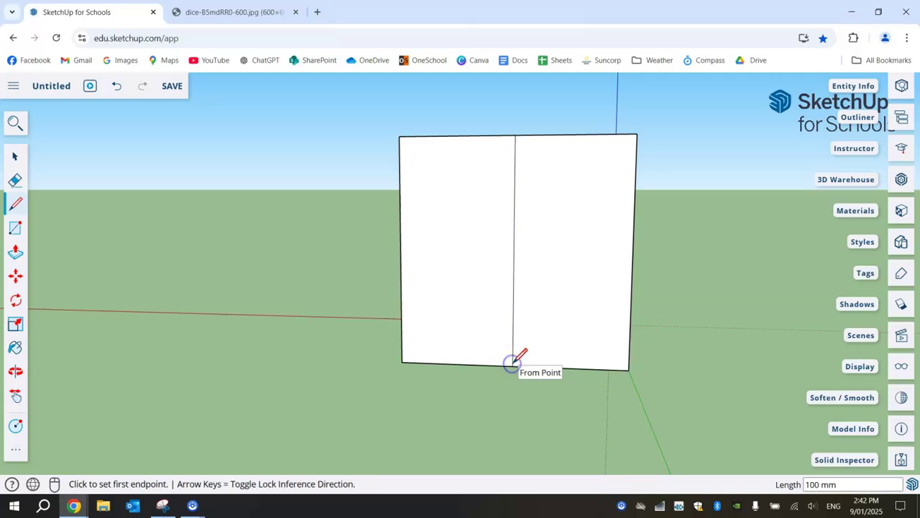
- Draw two vertical lines down the face, from top edge to bottom edge, each midway between the centre line and a side edge
{"action": "left_click", "coordinate": [575, 134]}
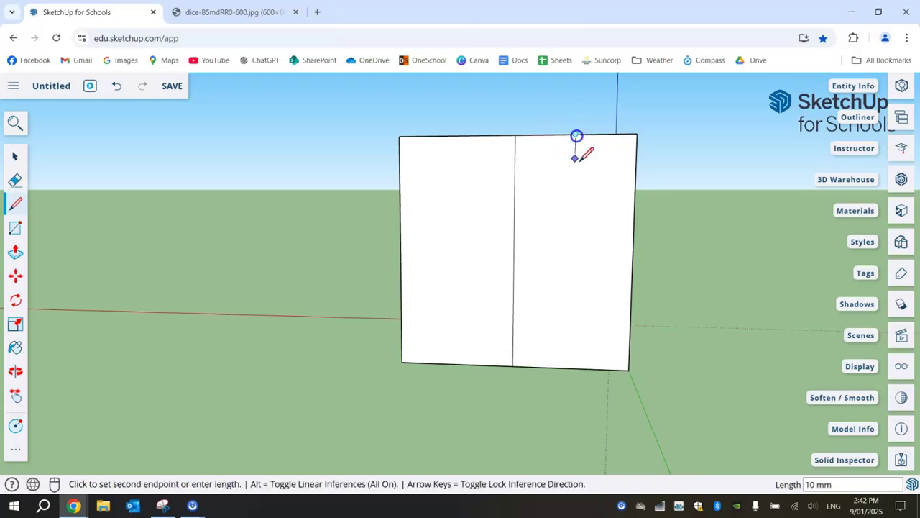
{"action": "left_click", "coordinate": [571, 367]}
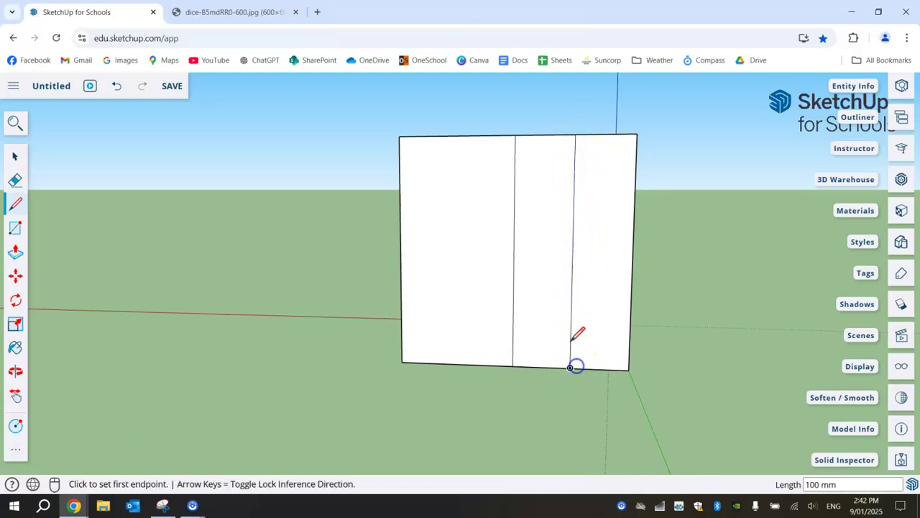
{"action": "left_click", "coordinate": [456, 135]}
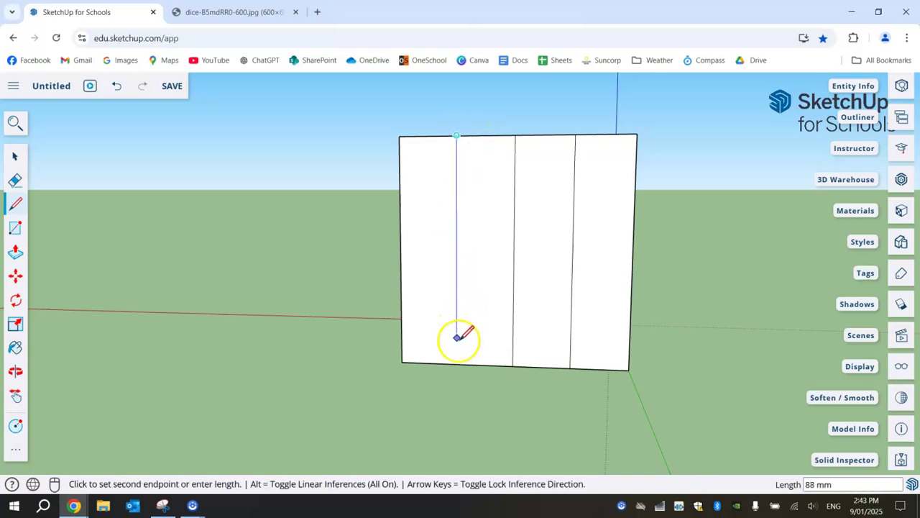
{"action": "left_click", "coordinate": [455, 363]}
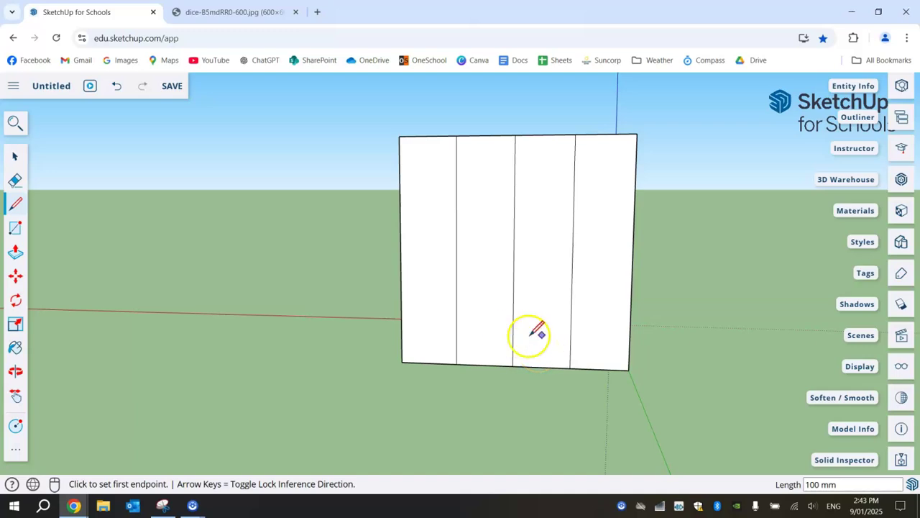
- Draw a horizontal line across the middle of the face, from the centre line's midpoint to each side edge
{"action": "left_click", "coordinate": [513, 254]}
{"action": "left_click", "coordinate": [631, 255]}
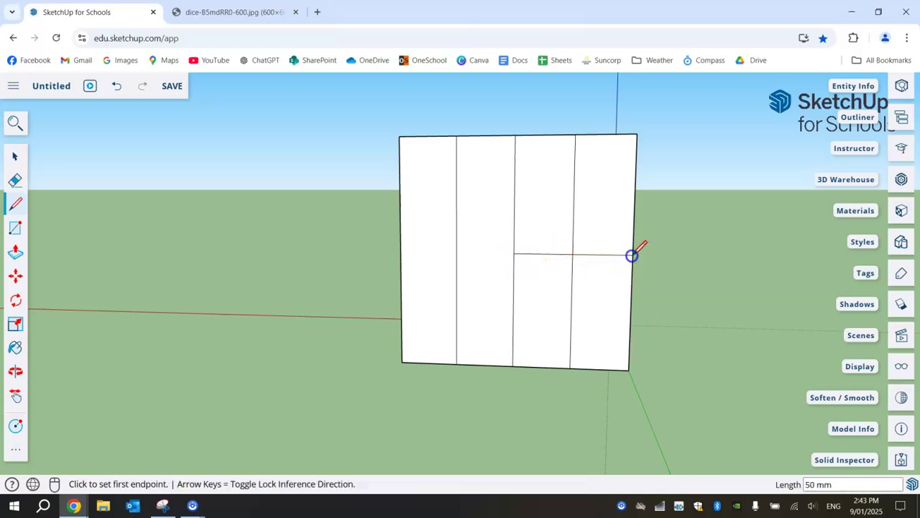
{"action": "left_click", "coordinate": [513, 253]}
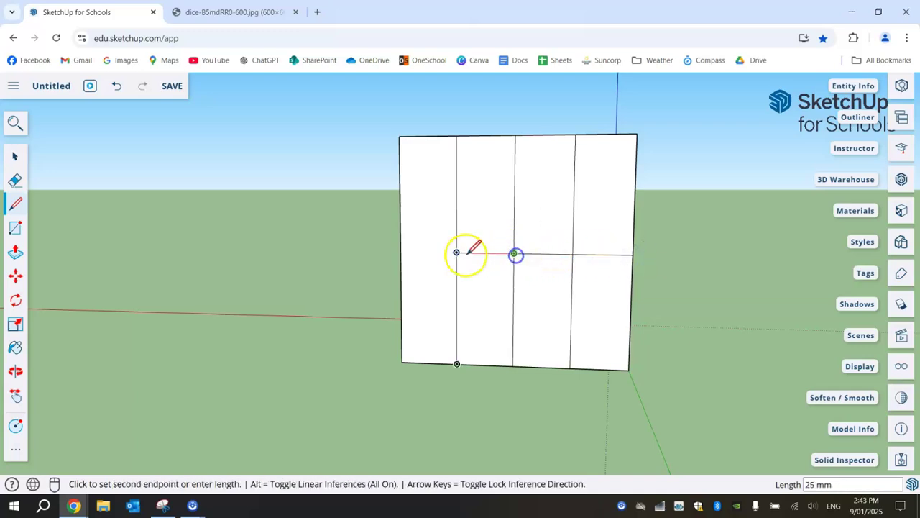
{"action": "left_click", "coordinate": [401, 253]}
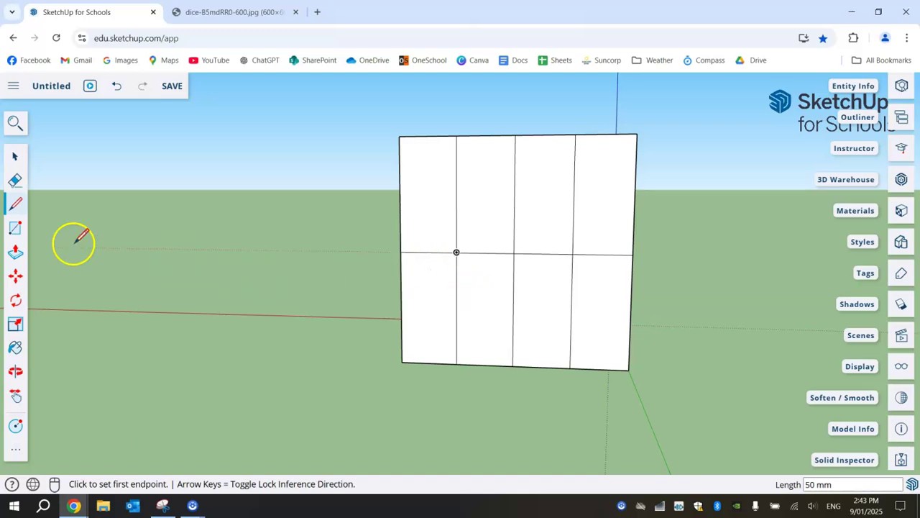
{"action": "left_click", "coordinate": [17, 426]}
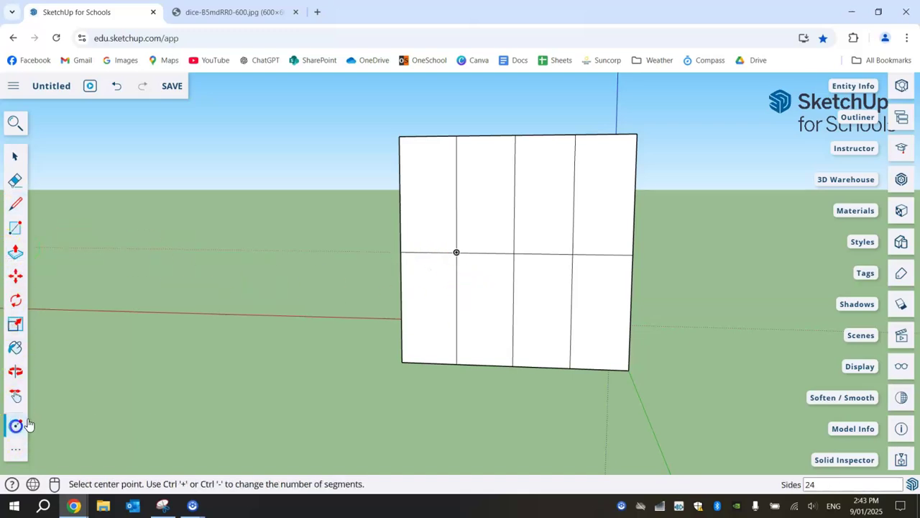
{"action": "left_click", "coordinate": [513, 253]}
{"action": "key", "text": "Escape"}
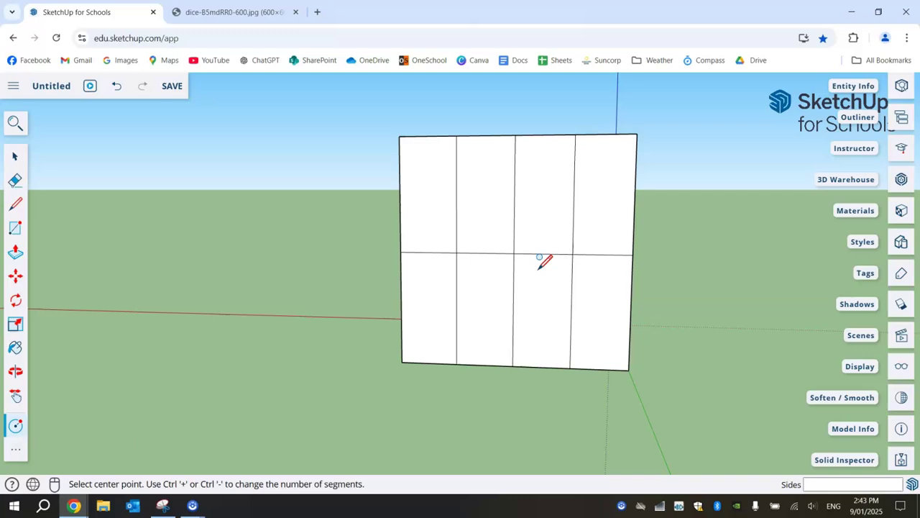
{"action": "left_click", "coordinate": [456, 251]}
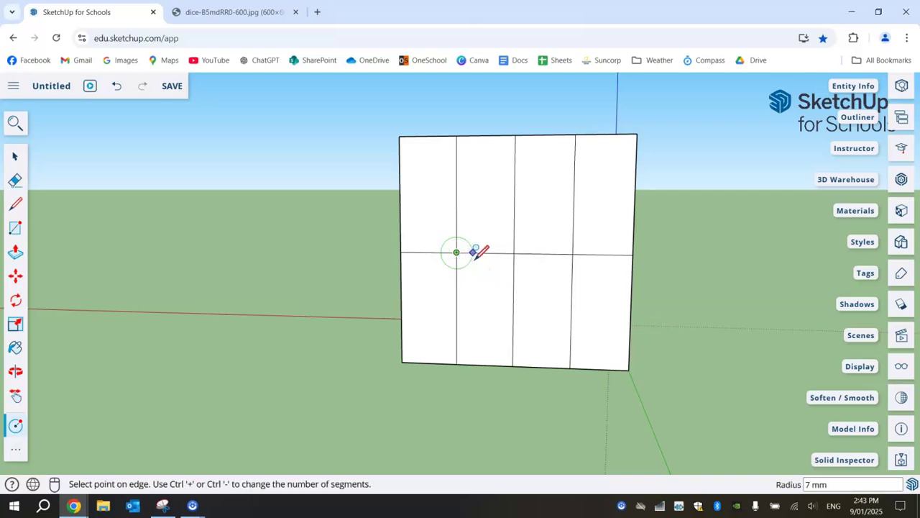
{"action": "type", "text": "1"}
{"action": "key", "text": "Return"}
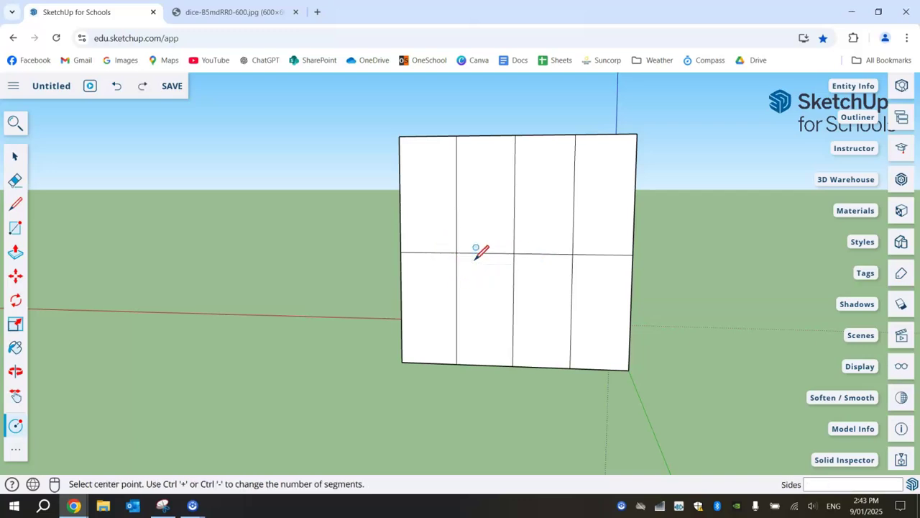
- Draw two circles with a 10 mm radius where the horizontal line crosses the left and right quarter lines
{"action": "left_click", "coordinate": [456, 252]}
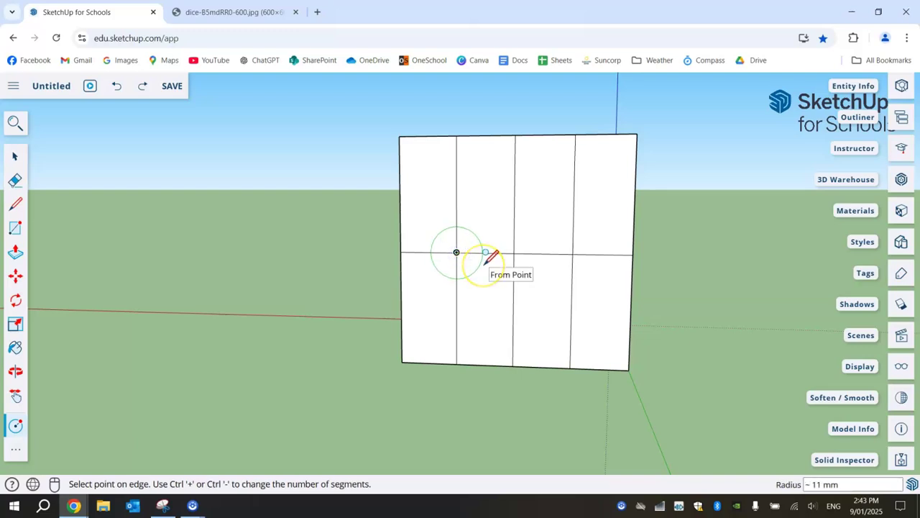
{"action": "type", "text": "10"}
{"action": "key", "text": "Return"}
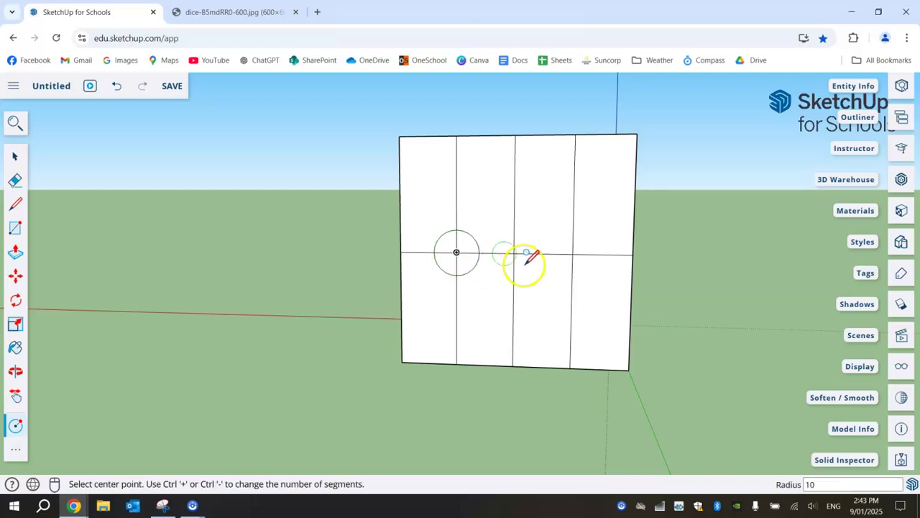
{"action": "left_click", "coordinate": [573, 254]}
{"action": "type", "text": "1"}
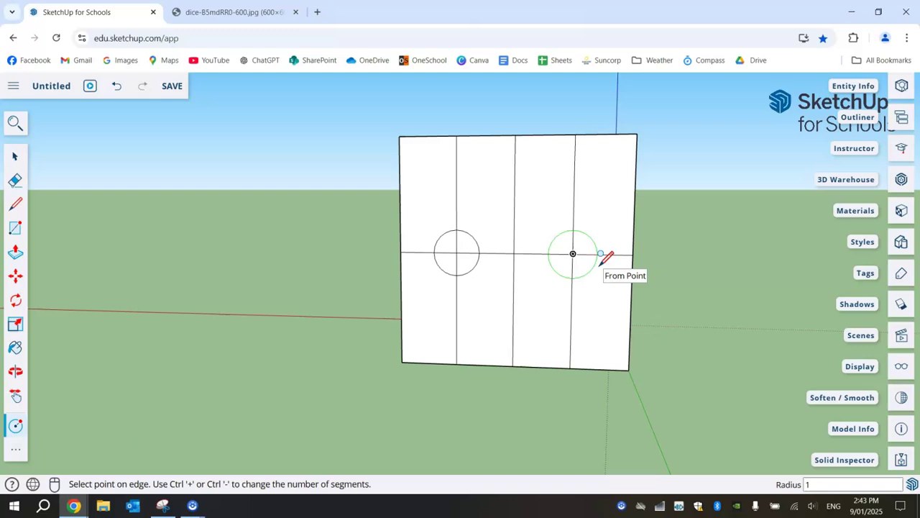
{"action": "type", "text": "0"}
{"action": "key", "text": "Return"}
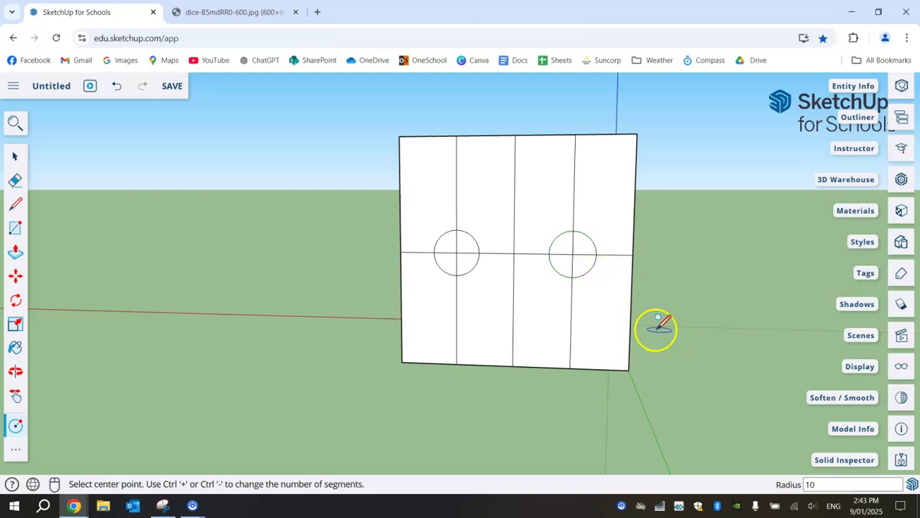
- Draw two 10 mm radius circles on the quarter lines, each centred midway between the top edge and the middle circle
{"action": "left_click", "coordinate": [574, 182]}
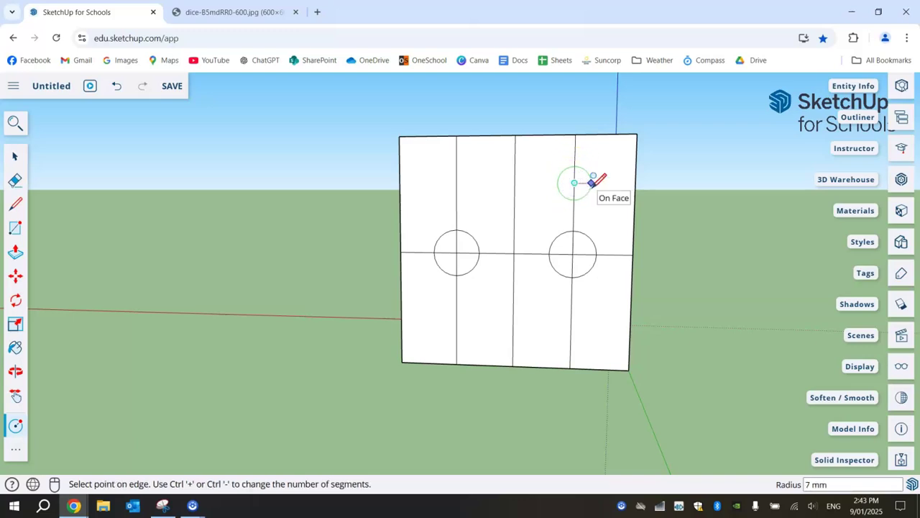
{"action": "type", "text": "10"}
{"action": "key", "text": "Return"}
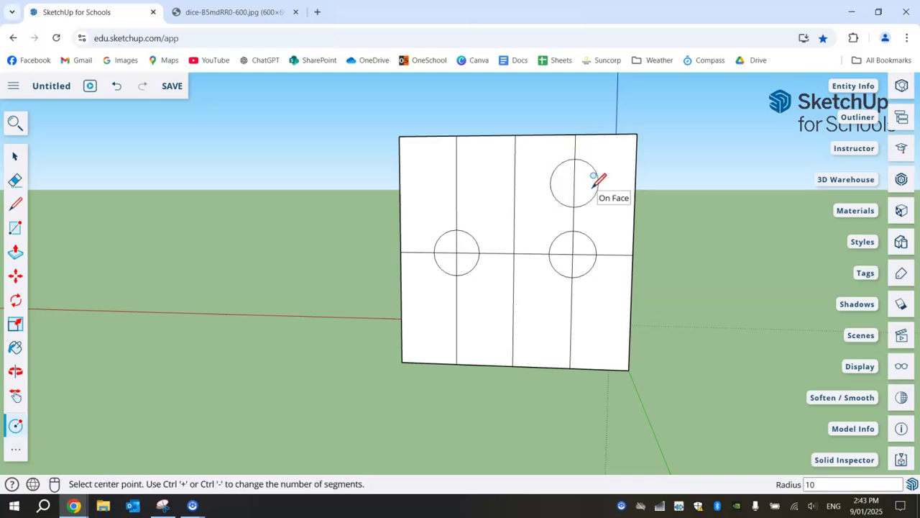
{"action": "left_click", "coordinate": [457, 182]}
{"action": "type", "text": "10"}
{"action": "key", "text": "Return"}
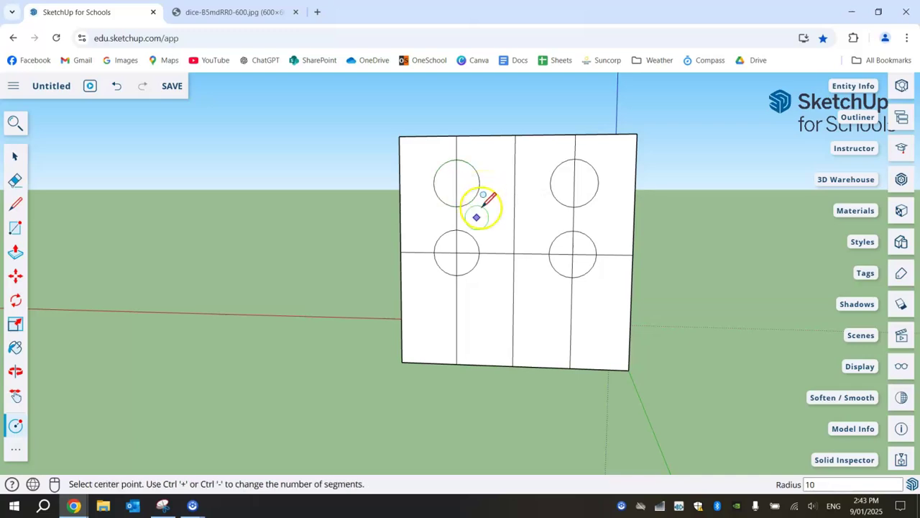
- Draw two 10 mm radius circles on the quarter lines, each centred midway between the middle circle and the bottom edge
{"action": "left_click", "coordinate": [459, 318]}
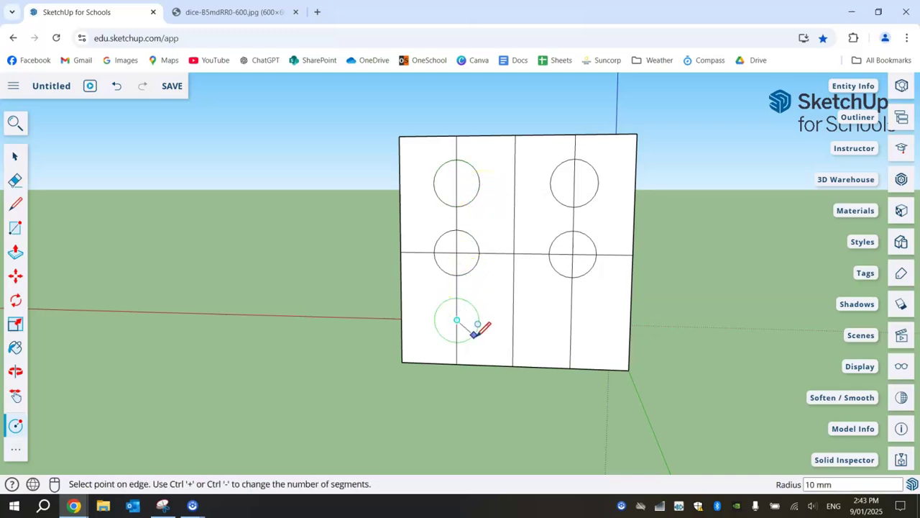
{"action": "type", "text": "10"}
{"action": "key", "text": "Return"}
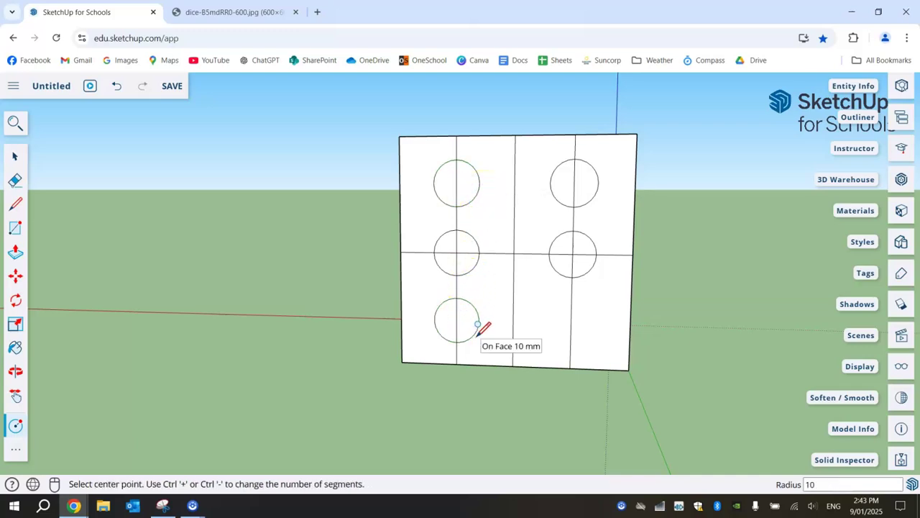
{"action": "left_click", "coordinate": [572, 323]}
{"action": "key", "text": "Return"}
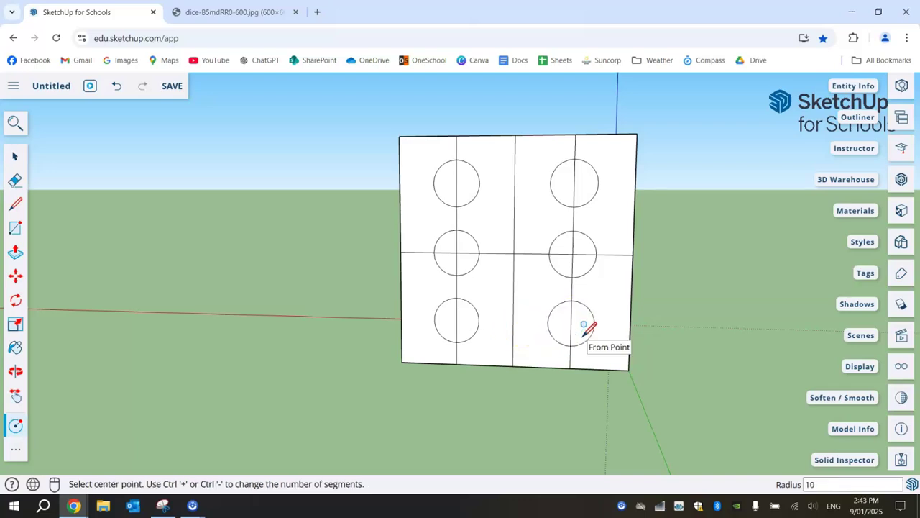
- Erase the face's centre line and the guide line segments around and inside the right column of circles
{"action": "key", "text": "e"}
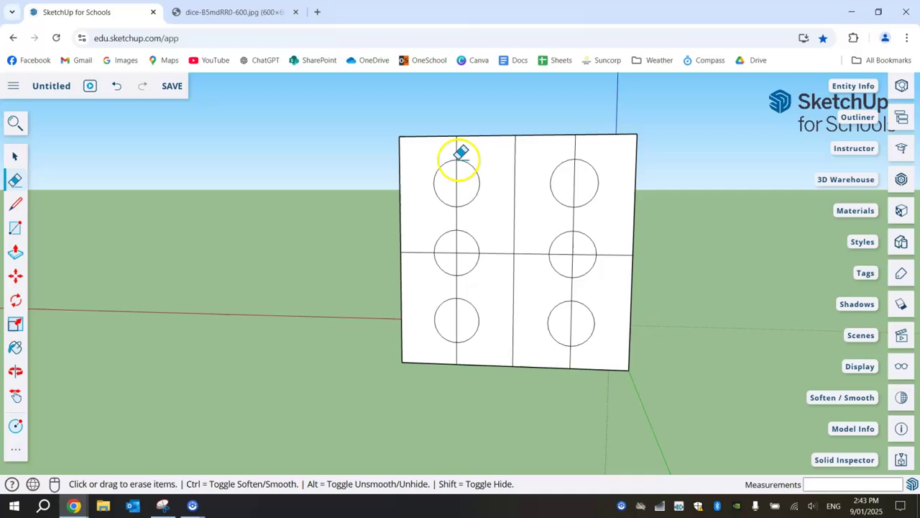
{"action": "mouse_move", "coordinate": [494, 150]}
{"action": "left_mouse_down"}
{"action": "mouse_move", "coordinate": [519, 197]}
{"action": "mouse_move", "coordinate": [509, 258]}
{"action": "left_mouse_up"}
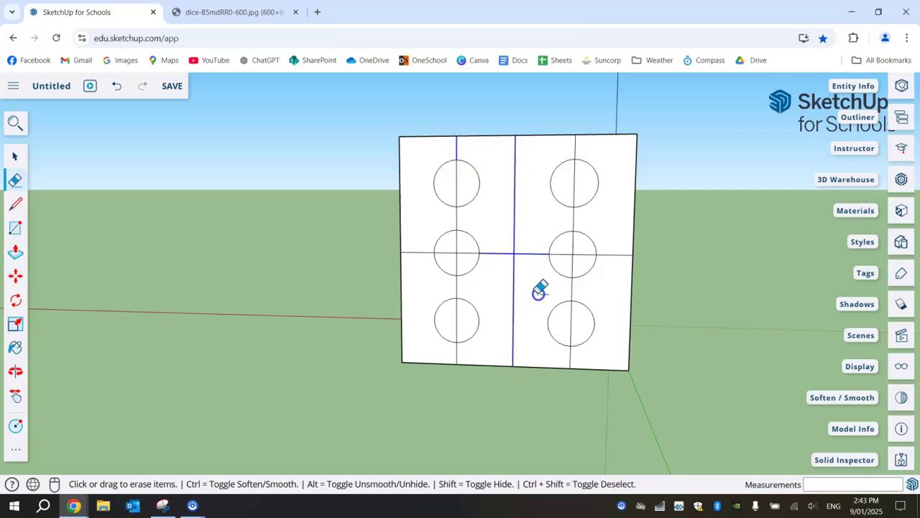
{"action": "left_click_drag", "start_coordinate": [570, 357], "coordinate": [567, 361]}
{"action": "left_click", "coordinate": [620, 273]}
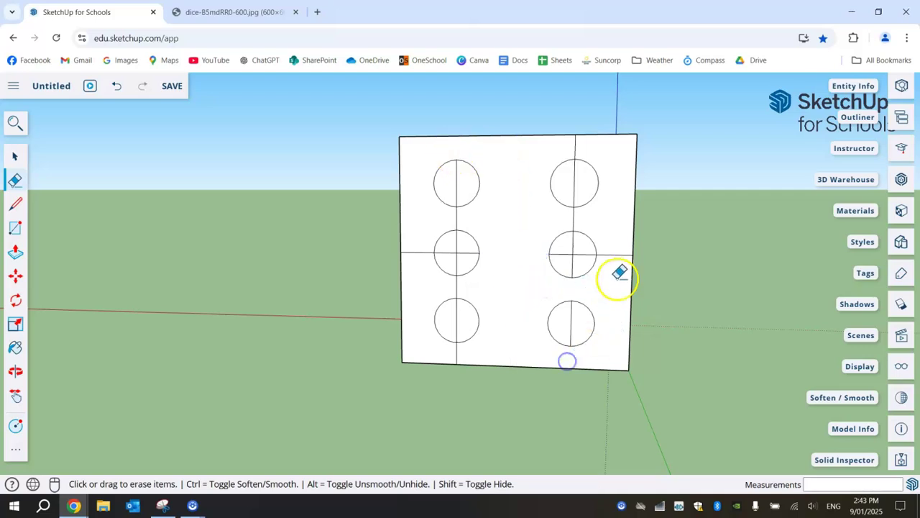
{"action": "mouse_move", "coordinate": [573, 139]}
{"action": "left_mouse_down"}
{"action": "mouse_move", "coordinate": [568, 185]}
{"action": "mouse_move", "coordinate": [586, 196]}
{"action": "mouse_move", "coordinate": [575, 255]}
{"action": "left_mouse_up"}
{"action": "left_click", "coordinate": [580, 257]}
{"action": "left_click", "coordinate": [573, 323]}
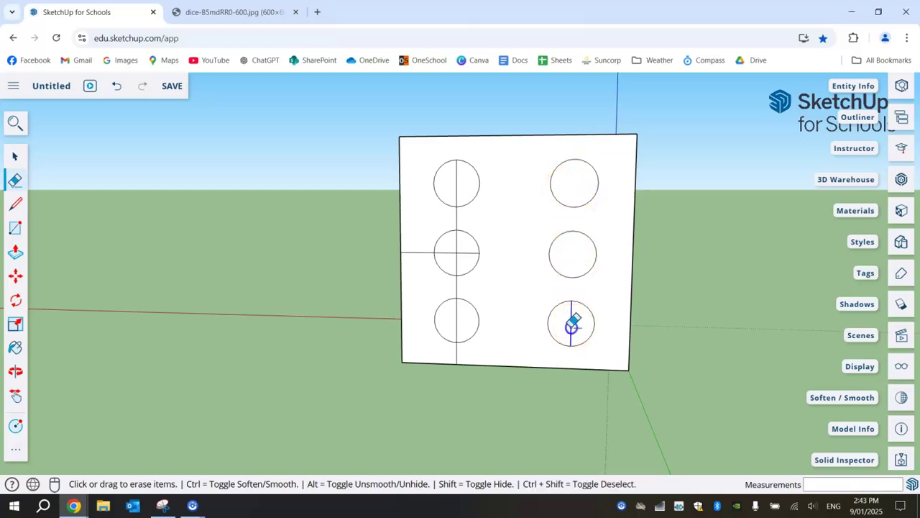
- Erase the remaining guide line segments inside, beside and between the left column of circles
{"action": "left_click", "coordinate": [470, 324]}
{"action": "left_click_drag", "start_coordinate": [455, 325], "coordinate": [456, 355]}
{"action": "left_click", "coordinate": [424, 251]}
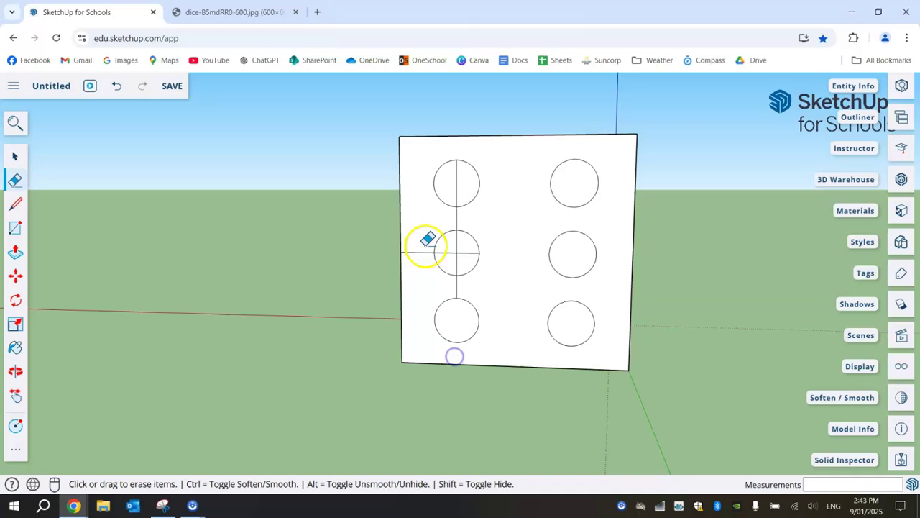
{"action": "left_click_drag", "start_coordinate": [456, 250], "coordinate": [462, 185]}
{"action": "left_click", "coordinate": [456, 211]}
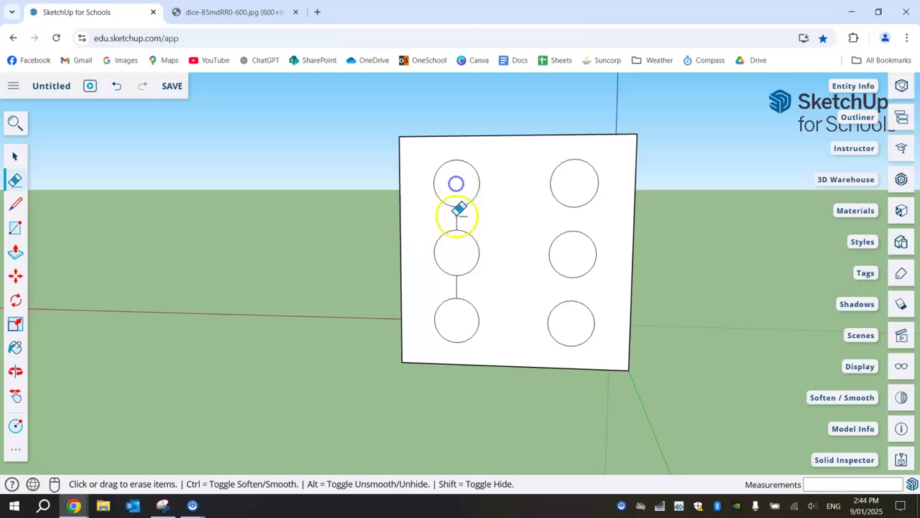
{"action": "left_click", "coordinate": [466, 228]}
{"action": "left_click", "coordinate": [460, 289]}
{"action": "left_click", "coordinate": [447, 285]}
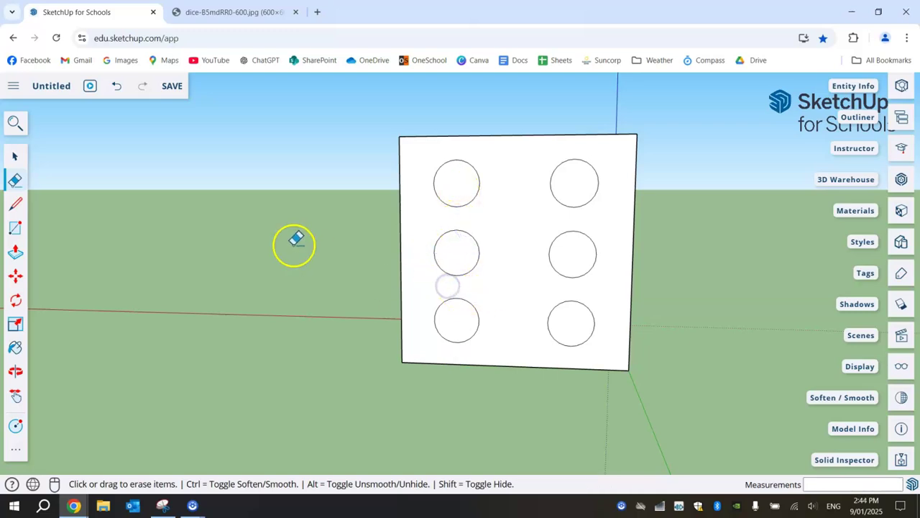
- On a blank side face, draw a diagonal from lower-left to upper-right corner and a vertical line from its midpoint to the top edge
{"action": "middle_click_drag", "start_coordinate": [294, 244], "coordinate": [382, 283]}
{"action": "middle_click_drag", "start_coordinate": [197, 258], "coordinate": [626, 252]}
{"action": "mouse_move", "coordinate": [682, 343]}
{"action": "middle_mouse_down"}
{"action": "mouse_move", "coordinate": [556, 343]}
{"action": "mouse_move", "coordinate": [506, 411]}
{"action": "middle_mouse_up"}
{"action": "key", "text": "l"}
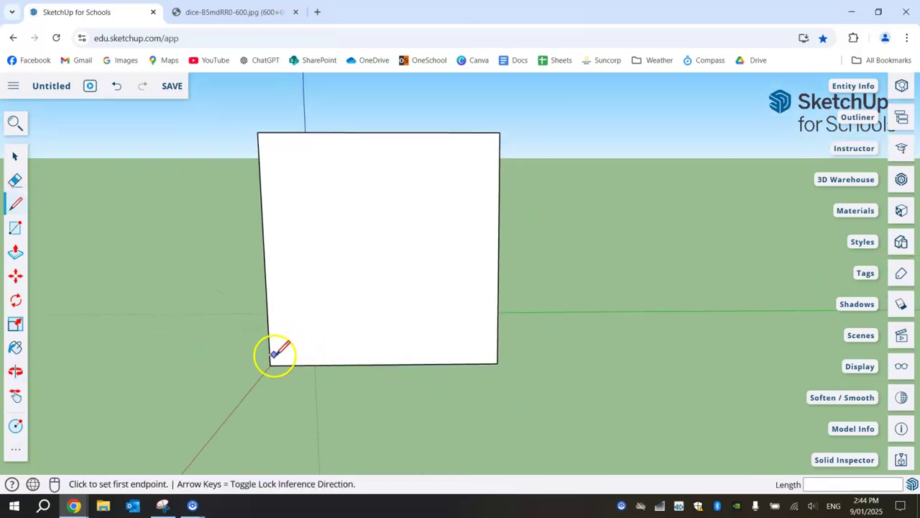
{"action": "left_click", "coordinate": [271, 364]}
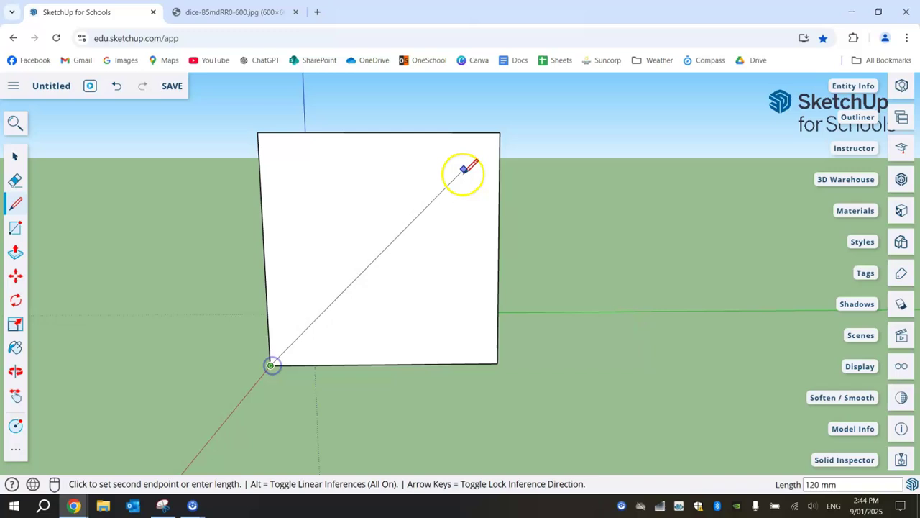
{"action": "left_click", "coordinate": [497, 134]}
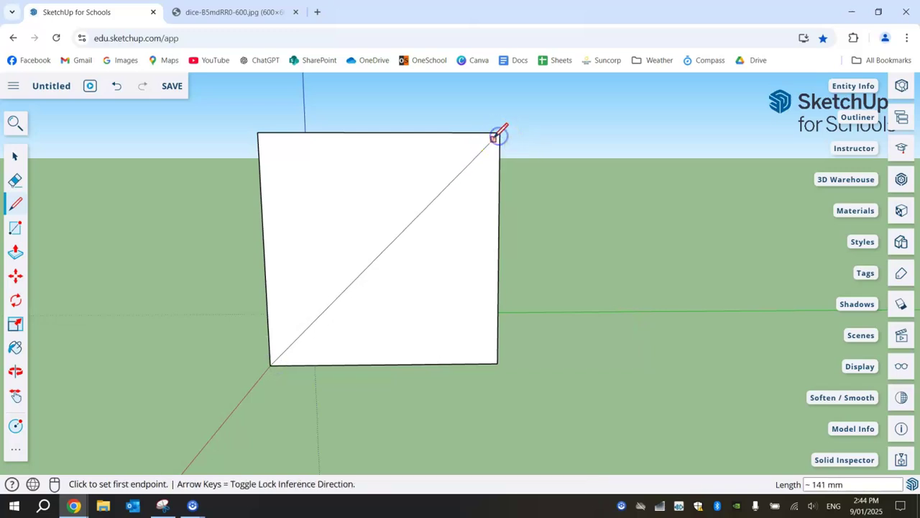
{"action": "left_click", "coordinate": [382, 251]}
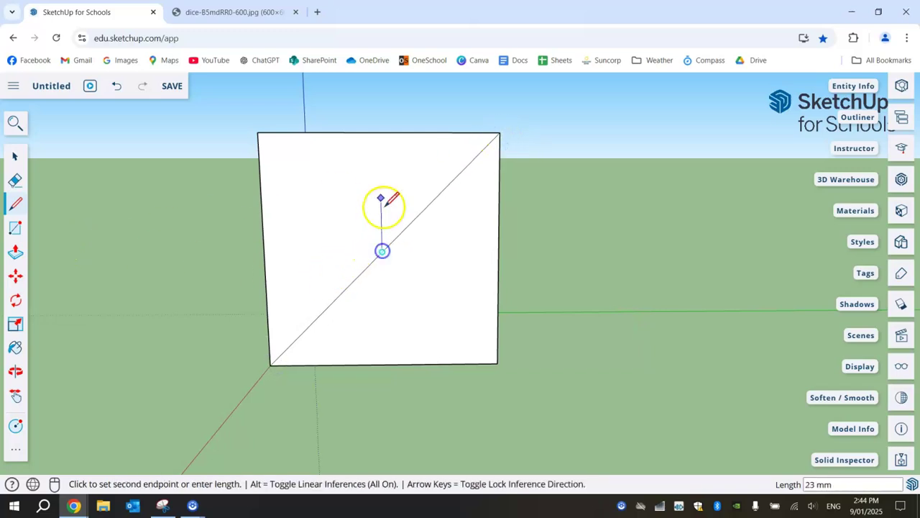
{"action": "left_click", "coordinate": [380, 132]}
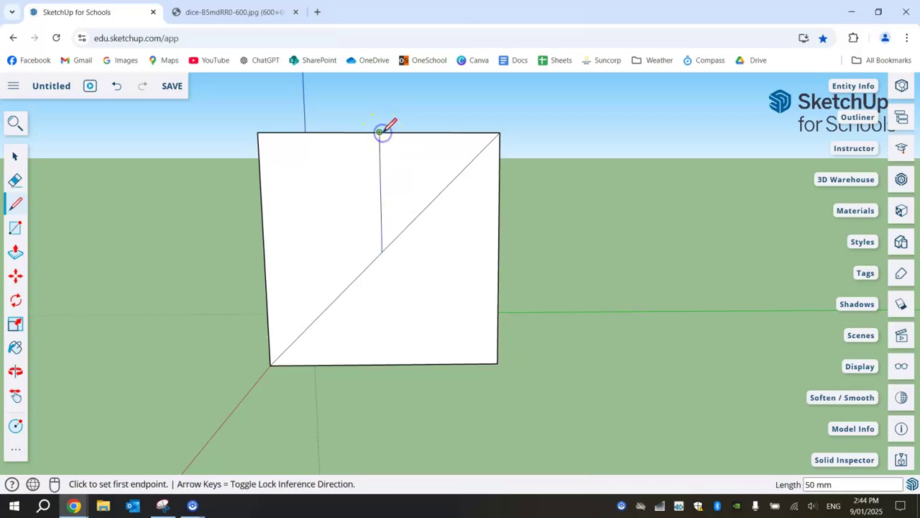
- Draw two 10 mm radius circles on the diagonal, centred at the midpoints of its upper and lower halves
{"action": "left_click", "coordinate": [16, 427]}
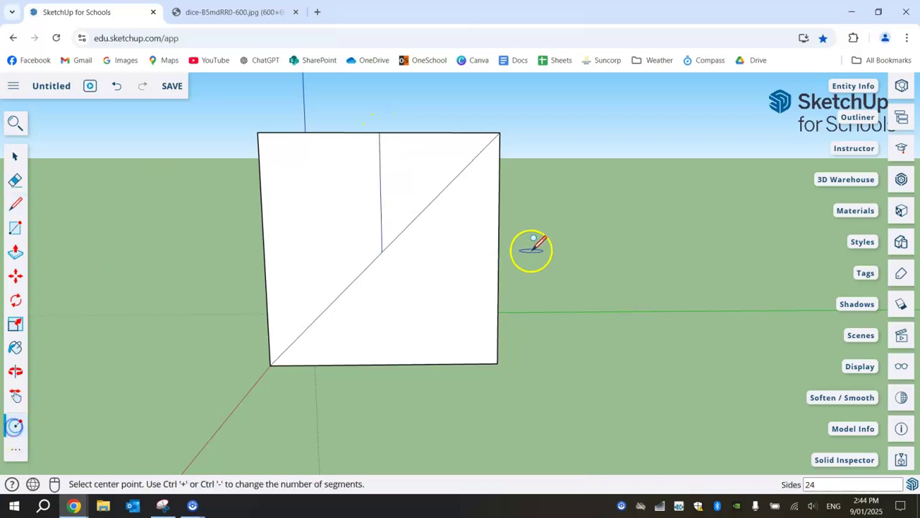
{"action": "left_click", "coordinate": [440, 193]}
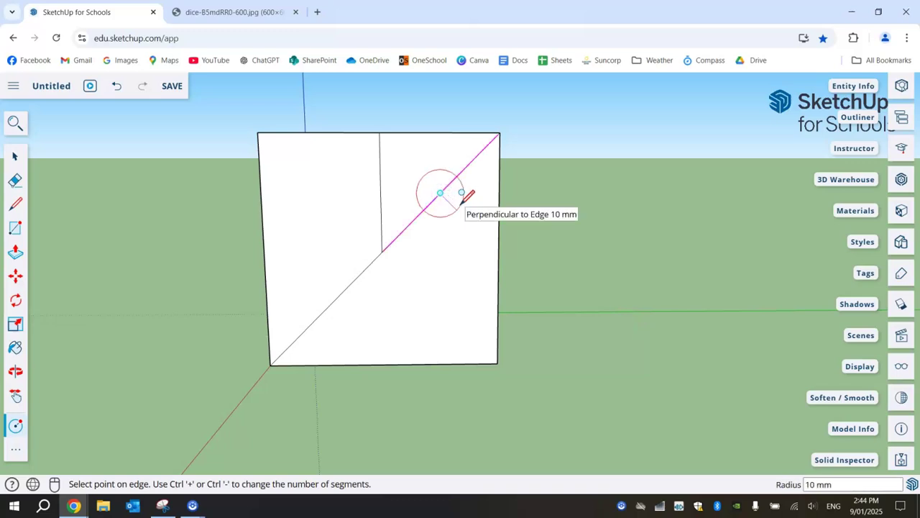
{"action": "left_click", "coordinate": [462, 193]}
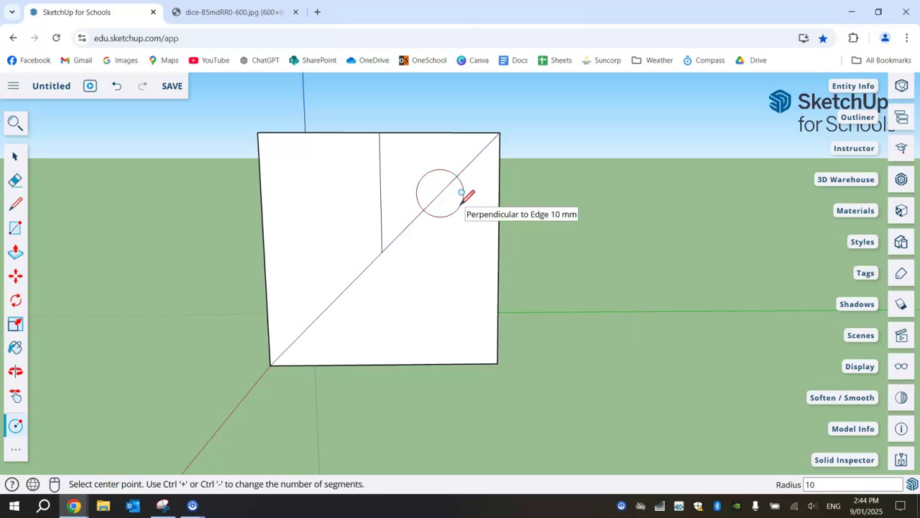
{"action": "left_click", "coordinate": [325, 310]}
{"action": "type", "text": "1"}
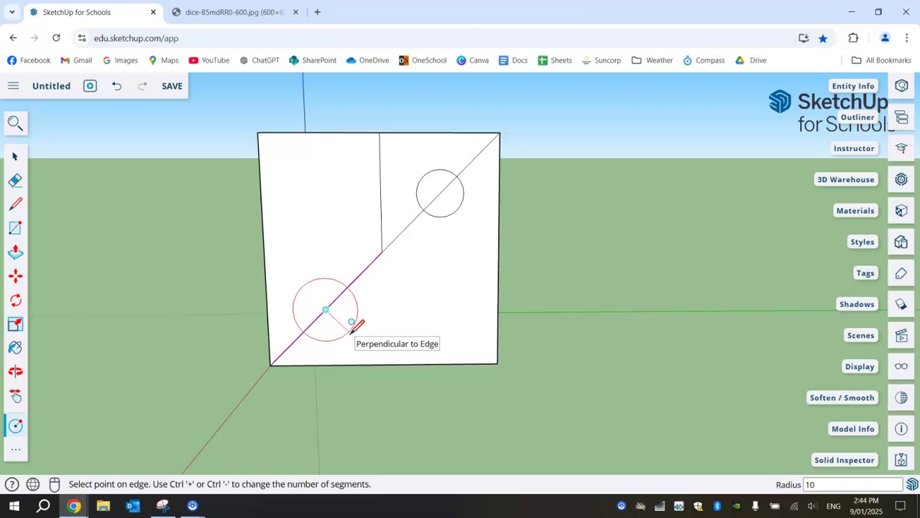
{"action": "type", "text": "0"}
{"action": "key", "text": "Return"}
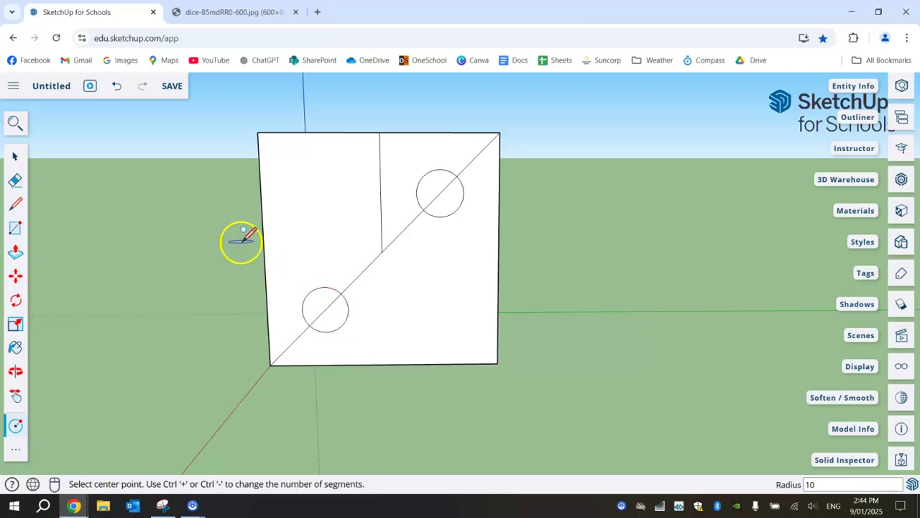
- Erase the vertical line and all diagonal segments from the face, keeping only the two circles
{"action": "key", "text": "e"}
{"action": "mouse_move", "coordinate": [369, 201]}
{"action": "left_mouse_down"}
{"action": "mouse_move", "coordinate": [388, 248]}
{"action": "mouse_move", "coordinate": [366, 260]}
{"action": "left_mouse_up"}
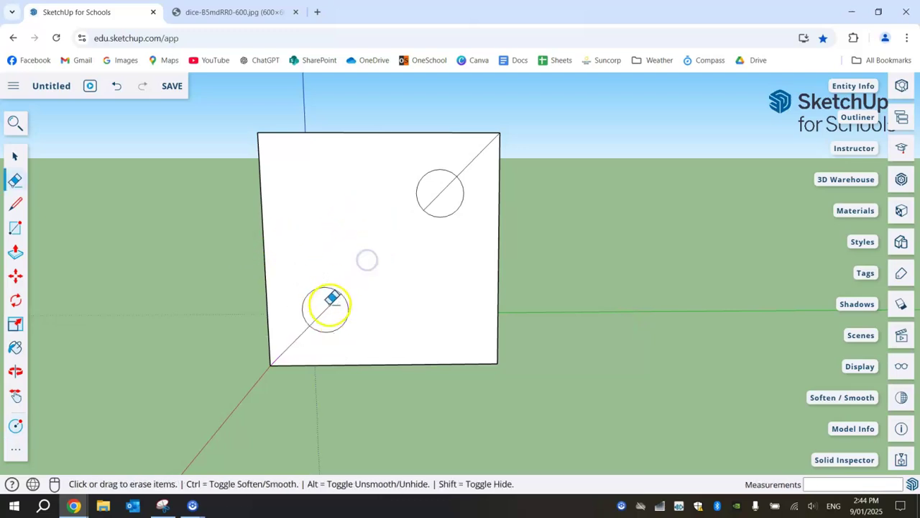
{"action": "mouse_move", "coordinate": [298, 325]}
{"action": "left_mouse_down"}
{"action": "mouse_move", "coordinate": [421, 211]}
{"action": "mouse_move", "coordinate": [472, 148]}
{"action": "mouse_move", "coordinate": [512, 204]}
{"action": "left_mouse_up"}
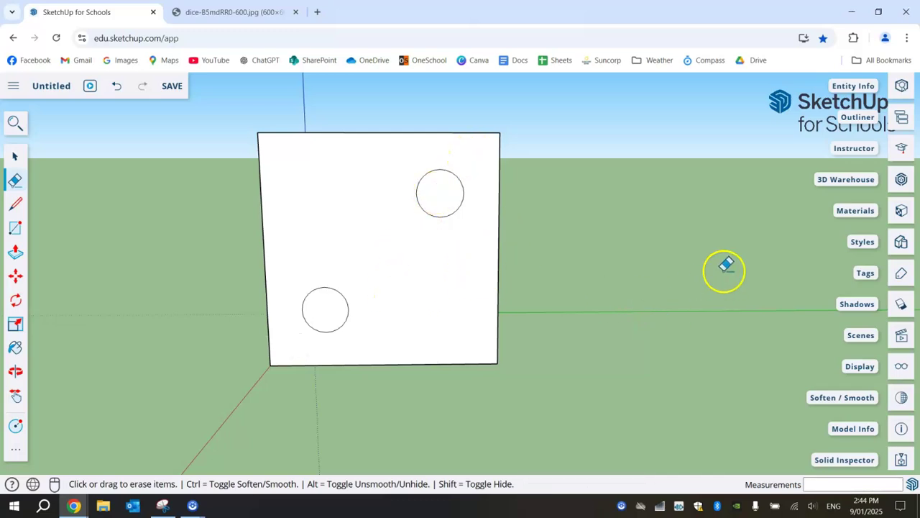
- Draw both corner-to-corner diagonals on another blank side face of the cube
{"action": "key", "text": "o"}
{"action": "left_click_drag", "start_coordinate": [723, 234], "coordinate": [462, 300]}
{"action": "mouse_move", "coordinate": [781, 234]}
{"action": "left_mouse_down"}
{"action": "mouse_move", "coordinate": [492, 258]}
{"action": "mouse_move", "coordinate": [705, 259]}
{"action": "left_mouse_up"}
{"action": "key", "text": "e"}
{"action": "mouse_move", "coordinate": [705, 259]}
{"action": "middle_mouse_down"}
{"action": "mouse_move", "coordinate": [618, 274]}
{"action": "mouse_move", "coordinate": [491, 257]}
{"action": "middle_mouse_up"}
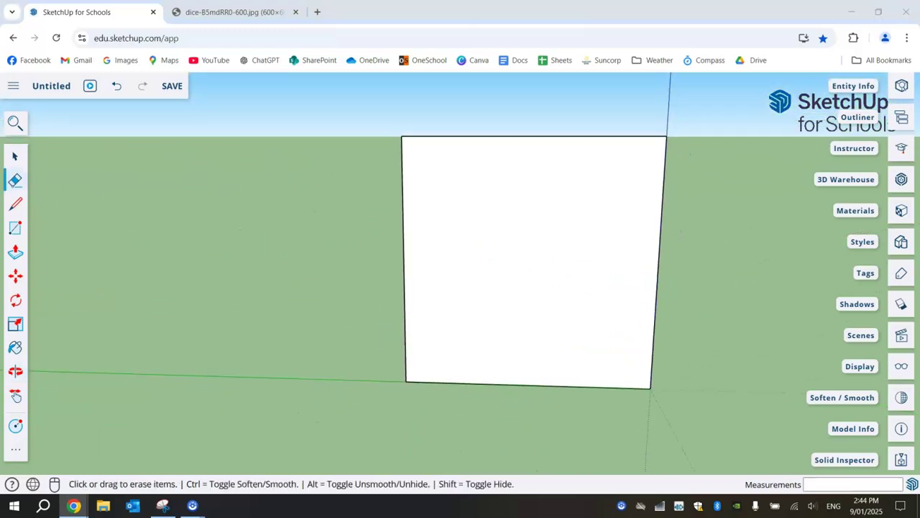
{"action": "left_click", "coordinate": [17, 207]}
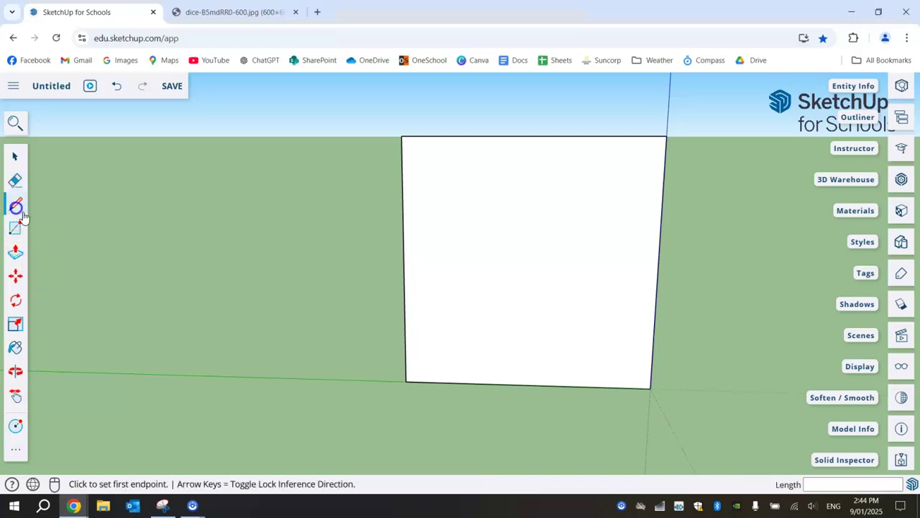
{"action": "left_click", "coordinate": [406, 381]}
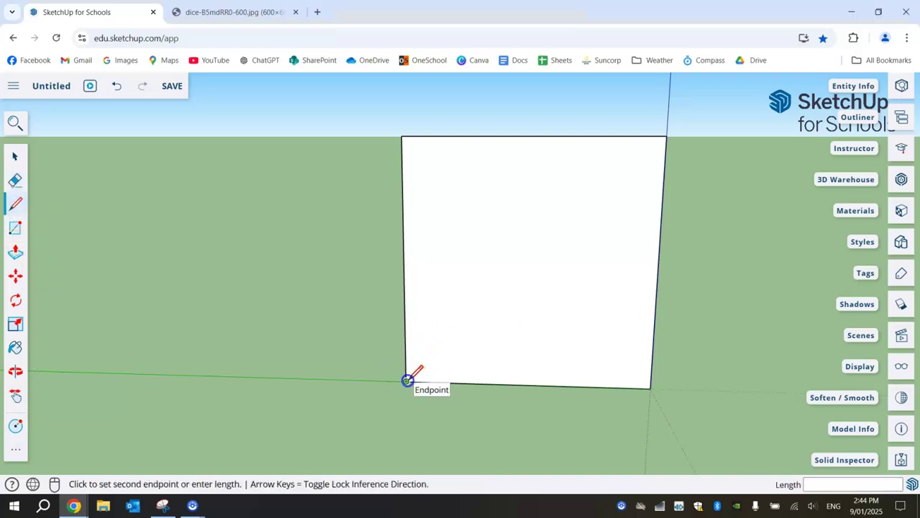
{"action": "left_click", "coordinate": [666, 135]}
{"action": "left_click", "coordinate": [401, 136]}
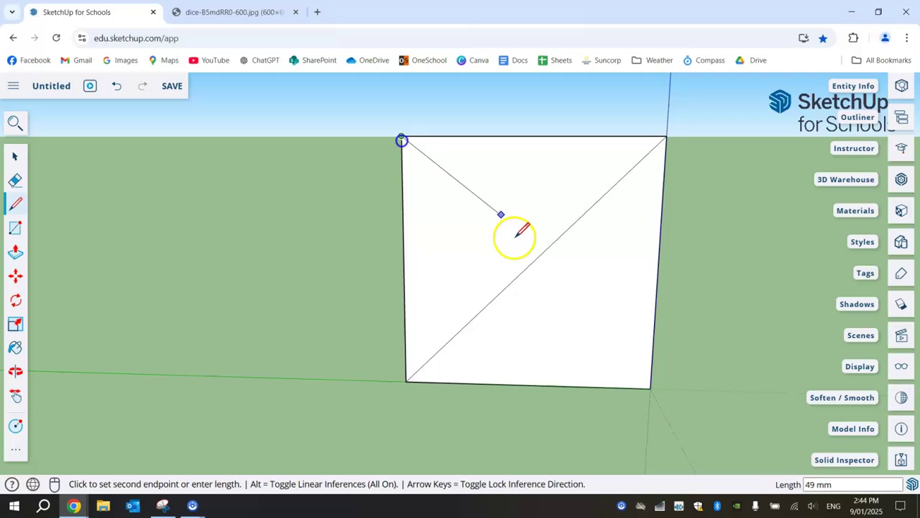
{"action": "left_click", "coordinate": [648, 386]}
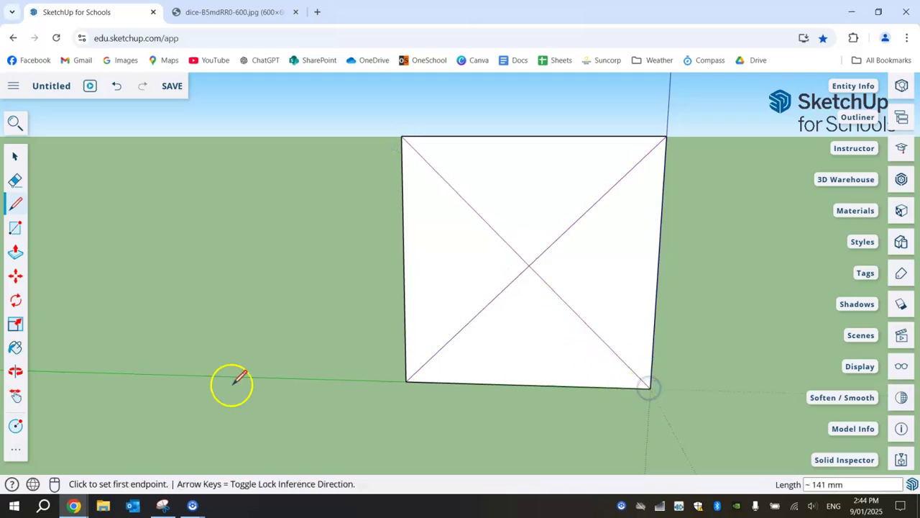
- Draw a 10 mm radius circle centred where the two diagonals cross
{"action": "left_click", "coordinate": [17, 424]}
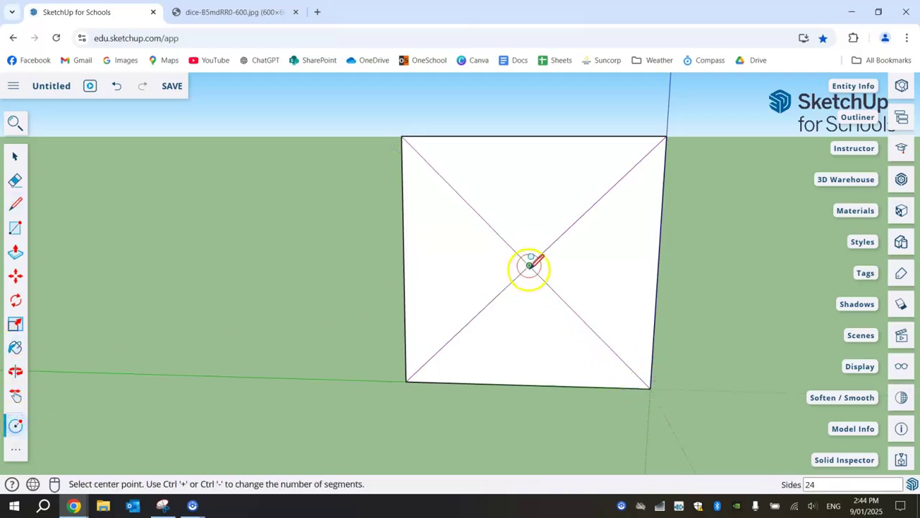
{"action": "left_click", "coordinate": [530, 266]}
{"action": "type", "text": "10"}
{"action": "key", "text": "Return"}
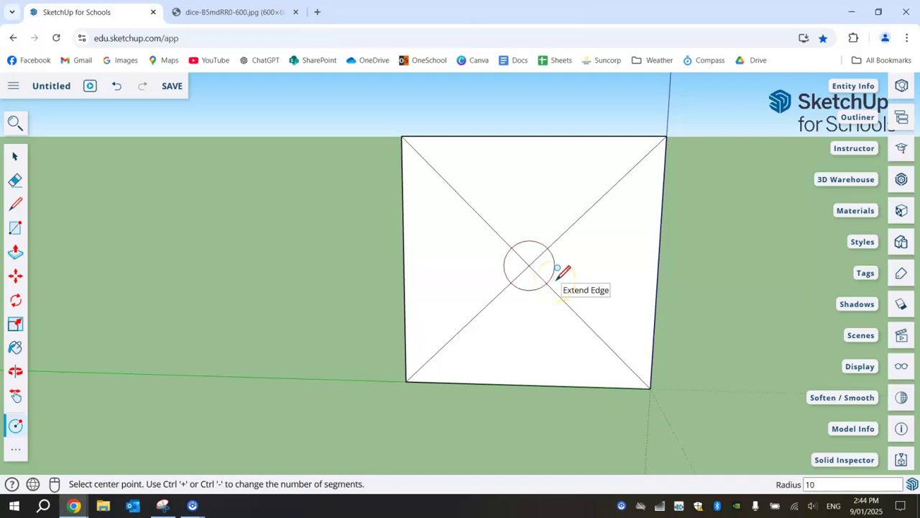
- Draw two 10 mm radius circles on the diagonals, each centred midway between the middle circle and an upper corner
{"action": "left_click", "coordinate": [456, 191]}
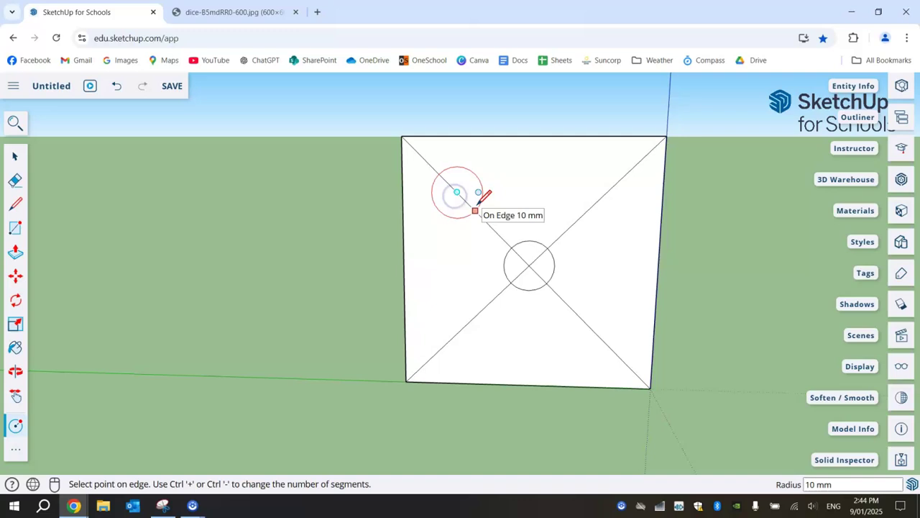
{"action": "left_click", "coordinate": [475, 210]}
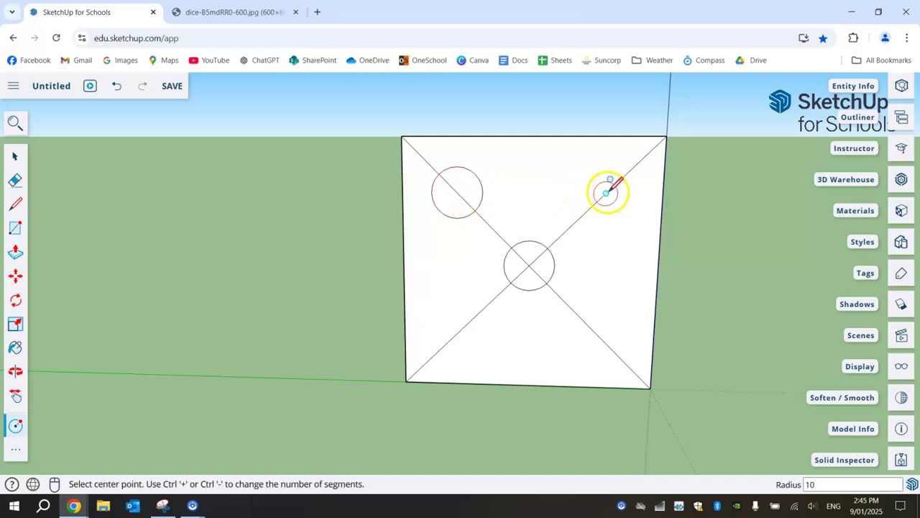
{"action": "left_click", "coordinate": [606, 193]}
{"action": "type", "text": "1"}
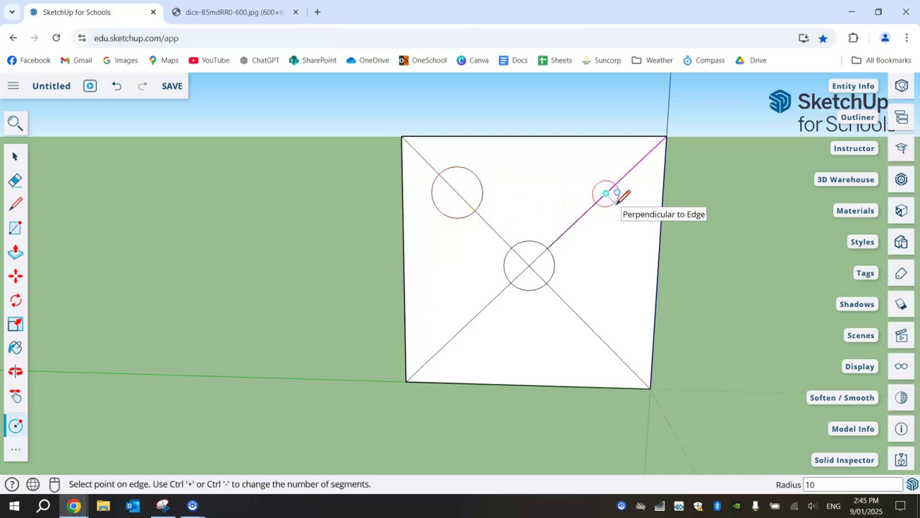
{"action": "type", "text": "0"}
{"action": "key", "text": "Return"}
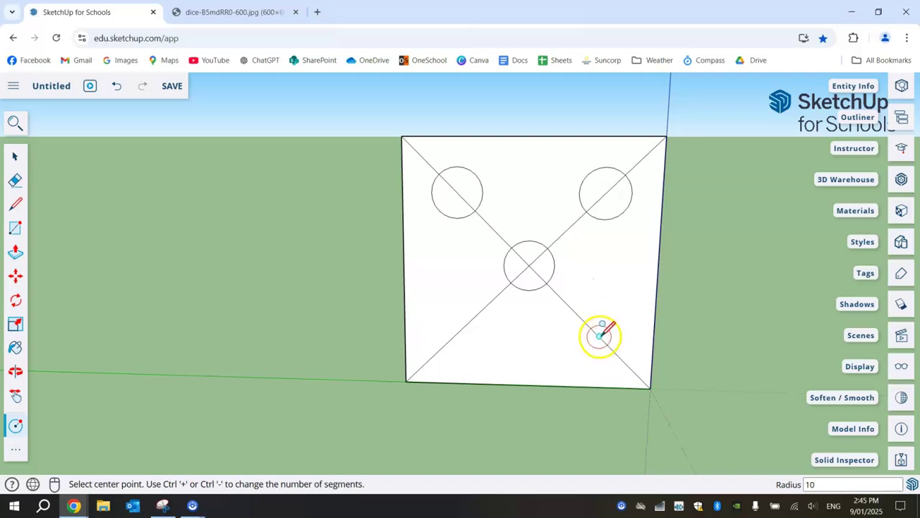
- Draw two 10 mm radius circles on the diagonals, each centred midway between the middle circle and a lower corner
{"action": "left_click", "coordinate": [601, 336]}
{"action": "type", "text": "10"}
{"action": "key", "text": "Return"}
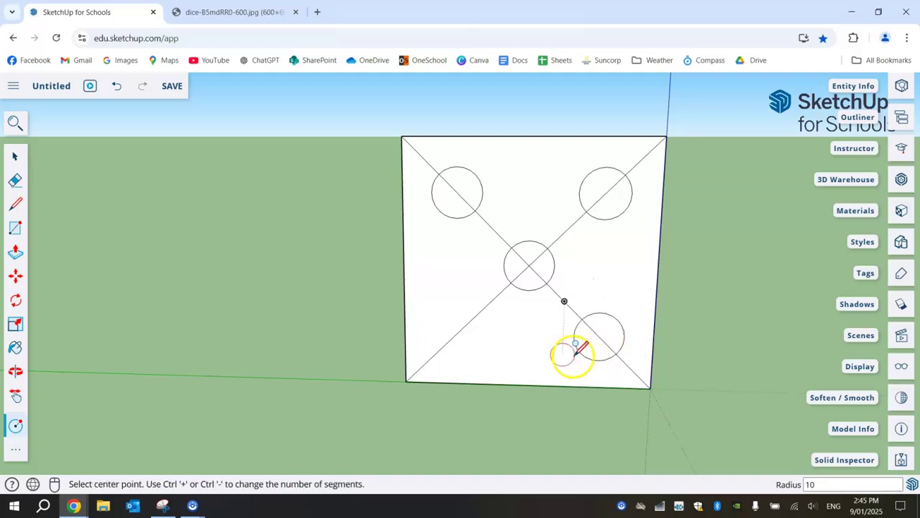
{"action": "left_click", "coordinate": [458, 333]}
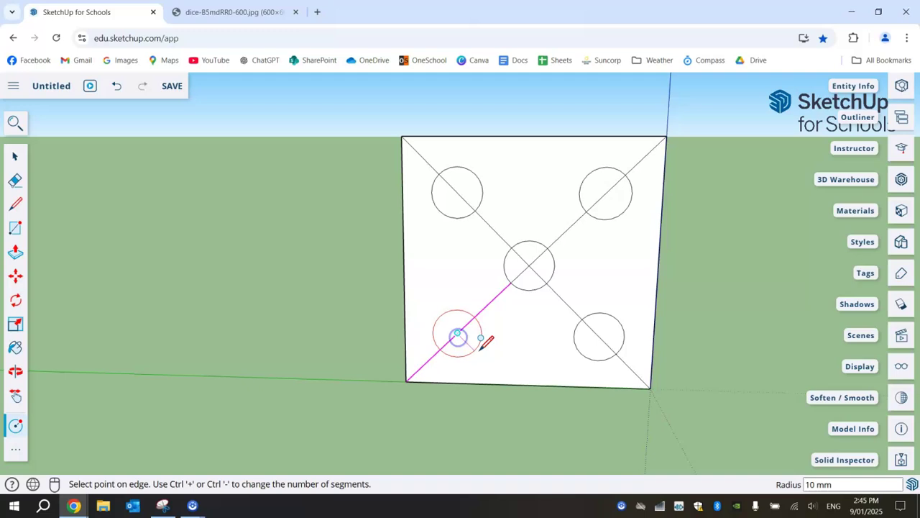
{"action": "type", "text": "10"}
{"action": "key", "text": "Return"}
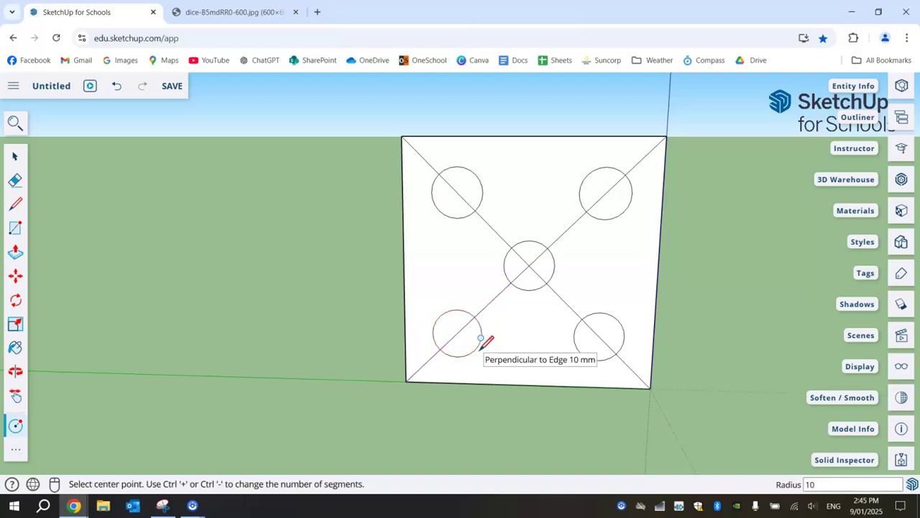
- Erase all diagonal segments inside and between the five circles on this face
{"action": "key", "text": "e"}
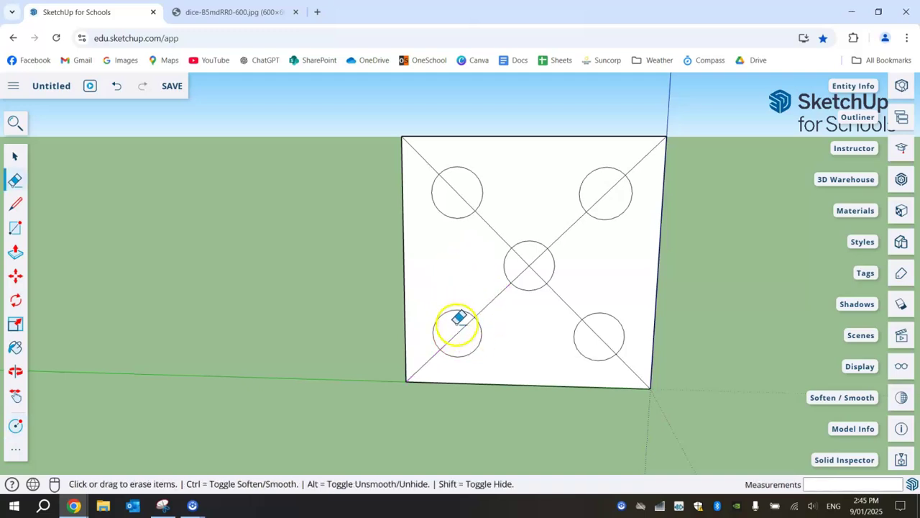
{"action": "mouse_move", "coordinate": [438, 339]}
{"action": "left_mouse_down"}
{"action": "mouse_move", "coordinate": [515, 261]}
{"action": "mouse_move", "coordinate": [534, 263]}
{"action": "mouse_move", "coordinate": [556, 312]}
{"action": "mouse_move", "coordinate": [568, 230]}
{"action": "mouse_move", "coordinate": [496, 226]}
{"action": "mouse_move", "coordinate": [464, 193]}
{"action": "left_mouse_up"}
{"action": "mouse_move", "coordinate": [443, 163]}
{"action": "left_mouse_down"}
{"action": "mouse_move", "coordinate": [537, 165]}
{"action": "mouse_move", "coordinate": [635, 188]}
{"action": "mouse_move", "coordinate": [608, 195]}
{"action": "mouse_move", "coordinate": [649, 157]}
{"action": "mouse_move", "coordinate": [601, 341]}
{"action": "left_mouse_up"}
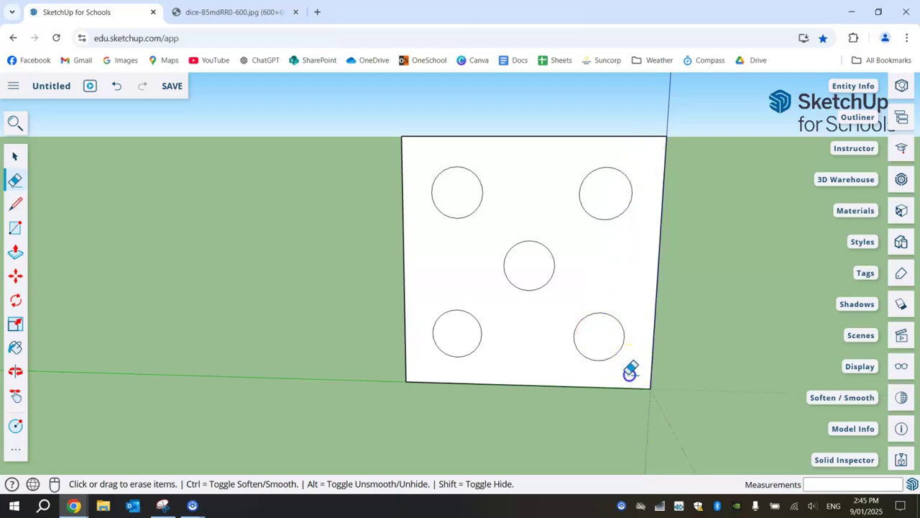
- Draw both corner-to-corner diagonals on the cube's blank top face
{"action": "middle_click_drag", "start_coordinate": [735, 298], "coordinate": [202, 239]}
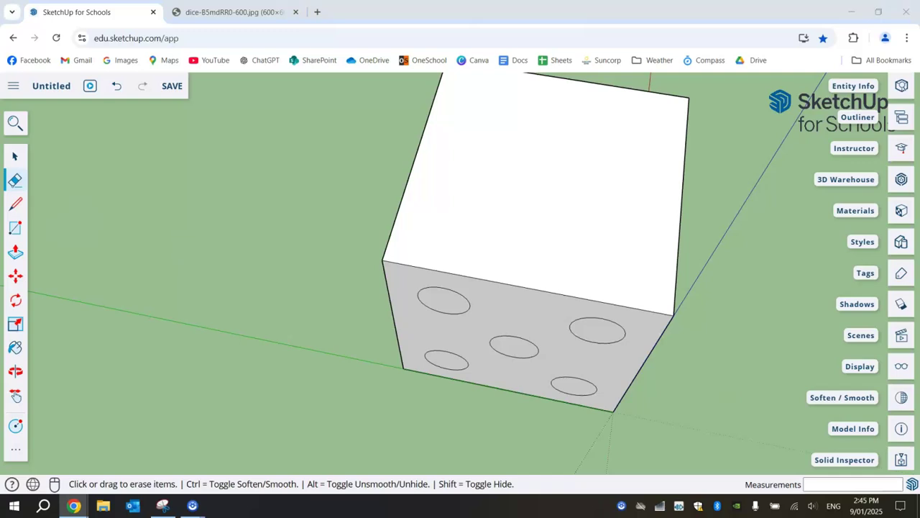
{"action": "mouse_move", "coordinate": [721, 168]}
{"action": "middle_mouse_down"}
{"action": "mouse_move", "coordinate": [750, 285]}
{"action": "mouse_move", "coordinate": [795, 332]}
{"action": "mouse_move", "coordinate": [765, 276]}
{"action": "mouse_move", "coordinate": [764, 321]}
{"action": "mouse_move", "coordinate": [635, 283]}
{"action": "mouse_move", "coordinate": [602, 327]}
{"action": "middle_mouse_up"}
{"action": "key", "text": "l"}
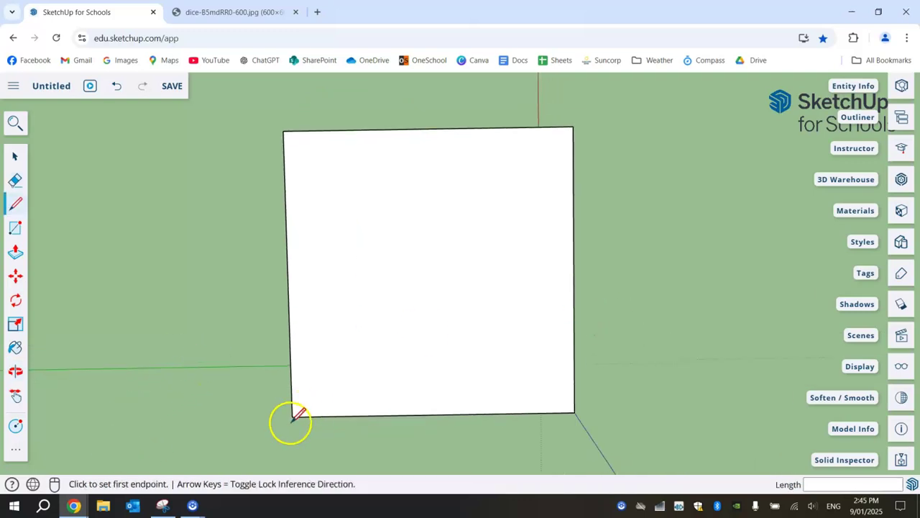
{"action": "left_click", "coordinate": [293, 416]}
{"action": "left_click", "coordinate": [573, 127]}
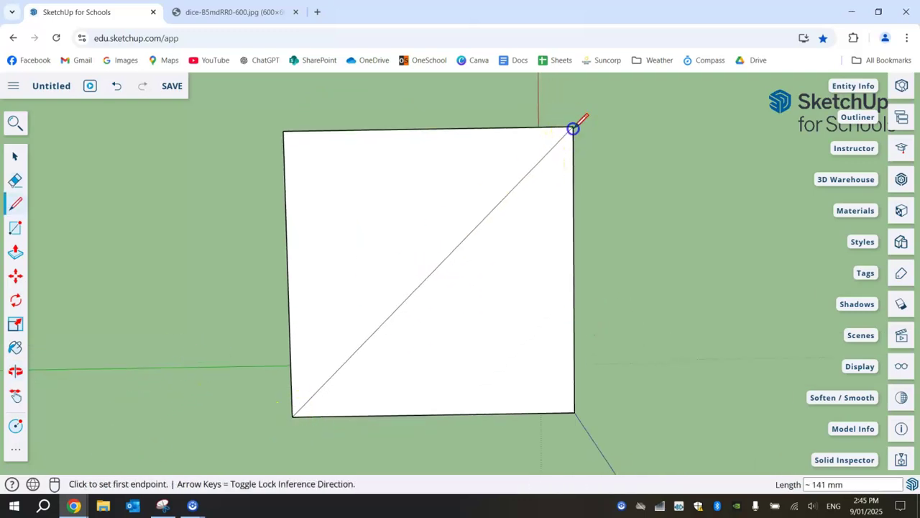
{"action": "left_click", "coordinate": [283, 131]}
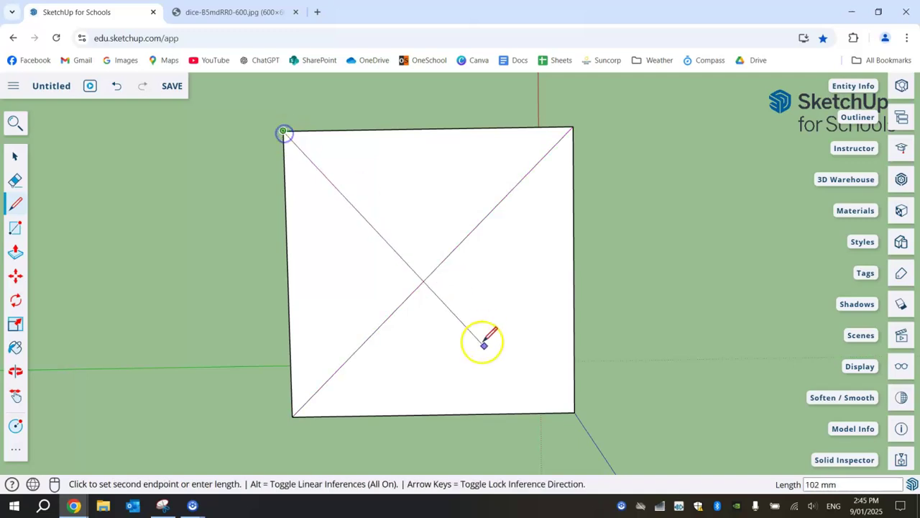
{"action": "left_click", "coordinate": [573, 411]}
- Draw three vertical 100 mm lines across the face, one through its centre and one at each quarter point
{"action": "left_click", "coordinate": [426, 130]}
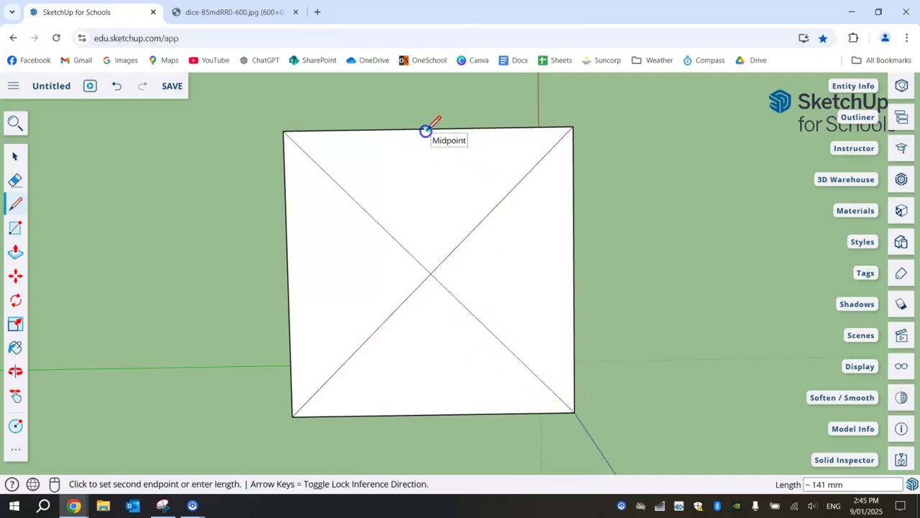
{"action": "left_click", "coordinate": [432, 412]}
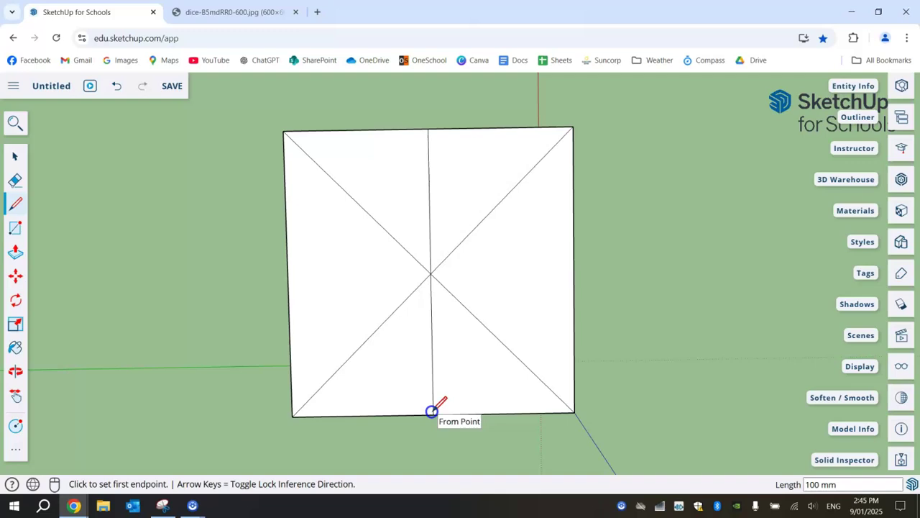
{"action": "left_click", "coordinate": [501, 128]}
{"action": "left_click", "coordinate": [504, 413]}
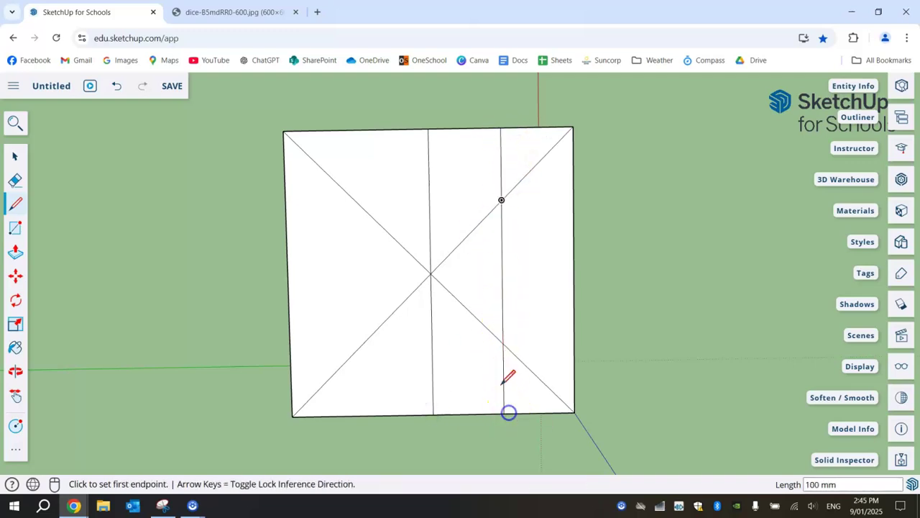
{"action": "left_click", "coordinate": [353, 129]}
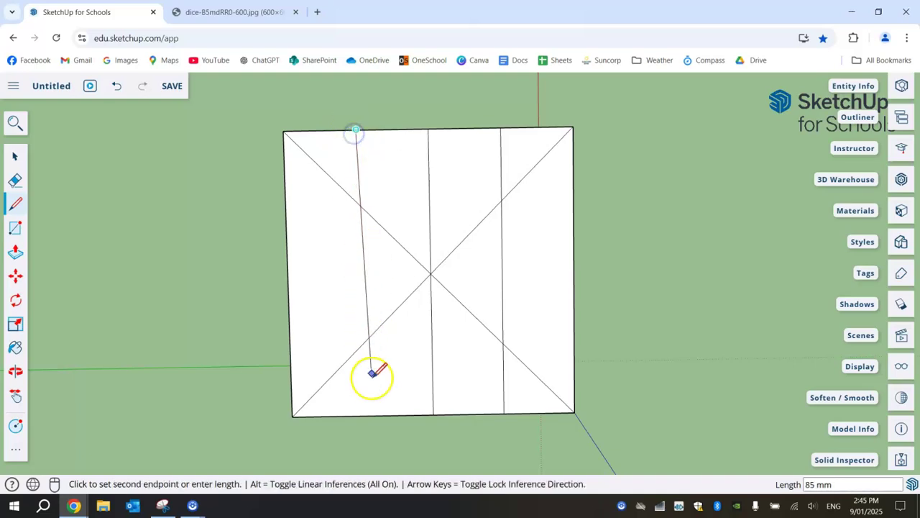
{"action": "left_click", "coordinate": [363, 415]}
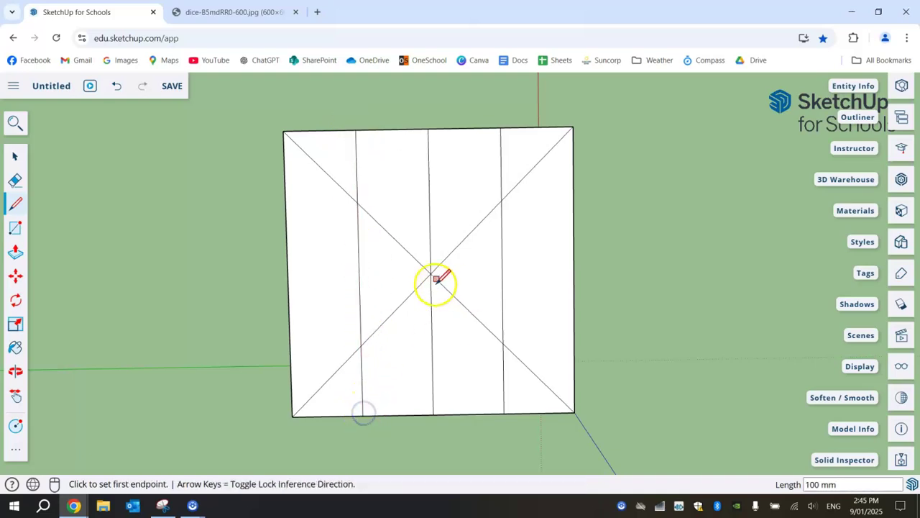
- Draw a horizontal 100 mm line through the face's centre, joining the midpoints of its left and right edges
{"action": "left_click", "coordinate": [287, 276]}
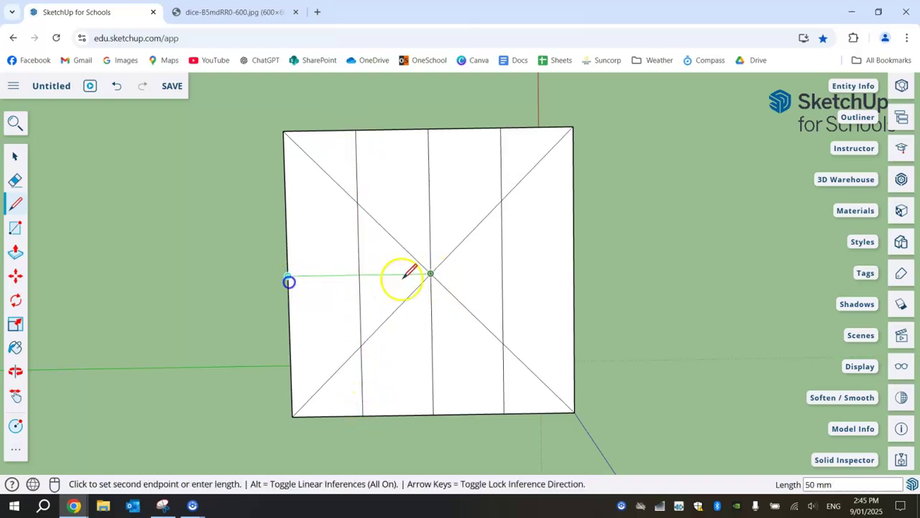
{"action": "left_click", "coordinate": [573, 276]}
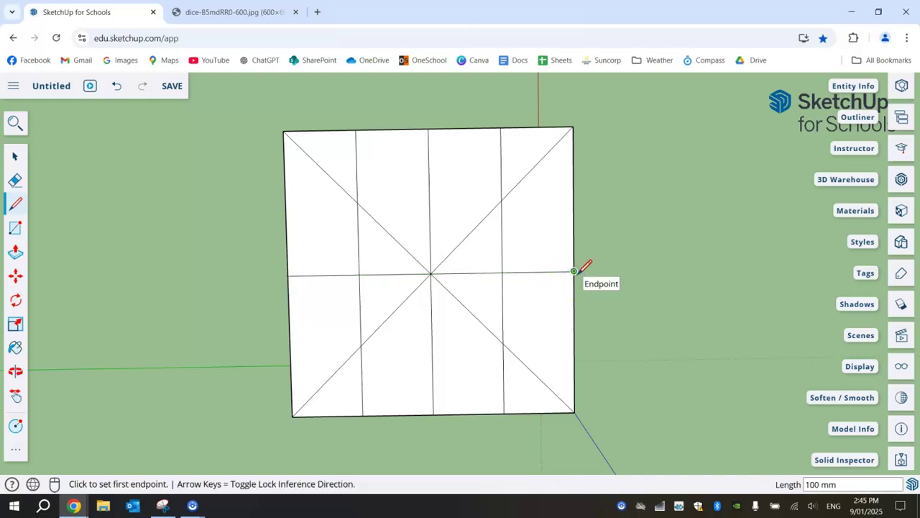
{"action": "left_click", "coordinate": [516, 205]}
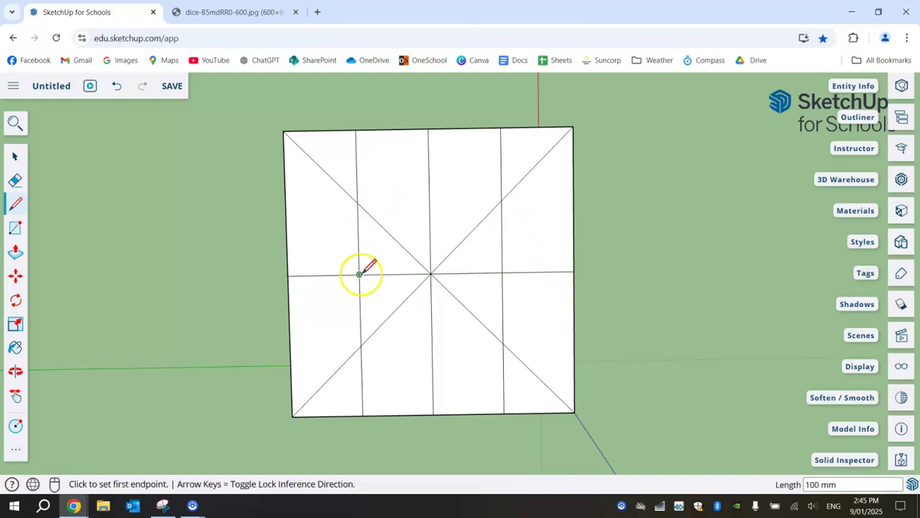
- Draw 10 mm radius circles where the diagonals cross the quarter lines in the upper half of the face
{"action": "key", "text": "c"}
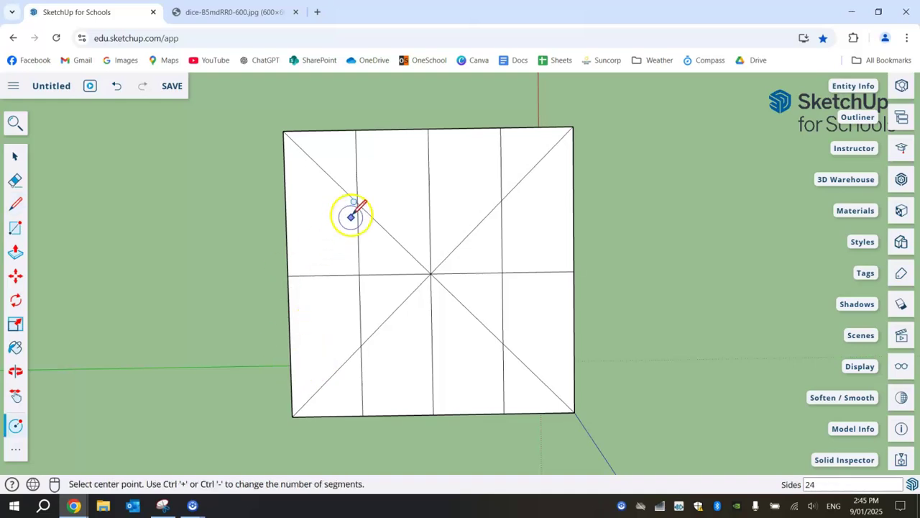
{"action": "left_click", "coordinate": [357, 202]}
{"action": "type", "text": "10"}
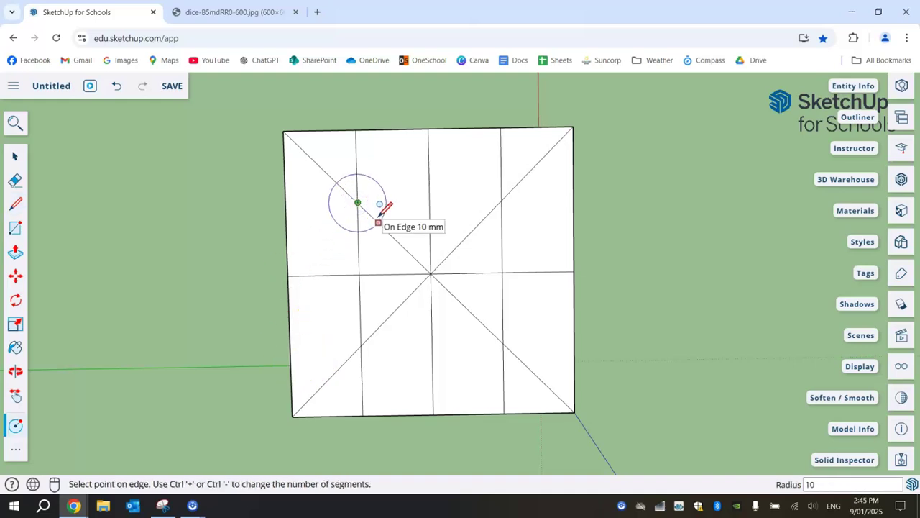
{"action": "left_click", "coordinate": [380, 215]}
{"action": "left_click", "coordinate": [501, 200]}
{"action": "type", "text": "1"}
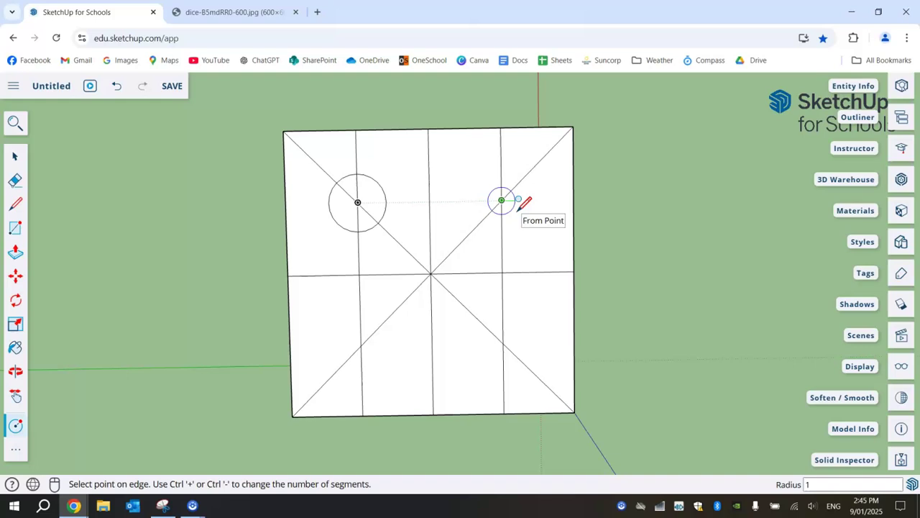
{"action": "type", "text": "0"}
{"action": "key", "text": "Return"}
- Draw 10 mm radius circles where the diagonals cross the quarter lines in the lower half of the face
{"action": "left_click", "coordinate": [502, 344]}
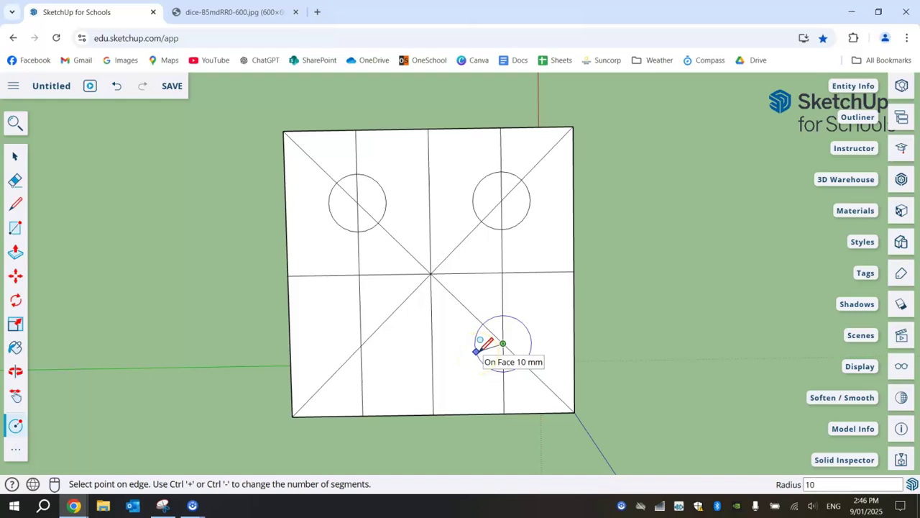
{"action": "left_click", "coordinate": [476, 350]}
{"action": "left_click", "coordinate": [361, 346]}
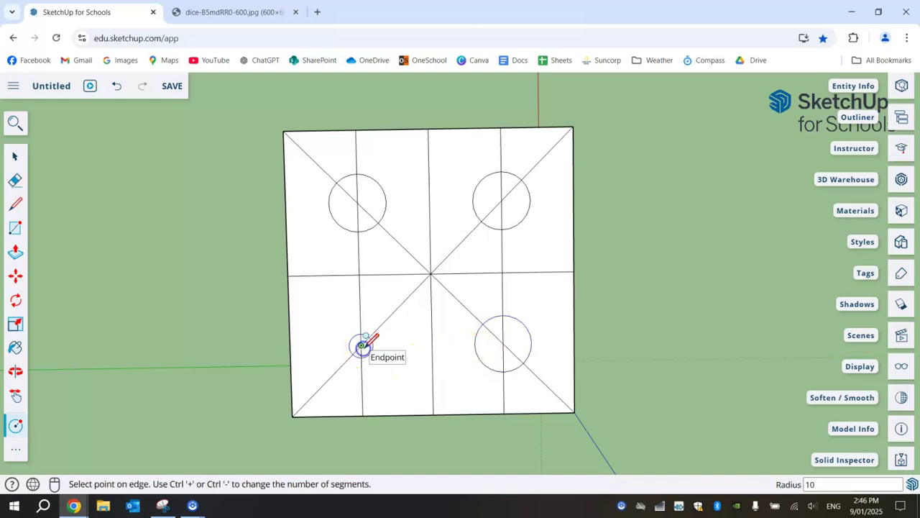
{"action": "left_click", "coordinate": [386, 354]}
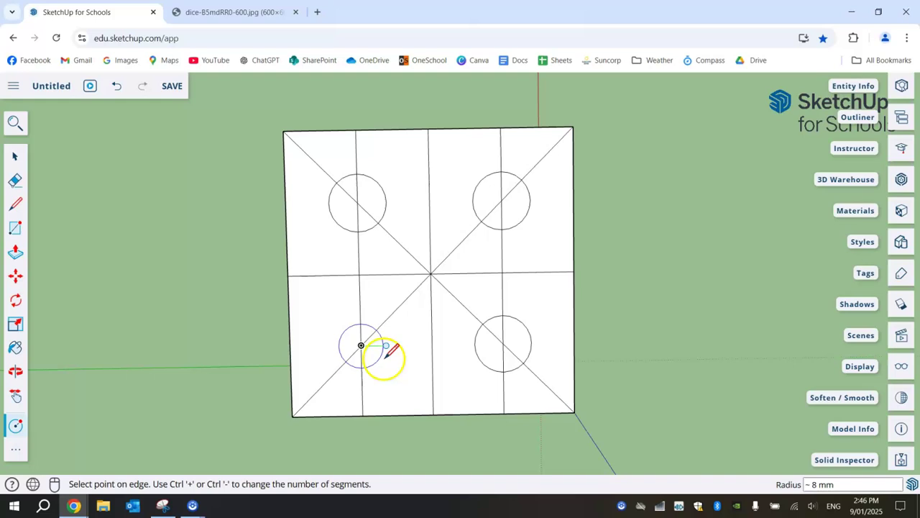
{"action": "type", "text": "10"}
{"action": "key", "text": "Return"}
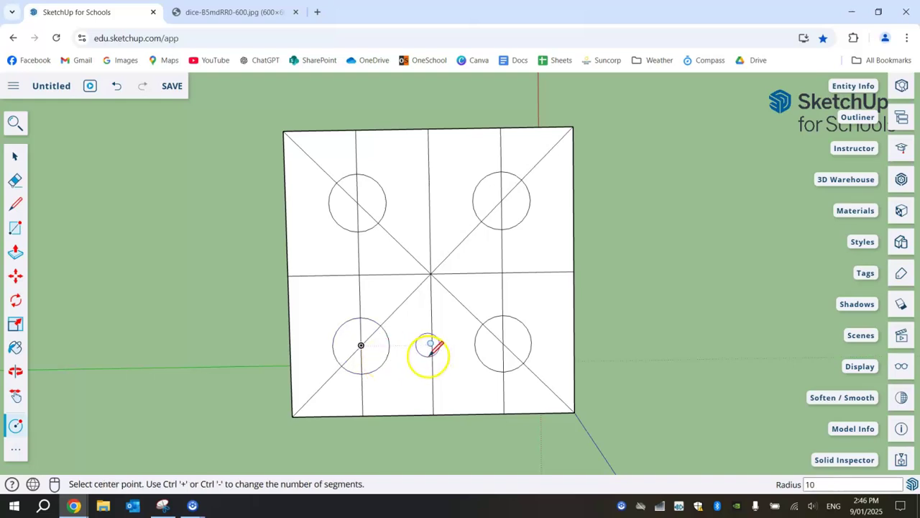
- Erase all construction line segments lying outside the four circles on this face
{"action": "key", "text": "e"}
{"action": "mouse_move", "coordinate": [353, 164]}
{"action": "left_mouse_down"}
{"action": "mouse_move", "coordinate": [312, 167]}
{"action": "mouse_move", "coordinate": [471, 150]}
{"action": "left_mouse_up"}
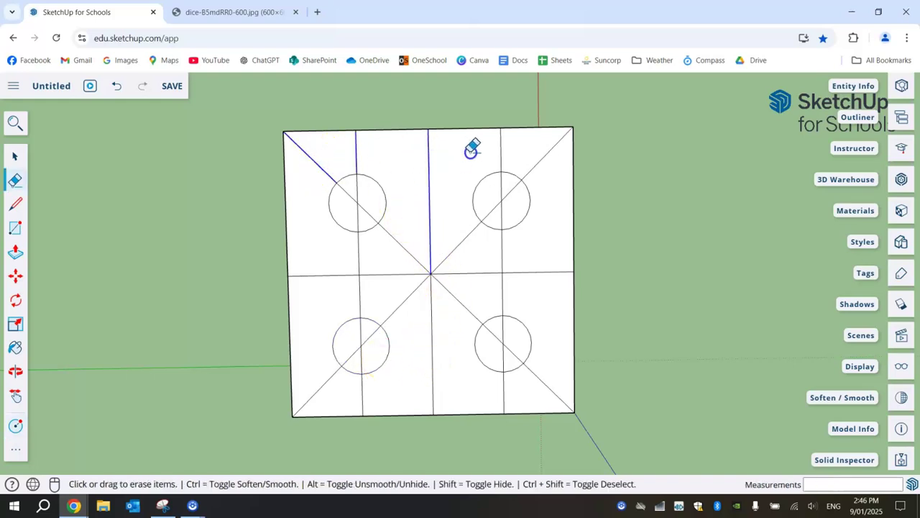
{"action": "left_click_drag", "start_coordinate": [553, 219], "coordinate": [543, 348]}
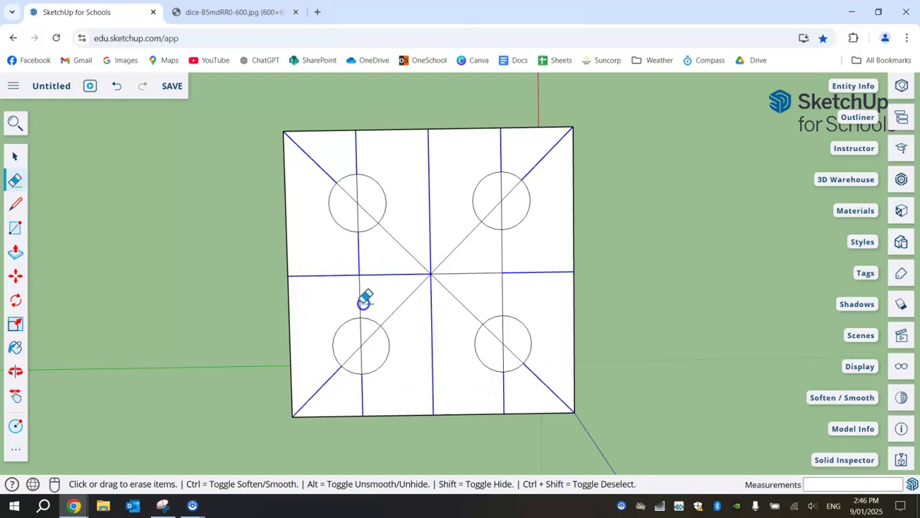
{"action": "mouse_move", "coordinate": [357, 299]}
{"action": "left_mouse_down"}
{"action": "mouse_move", "coordinate": [432, 266]}
{"action": "mouse_move", "coordinate": [481, 268]}
{"action": "mouse_move", "coordinate": [452, 251]}
{"action": "mouse_move", "coordinate": [450, 302]}
{"action": "left_mouse_up"}
- Erase the remaining line segments inside the four circles
{"action": "left_click_drag", "start_coordinate": [376, 202], "coordinate": [359, 210]}
{"action": "mouse_move", "coordinate": [374, 338]}
{"action": "left_mouse_down"}
{"action": "mouse_move", "coordinate": [360, 349]}
{"action": "mouse_move", "coordinate": [369, 349]}
{"action": "left_mouse_up"}
{"action": "mouse_move", "coordinate": [377, 240]}
{"action": "left_mouse_down"}
{"action": "mouse_move", "coordinate": [359, 324]}
{"action": "mouse_move", "coordinate": [370, 337]}
{"action": "left_mouse_up"}
{"action": "left_click_drag", "start_coordinate": [381, 211], "coordinate": [361, 216]}
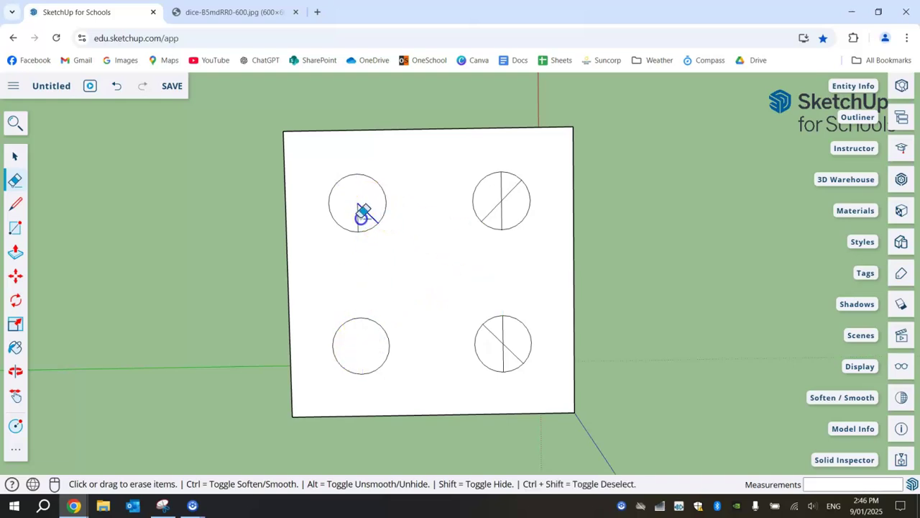
{"action": "left_click_drag", "start_coordinate": [490, 198], "coordinate": [513, 185]}
{"action": "left_click_drag", "start_coordinate": [511, 287], "coordinate": [509, 345]}
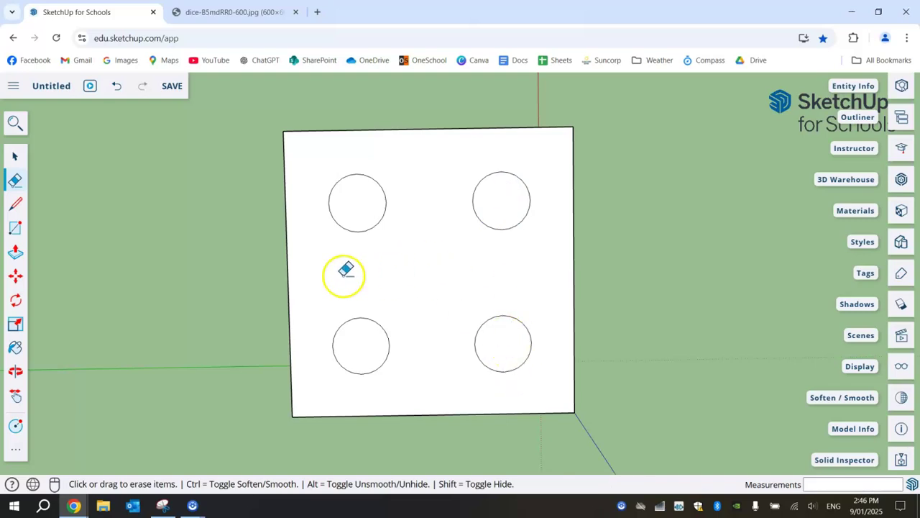
- Draw one corner-to-corner diagonal on the cube's blank underside
{"action": "key", "text": "o"}
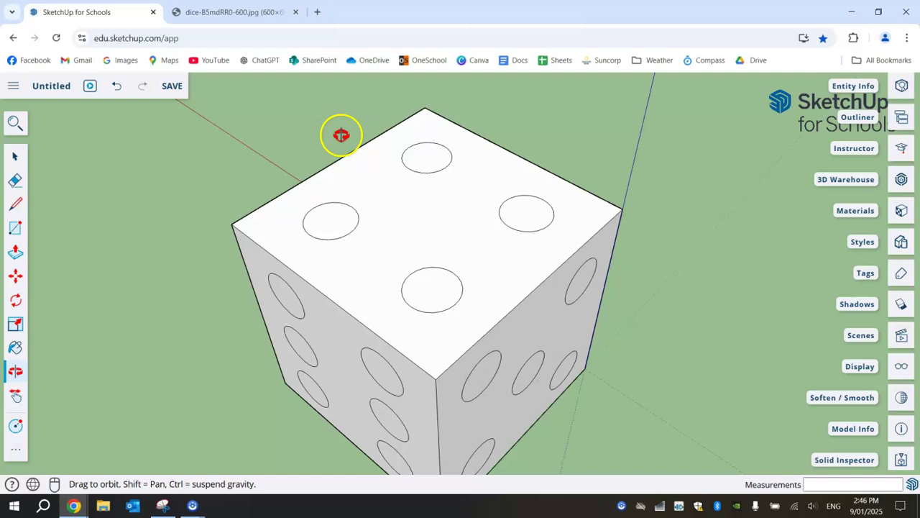
{"action": "key", "text": "e"}
{"action": "scroll", "coordinate": [602, 342], "scroll_direction": "down", "scroll_amount": 5}
{"action": "middle_click_drag", "start_coordinate": [545, 432], "coordinate": [535, 201]}
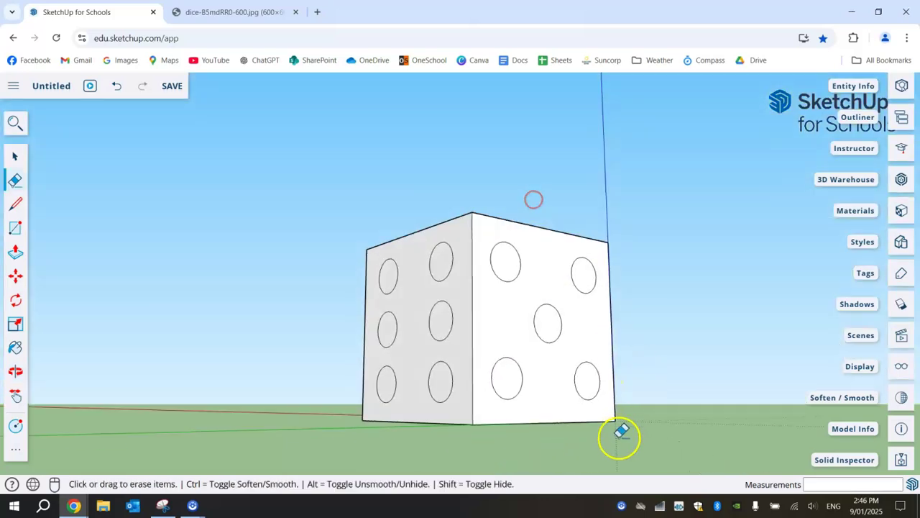
{"action": "mouse_move", "coordinate": [621, 431]}
{"action": "middle_mouse_down"}
{"action": "mouse_move", "coordinate": [614, 148]}
{"action": "mouse_move", "coordinate": [661, 411]}
{"action": "mouse_move", "coordinate": [655, 367]}
{"action": "mouse_move", "coordinate": [816, 366]}
{"action": "middle_mouse_up"}
{"action": "left_click", "coordinate": [16, 203]}
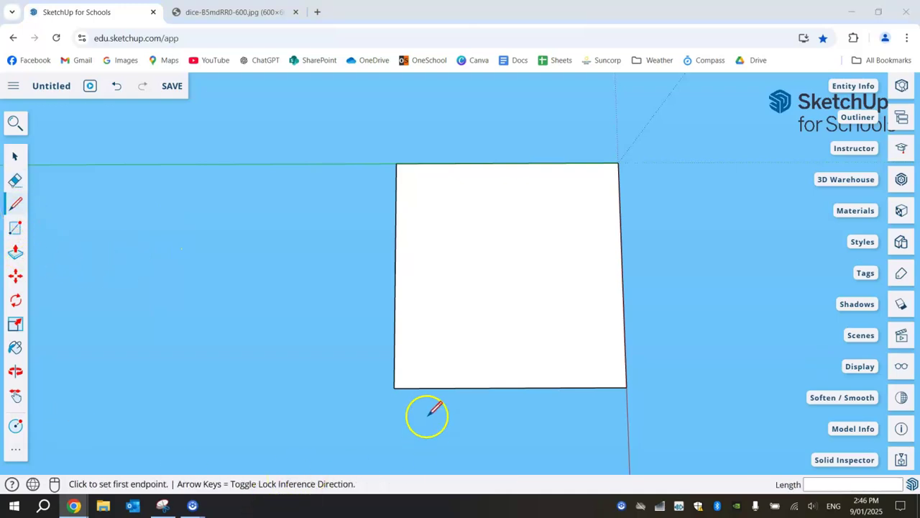
{"action": "left_click", "coordinate": [394, 388]}
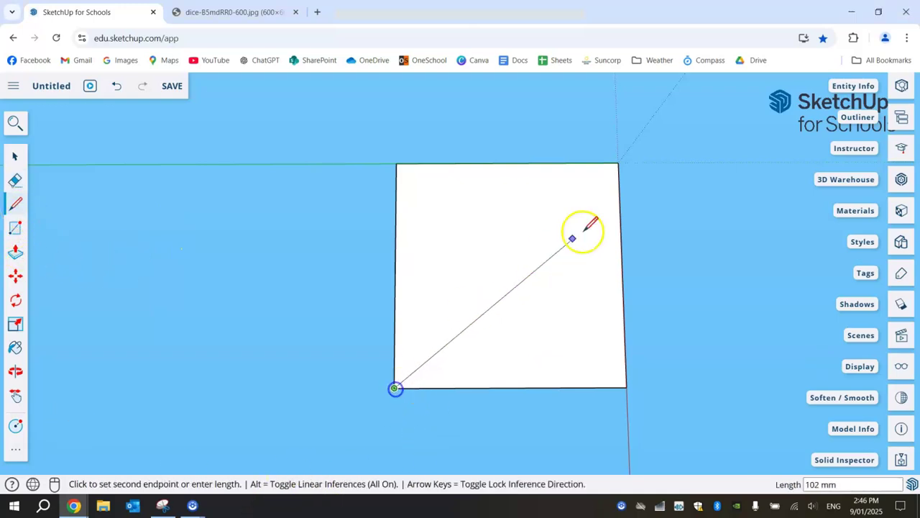
{"action": "left_click", "coordinate": [618, 163]}
{"action": "left_click", "coordinate": [509, 248]}
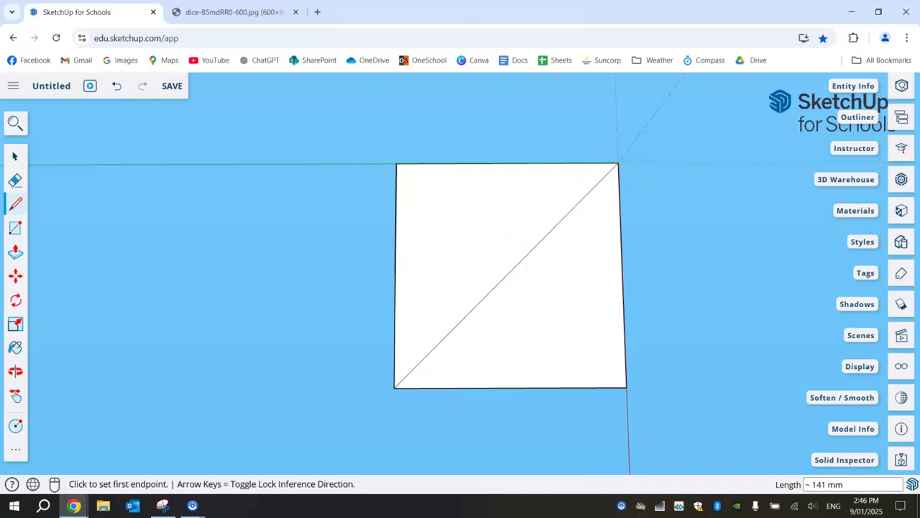
- Draw a 10 mm radius circle centred on the midpoint of the diagonal
{"action": "left_click", "coordinate": [18, 425]}
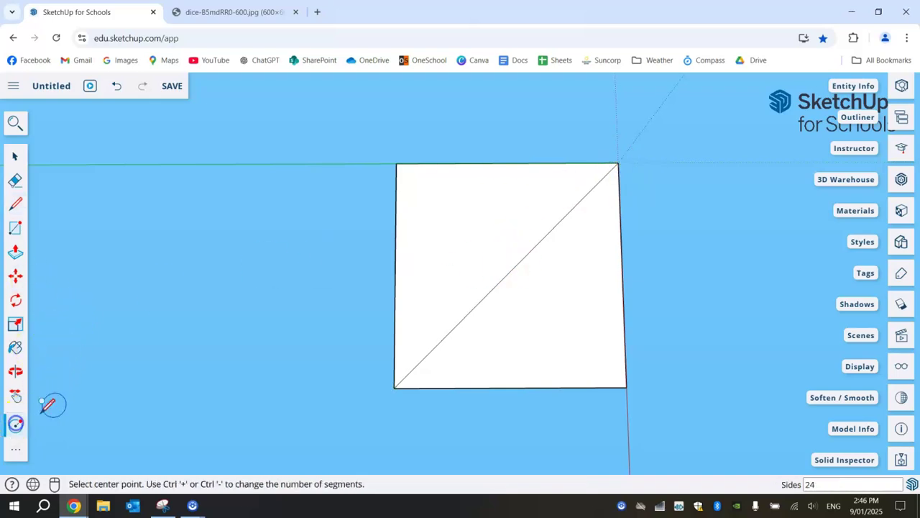
{"action": "left_click", "coordinate": [509, 271]}
{"action": "type", "text": "10"}
{"action": "key", "text": "Return"}
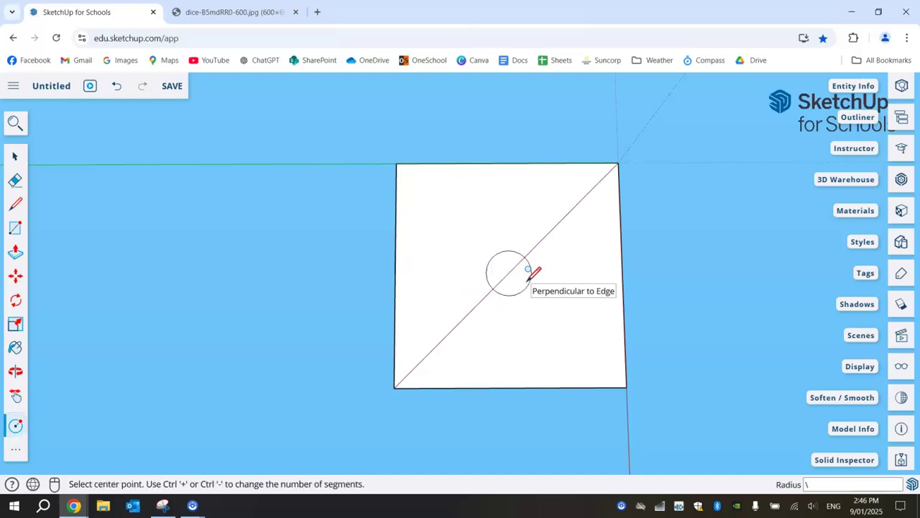
{"action": "left_click", "coordinate": [570, 213]}
{"action": "type", "text": "19"}
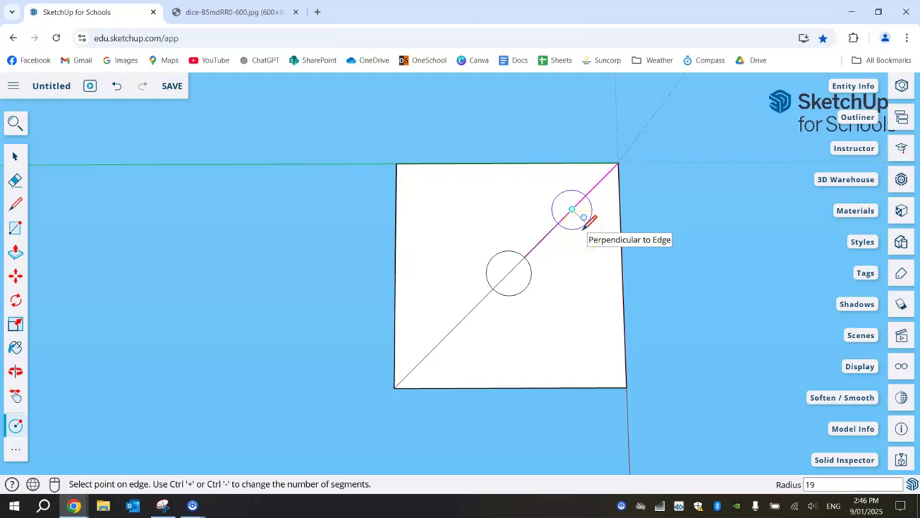
{"action": "key", "text": "Return"}
{"action": "key", "text": "ctrl+z"}
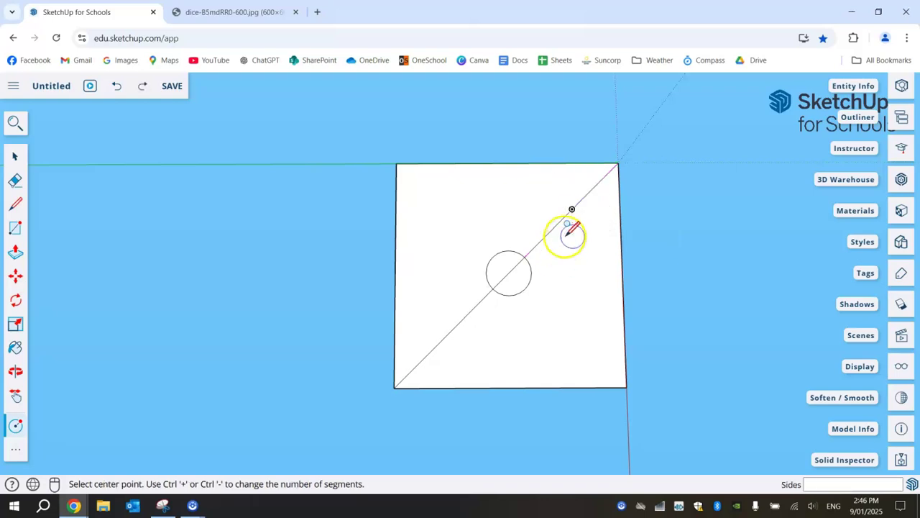
- Draw a 10 mm radius circle at the midpoint of each diagonal segment on either side of the central circle
{"action": "left_click", "coordinate": [569, 213]}
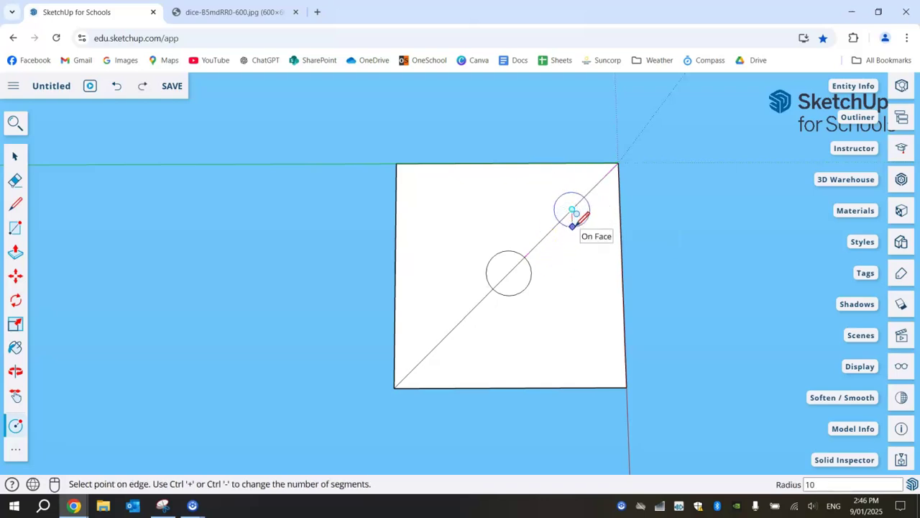
{"action": "type", "text": "10"}
{"action": "key", "text": "Return"}
{"action": "left_click", "coordinate": [444, 338]}
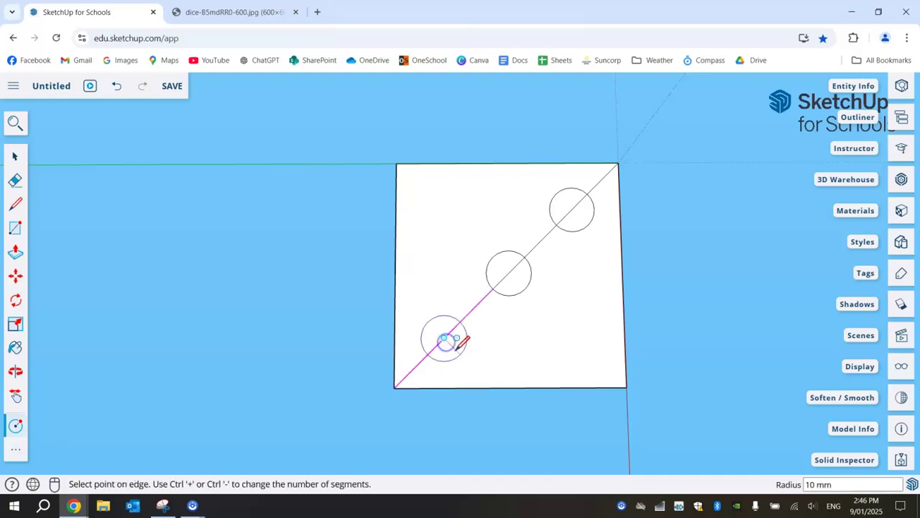
{"action": "type", "text": "10"}
{"action": "key", "text": "Return"}
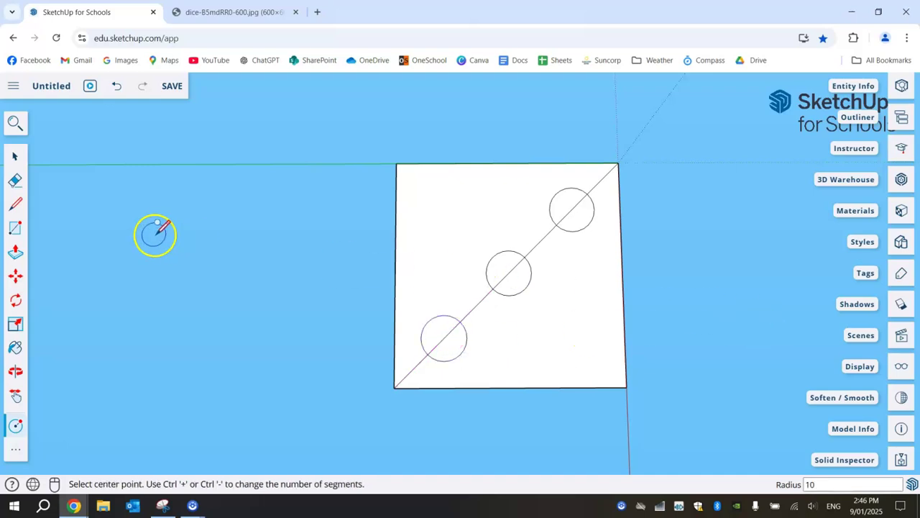
- Erase every diagonal segment inside, between and beyond the three circles on the underside
{"action": "key", "text": "e"}
{"action": "left_click", "coordinate": [470, 312]}
{"action": "left_click", "coordinate": [421, 367]}
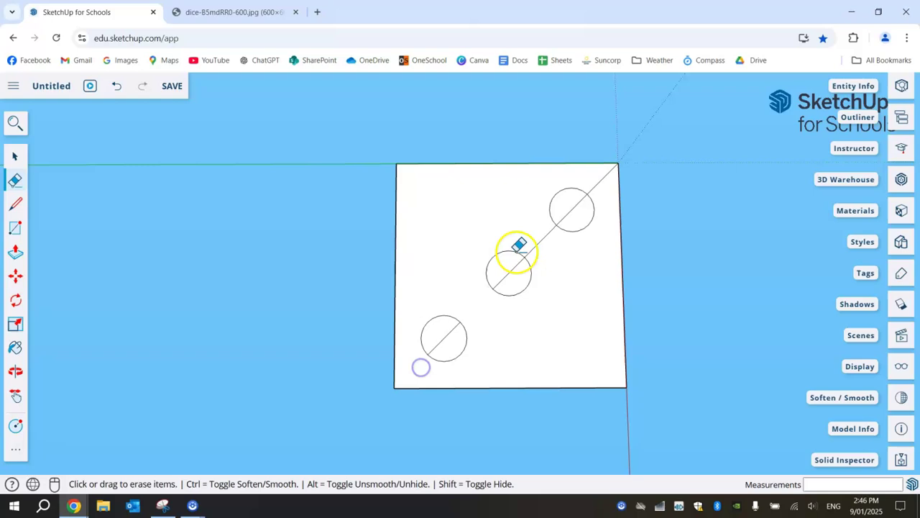
{"action": "left_click_drag", "start_coordinate": [516, 253], "coordinate": [511, 277]}
{"action": "left_click", "coordinate": [445, 335]}
{"action": "left_click_drag", "start_coordinate": [545, 251], "coordinate": [550, 246]}
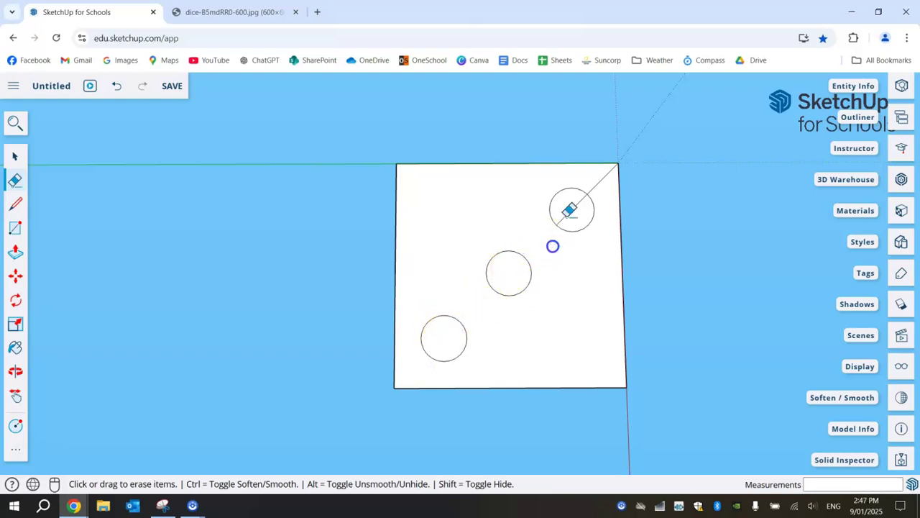
{"action": "mouse_move", "coordinate": [569, 213]}
{"action": "left_mouse_down"}
{"action": "mouse_move", "coordinate": [602, 187]}
{"action": "mouse_move", "coordinate": [598, 178]}
{"action": "mouse_move", "coordinate": [601, 190]}
{"action": "mouse_move", "coordinate": [581, 206]}
{"action": "left_mouse_up"}
{"action": "key", "text": "ctrl+z"}
- Recess the dot on the one-dot face about 3 mm into the cube with Push/Pull
{"action": "mouse_move", "coordinate": [581, 206]}
{"action": "middle_mouse_down"}
{"action": "mouse_move", "coordinate": [640, 214]}
{"action": "mouse_move", "coordinate": [631, 395]}
{"action": "middle_mouse_up"}
{"action": "middle_click_drag", "start_coordinate": [361, 218], "coordinate": [539, 382]}
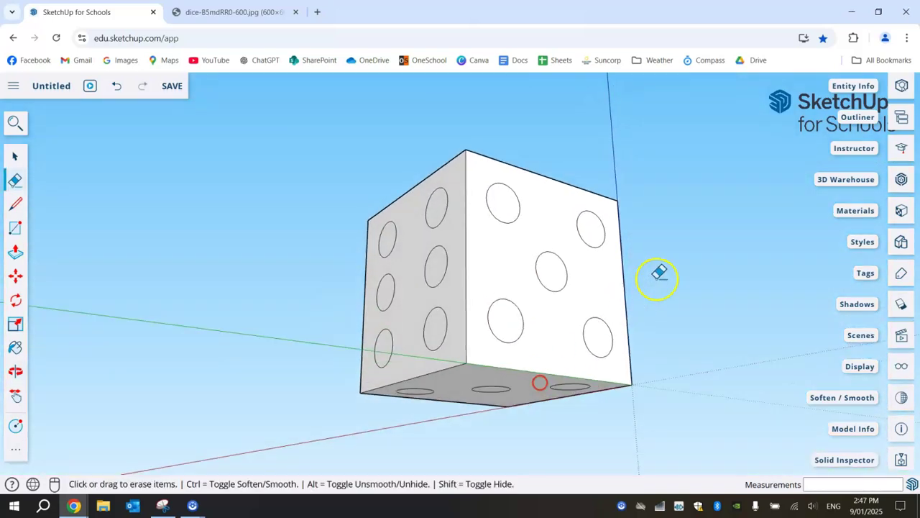
{"action": "middle_click_drag", "start_coordinate": [659, 275], "coordinate": [214, 362]}
{"action": "mouse_move", "coordinate": [659, 256]}
{"action": "middle_mouse_down"}
{"action": "mouse_move", "coordinate": [456, 310]}
{"action": "mouse_move", "coordinate": [323, 330]}
{"action": "mouse_move", "coordinate": [359, 308]}
{"action": "middle_mouse_up"}
{"action": "mouse_move", "coordinate": [359, 308]}
{"action": "left_mouse_down"}
{"action": "mouse_move", "coordinate": [365, 302]}
{"action": "mouse_move", "coordinate": [193, 342]}
{"action": "left_mouse_up"}
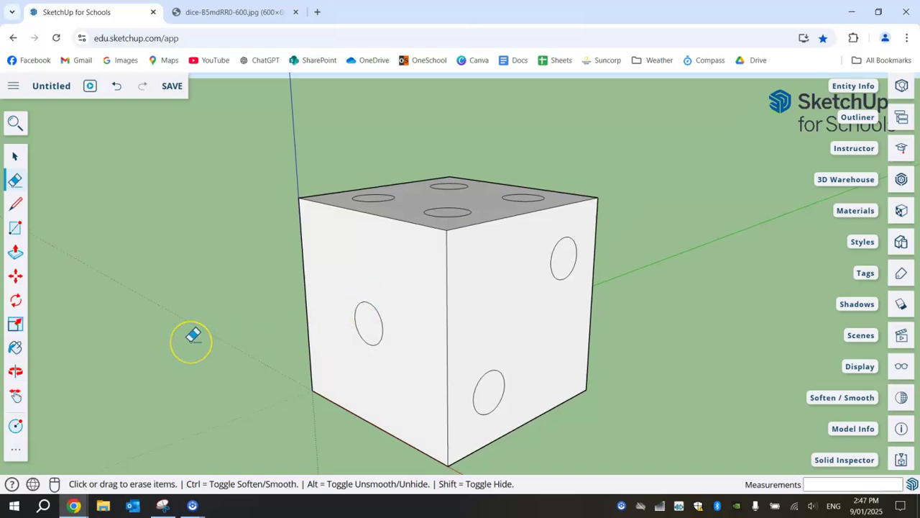
{"action": "scroll", "coordinate": [356, 344], "scroll_direction": "up", "scroll_amount": 4}
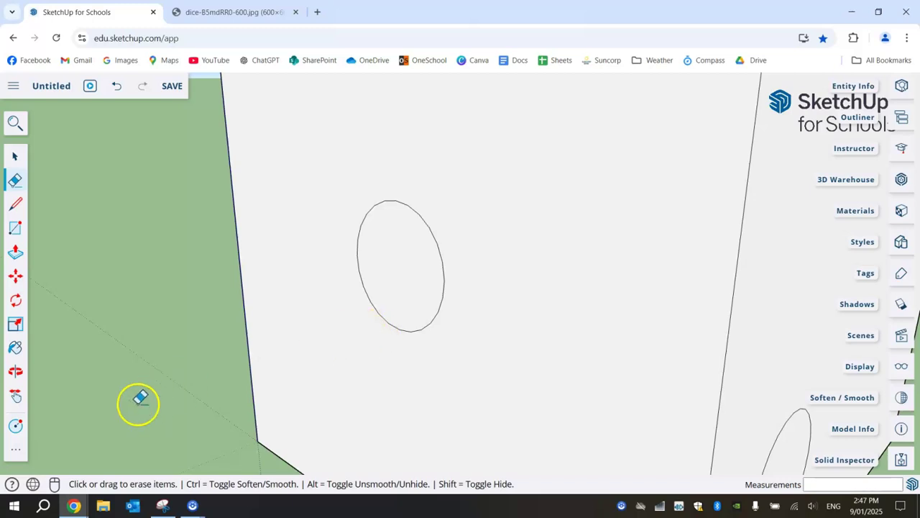
{"action": "left_click", "coordinate": [16, 253]}
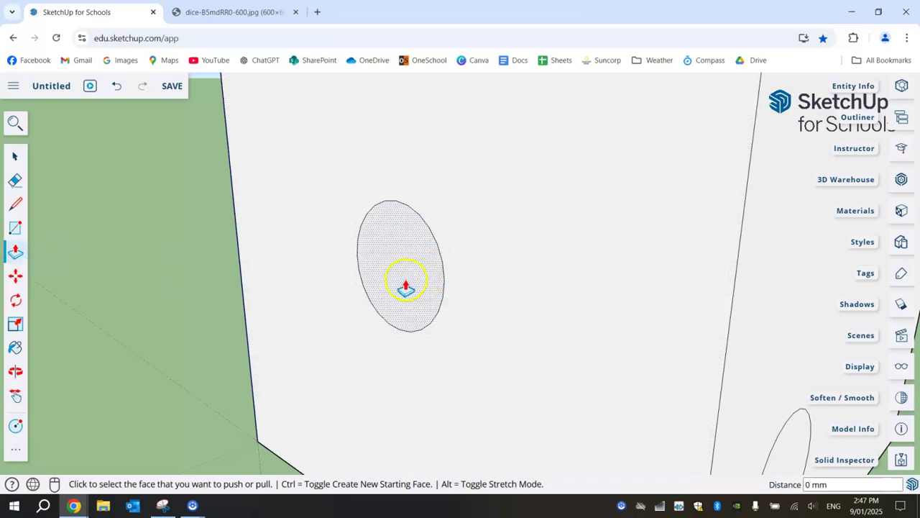
{"action": "left_click", "coordinate": [404, 286]}
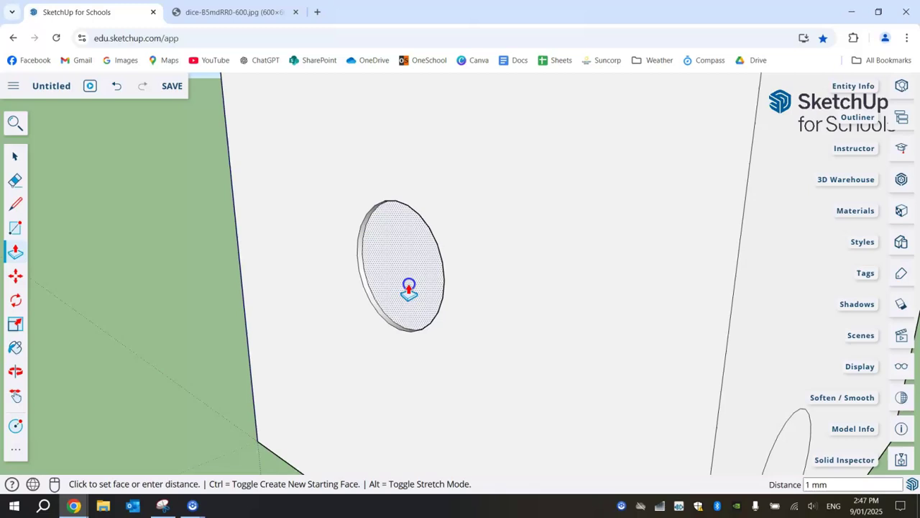
{"action": "left_click", "coordinate": [408, 287]}
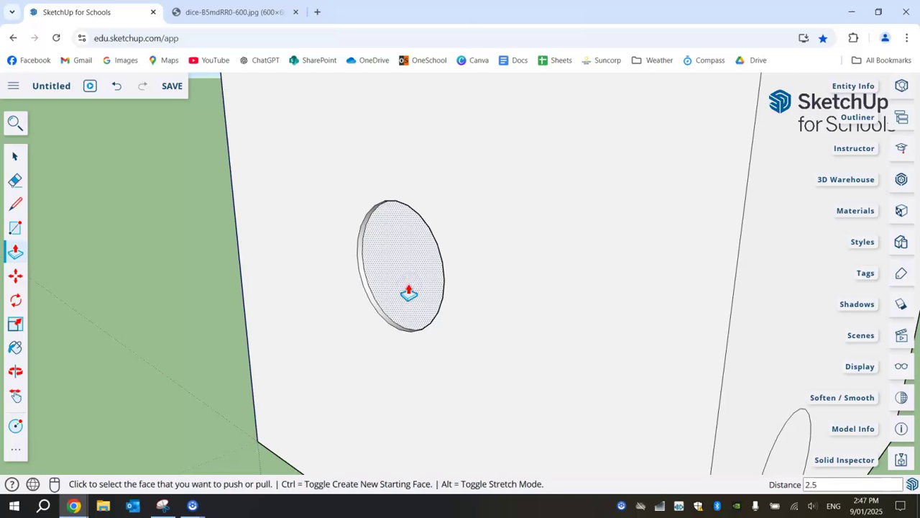
{"action": "left_click", "coordinate": [408, 292]}
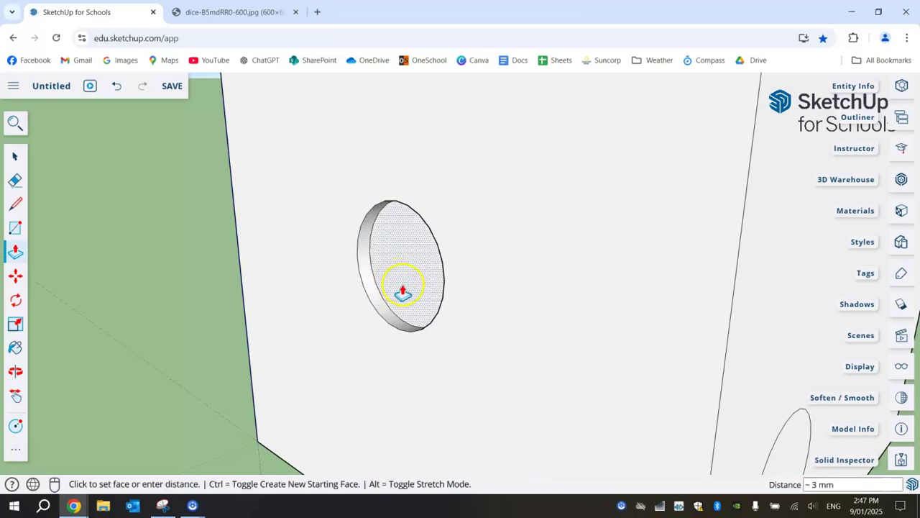
{"action": "left_click", "coordinate": [402, 291]}
- Push the lower dot on the two-dot face about 3 mm into the cube
{"action": "scroll", "coordinate": [499, 280], "scroll_direction": "down", "scroll_amount": 6}
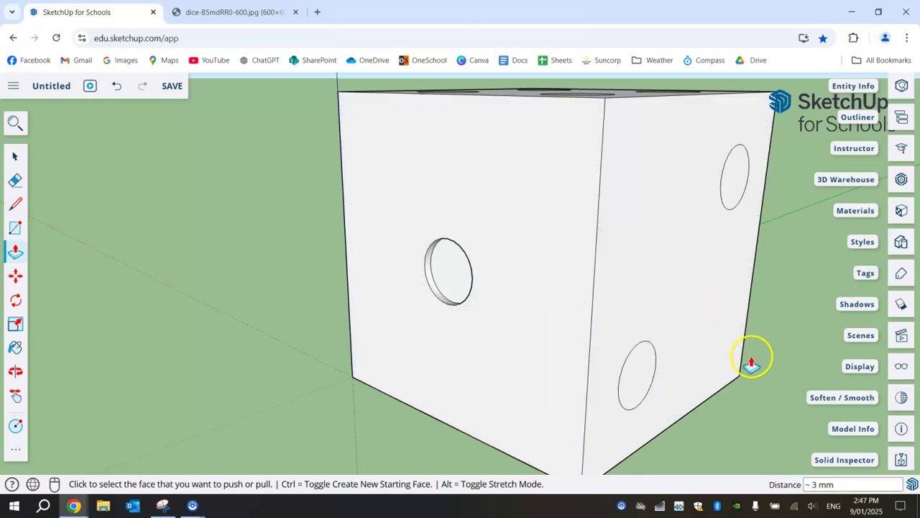
{"action": "middle_click_drag", "start_coordinate": [751, 363], "coordinate": [382, 332]}
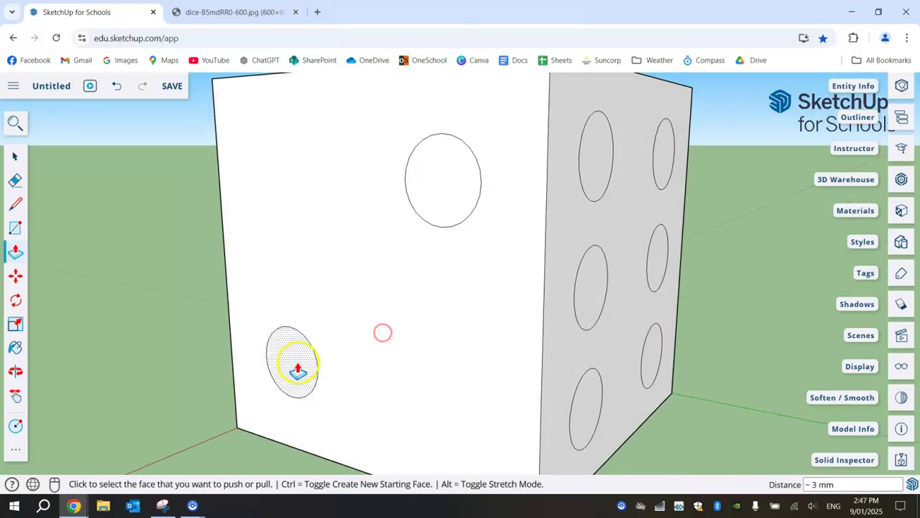
{"action": "left_click", "coordinate": [298, 370]}
{"action": "left_click", "coordinate": [309, 366]}
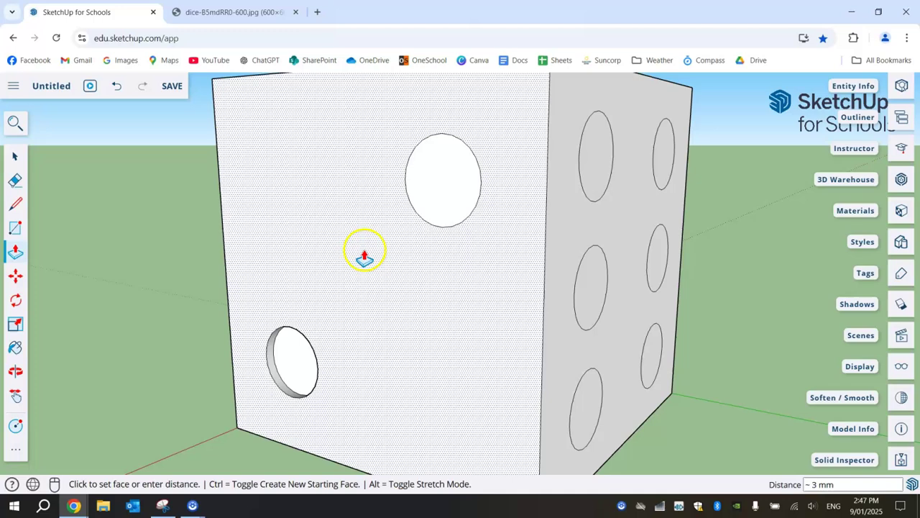
- Push the upper dot on the two-dot face about 3 mm into the cube
{"action": "left_click", "coordinate": [430, 187]}
{"action": "left_click", "coordinate": [452, 180]}
{"action": "left_click", "coordinate": [451, 188]}
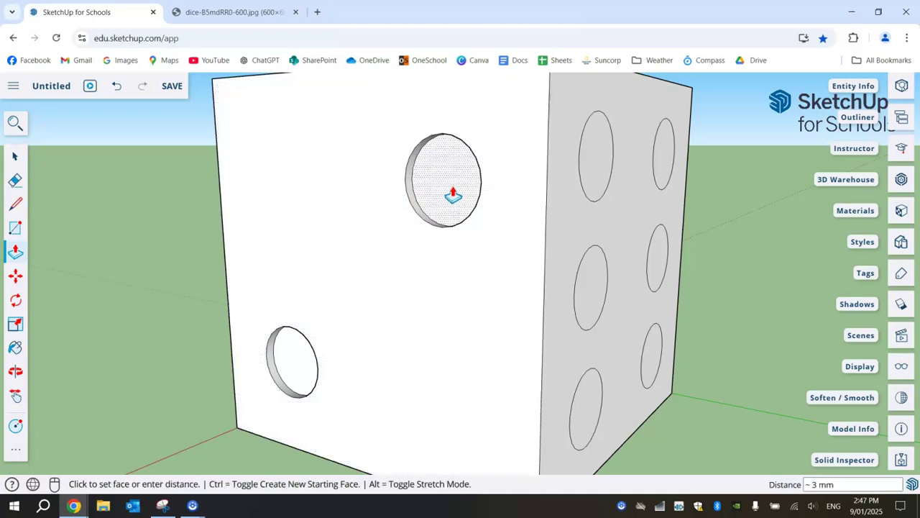
- Recess both dots in the top row of the six-dot face about 3 mm with Push/Pull
{"action": "middle_click_drag", "start_coordinate": [448, 195], "coordinate": [199, 271]}
{"action": "left_click", "coordinate": [254, 167]}
{"action": "left_click", "coordinate": [254, 167]}
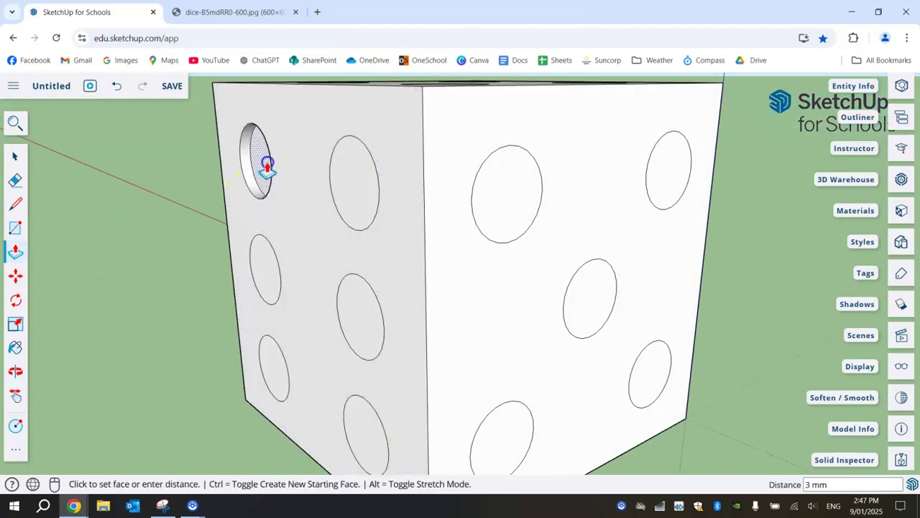
{"action": "left_click", "coordinate": [265, 170]}
{"action": "left_click", "coordinate": [335, 179]}
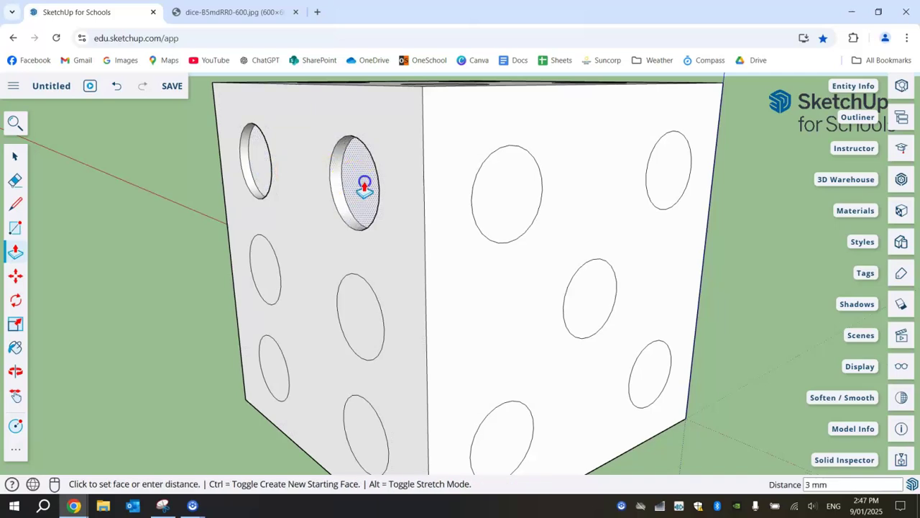
{"action": "left_click", "coordinate": [364, 189]}
{"action": "left_click", "coordinate": [363, 198]}
- Recess both dots in the middle row of the six-dot face about 3 mm into the cube
{"action": "left_click", "coordinate": [289, 259]}
{"action": "left_click", "coordinate": [277, 263]}
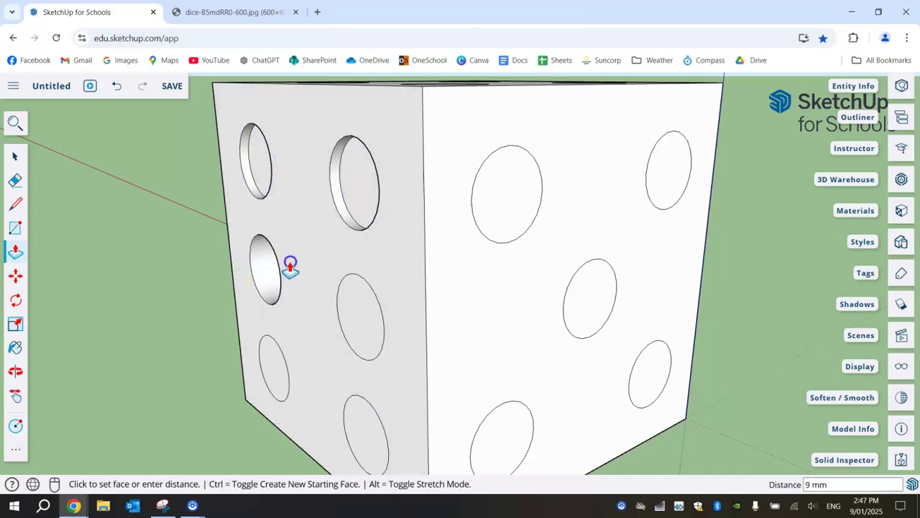
{"action": "left_click", "coordinate": [289, 265]}
{"action": "left_click", "coordinate": [289, 270]}
{"action": "left_click", "coordinate": [316, 298]}
{"action": "left_click", "coordinate": [345, 305]}
{"action": "left_click", "coordinate": [374, 298]}
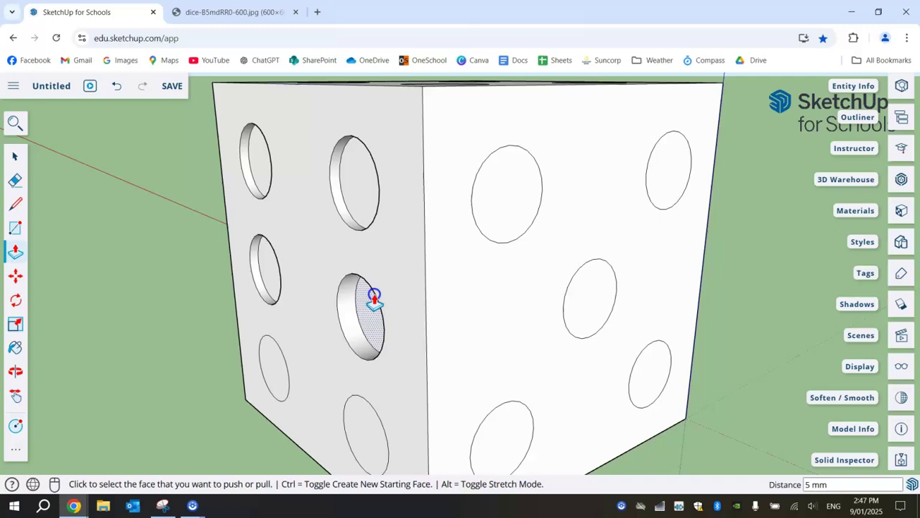
- Recess both dots in the bottom row of the six-dot face about 3 mm into the cube
{"action": "left_click", "coordinate": [358, 351]}
{"action": "left_click", "coordinate": [383, 421]}
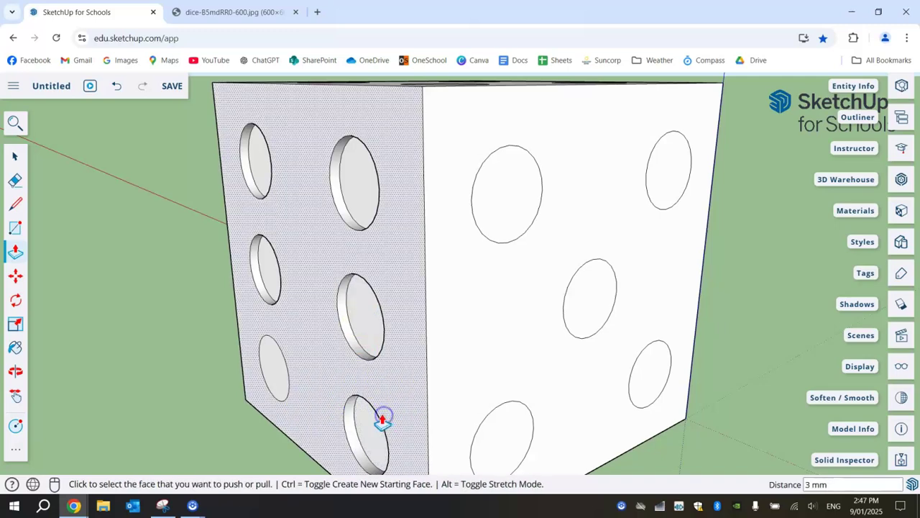
{"action": "left_click", "coordinate": [382, 423]}
{"action": "left_click", "coordinate": [289, 375]}
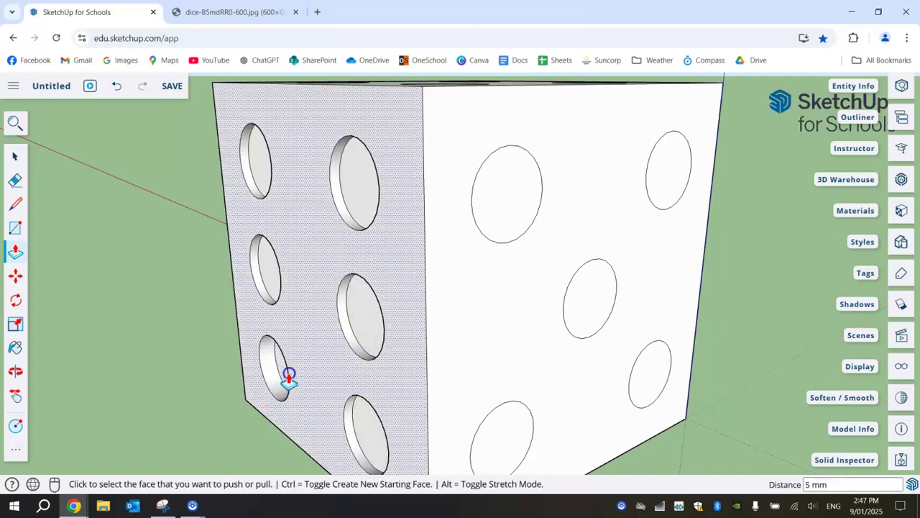
{"action": "left_click", "coordinate": [293, 382]}
- Push the two upper dots on the five-dot face about 3 mm into the cube
{"action": "middle_click_drag", "start_coordinate": [365, 394], "coordinate": [313, 174]}
{"action": "left_click", "coordinate": [328, 171]}
{"action": "left_click", "coordinate": [479, 179]}
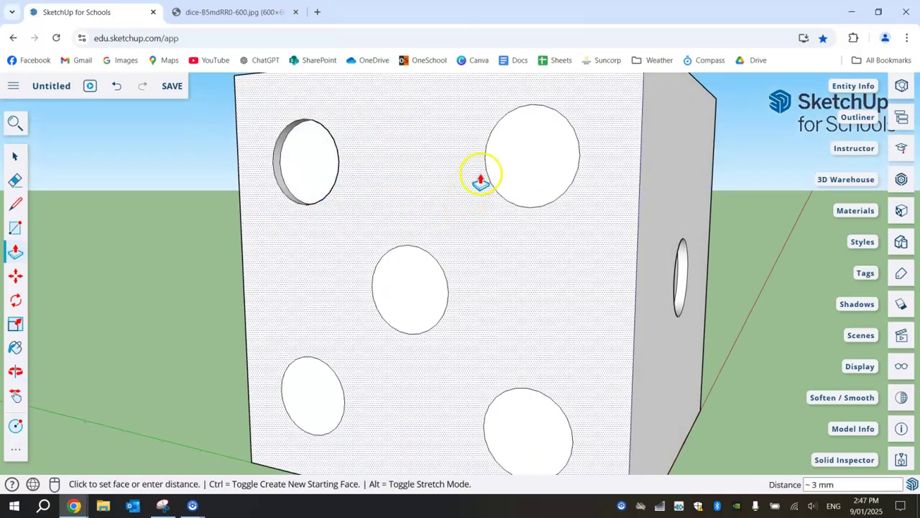
{"action": "left_click", "coordinate": [520, 164]}
- Recess the central dot on the five-dot face by 2.5 mm
{"action": "left_click", "coordinate": [413, 286]}
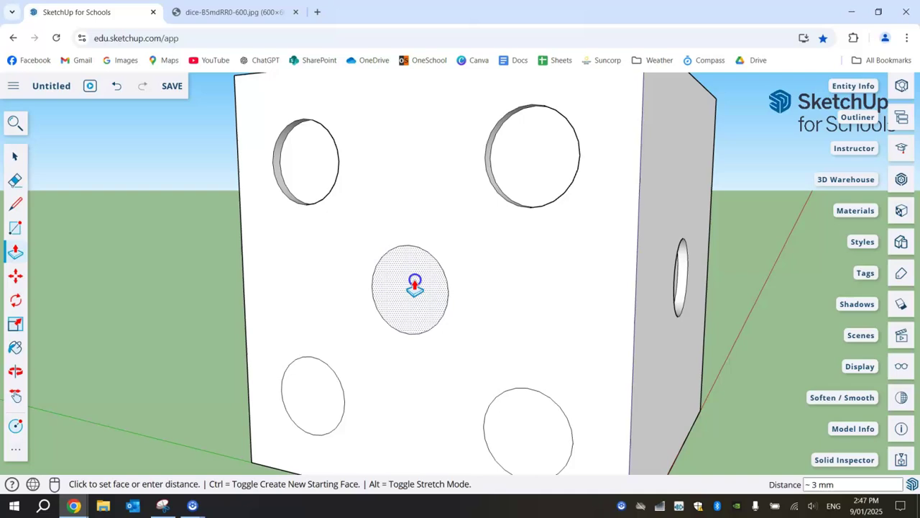
{"action": "left_click", "coordinate": [440, 277]}
{"action": "type", "text": "2.5"}
{"action": "key", "text": "Return"}
- Recess the two lower dots on the five-dot face by 2.5 mm each
{"action": "left_click", "coordinate": [287, 390]}
{"action": "left_click", "coordinate": [325, 383]}
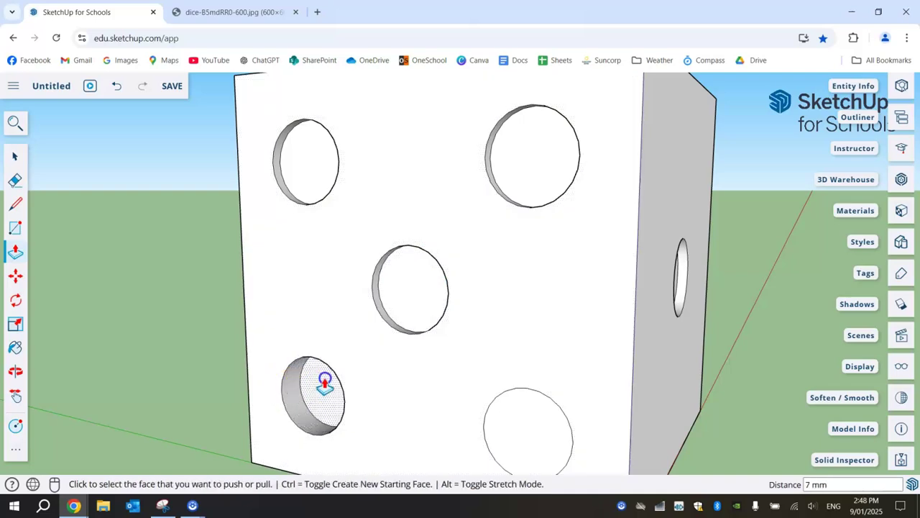
{"action": "type", "text": "2.5"}
{"action": "key", "text": "Return"}
{"action": "left_click", "coordinate": [535, 428]}
{"action": "left_click", "coordinate": [554, 424]}
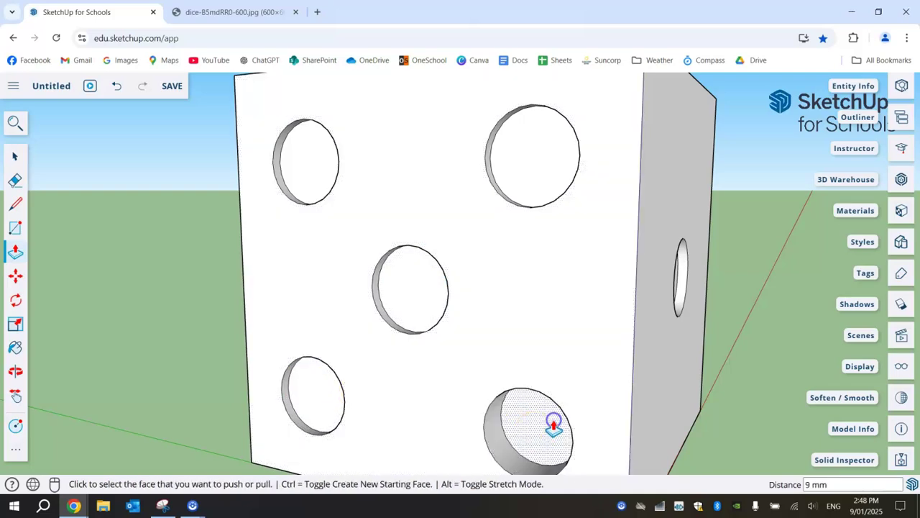
- Recess the first corner dot on the three-dot underside about 3 mm into the cube
{"action": "middle_click_drag", "start_coordinate": [553, 430], "coordinate": [637, 231]}
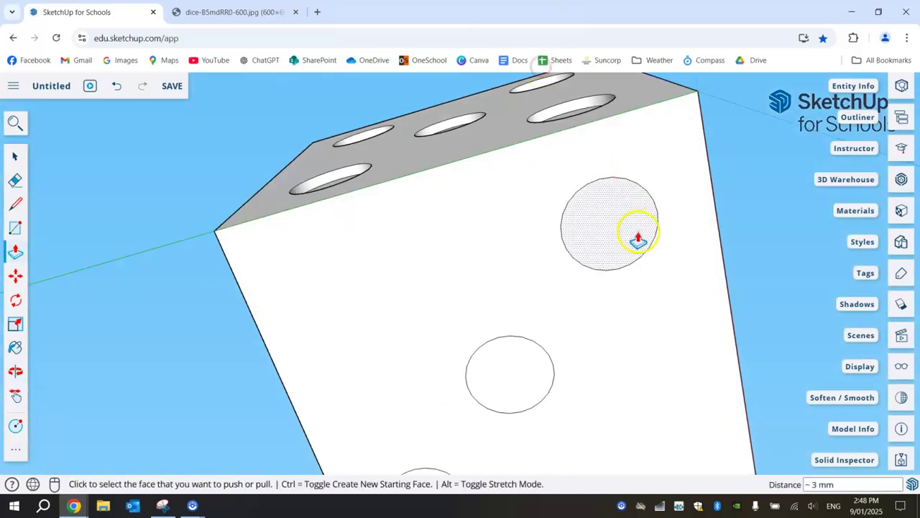
{"action": "left_click", "coordinate": [637, 229]}
{"action": "left_click", "coordinate": [637, 214]}
{"action": "left_click", "coordinate": [633, 216]}
{"action": "middle_click_drag", "start_coordinate": [729, 277], "coordinate": [500, 272]}
{"action": "left_click", "coordinate": [503, 257]}
- Recess the central dot and the remaining corner dot on the three-dot underside about 3 mm into the cube
{"action": "middle_click_drag", "start_coordinate": [360, 298], "coordinate": [616, 153]}
{"action": "left_click", "coordinate": [481, 136]}
{"action": "left_click", "coordinate": [483, 144]}
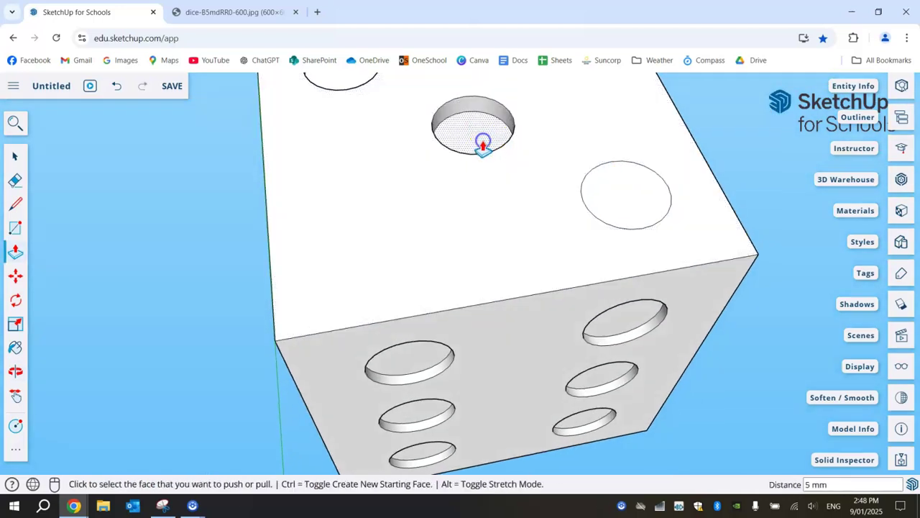
{"action": "left_click", "coordinate": [588, 183]}
{"action": "left_click", "coordinate": [618, 206]}
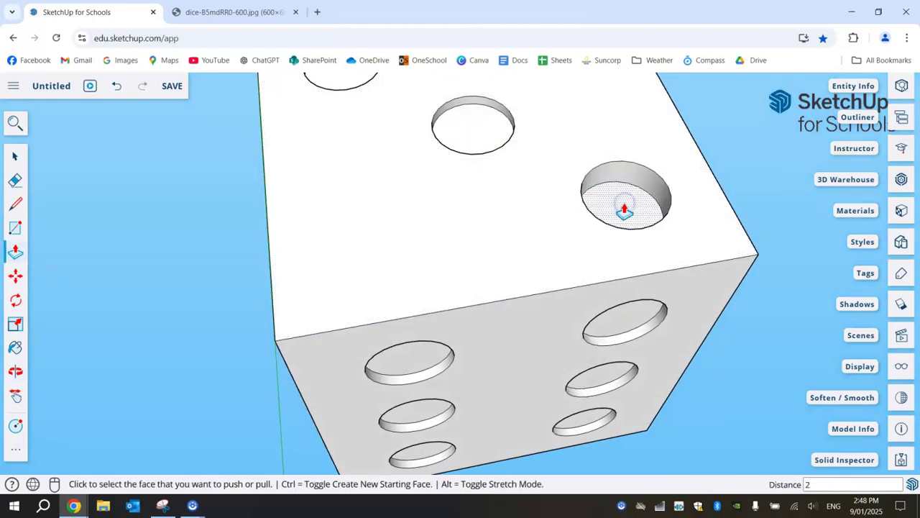
{"action": "left_click", "coordinate": [622, 210]}
{"action": "left_click", "coordinate": [622, 211]}
{"action": "left_click", "coordinate": [536, 310]}
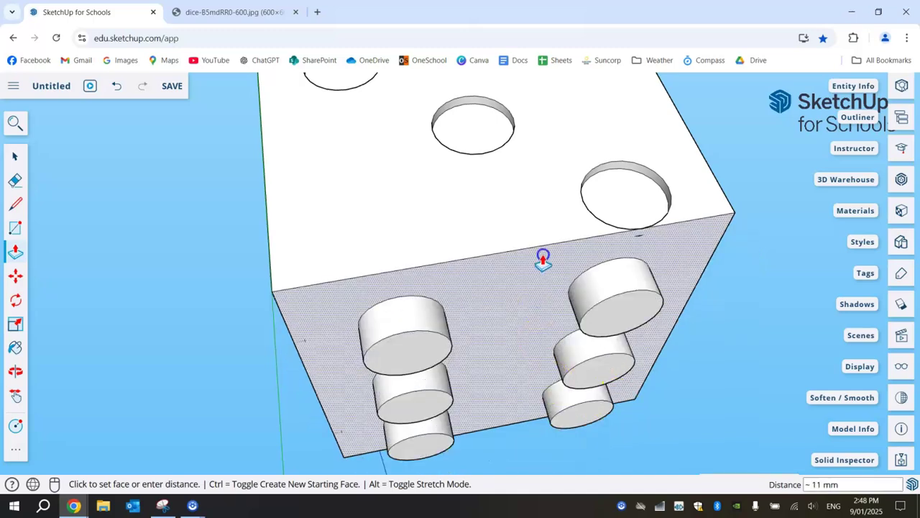
{"action": "left_click", "coordinate": [581, 346]}
{"action": "middle_click_drag", "start_coordinate": [581, 345], "coordinate": [423, 249]}
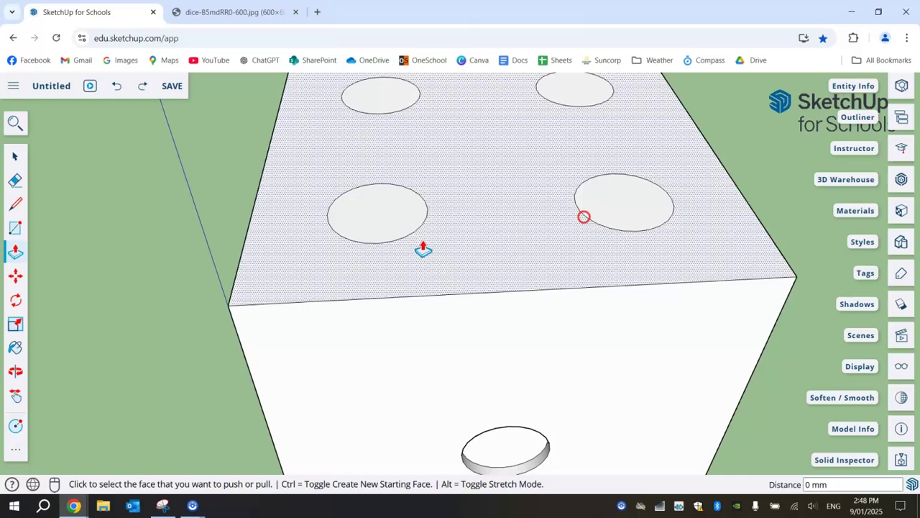
- Push the two dots nearest the one-dot side on the four-dot face about 3 mm into the cube
{"action": "left_click", "coordinate": [377, 216]}
{"action": "left_click", "coordinate": [385, 245]}
{"action": "left_click", "coordinate": [651, 211]}
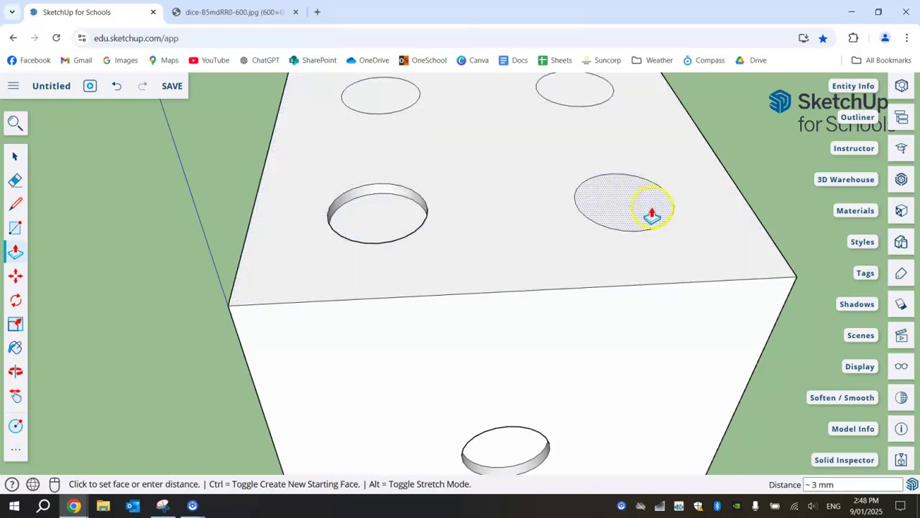
{"action": "left_click", "coordinate": [641, 232]}
- Recess the two far dots on the four-dot face by 2.5 mm with Push/Pull
{"action": "left_click", "coordinate": [636, 160]}
{"action": "middle_click_drag", "start_coordinate": [636, 160], "coordinate": [577, 103]}
{"action": "left_click", "coordinate": [576, 106]}
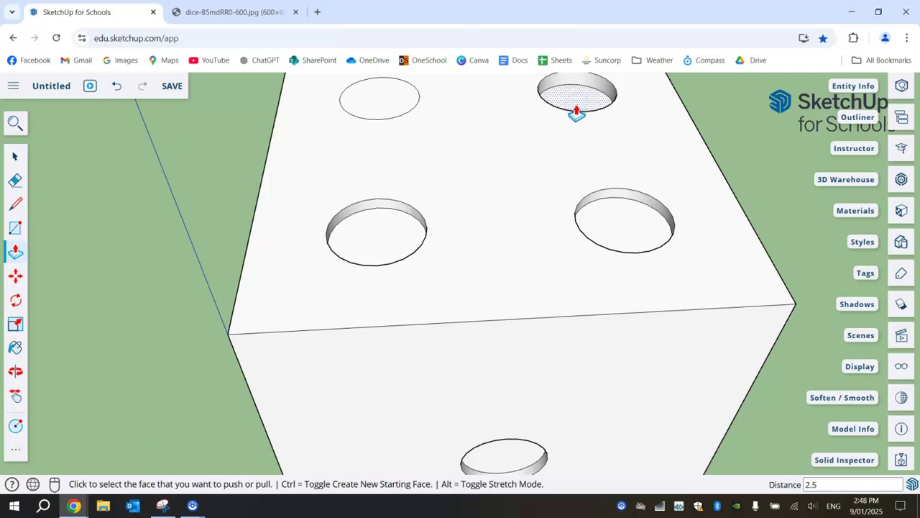
{"action": "left_click", "coordinate": [390, 93]}
{"action": "left_click", "coordinate": [392, 115]}
{"action": "left_click_drag", "start_coordinate": [398, 133], "coordinate": [447, 150]}
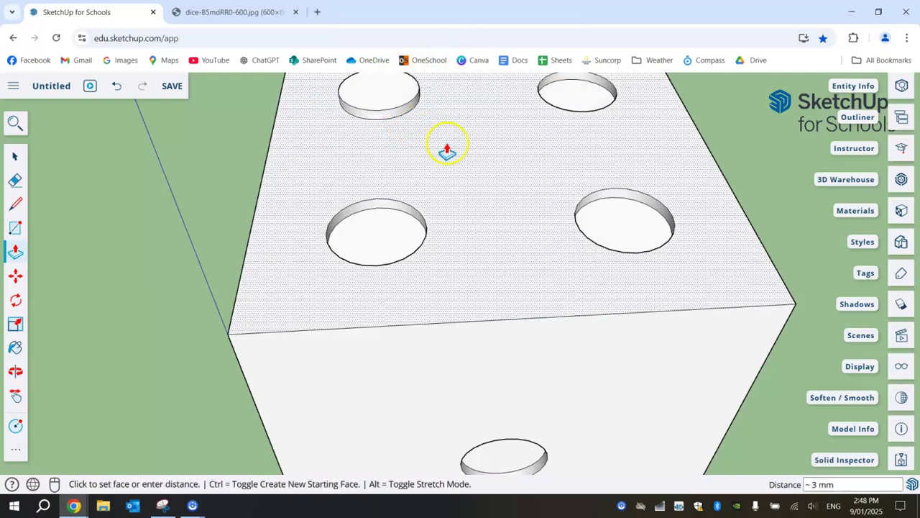
{"action": "left_click", "coordinate": [397, 118]}
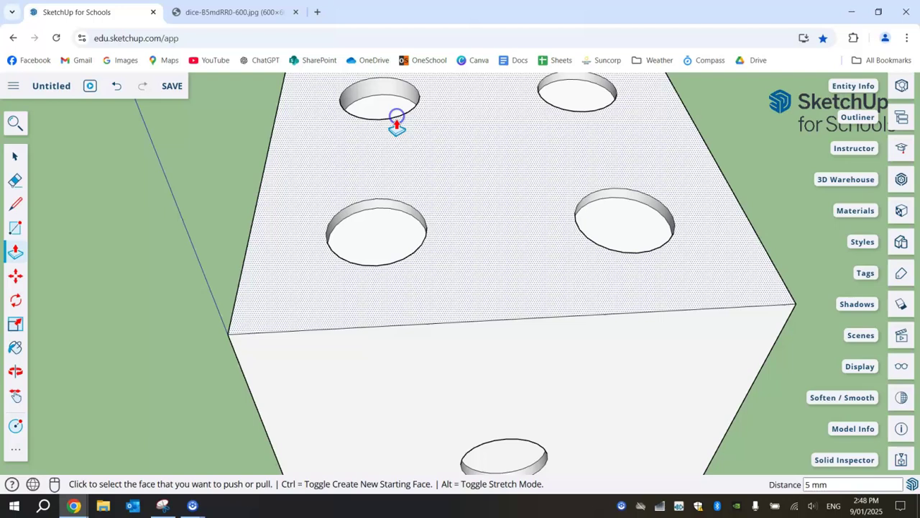
{"action": "left_click", "coordinate": [397, 127]}
{"action": "left_click", "coordinate": [481, 194]}
- Choose black from the Colors material collection for the Paint tool
{"action": "scroll", "coordinate": [493, 227], "scroll_direction": "down", "scroll_amount": 6}
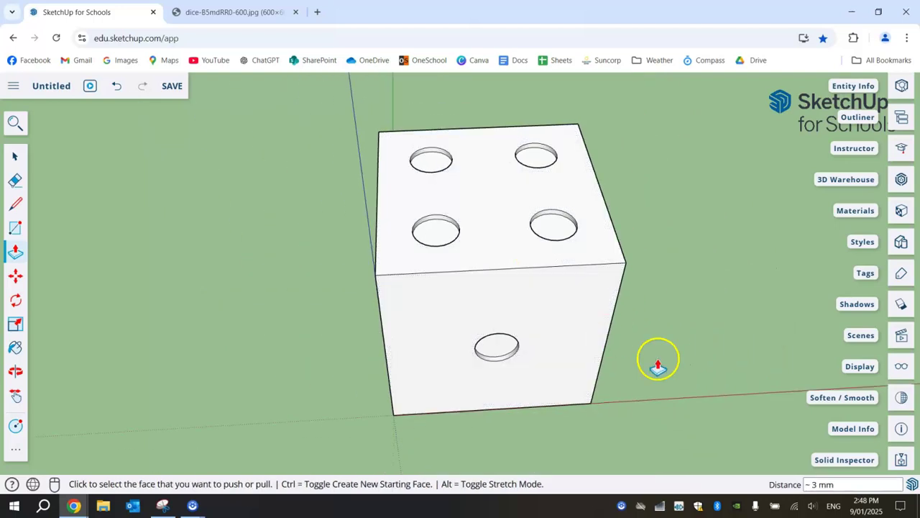
{"action": "middle_click_drag", "start_coordinate": [657, 364], "coordinate": [417, 431]}
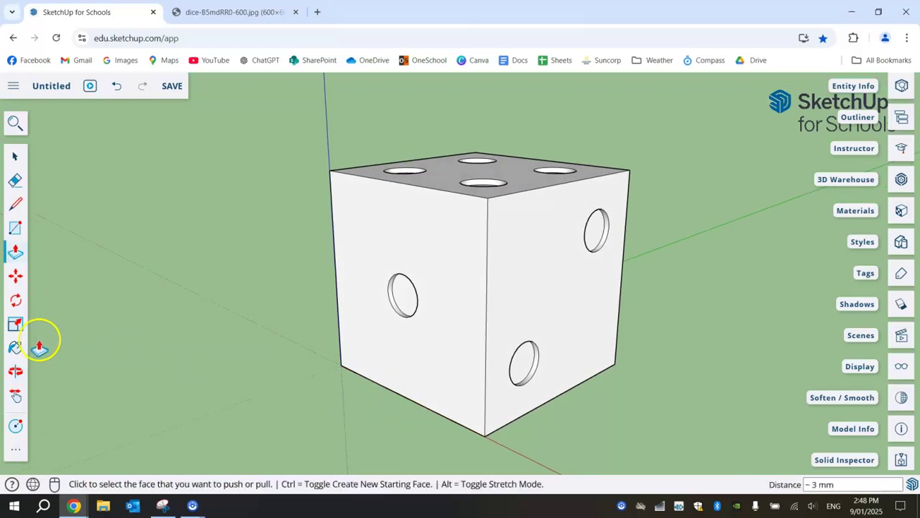
{"action": "left_click", "coordinate": [17, 348]}
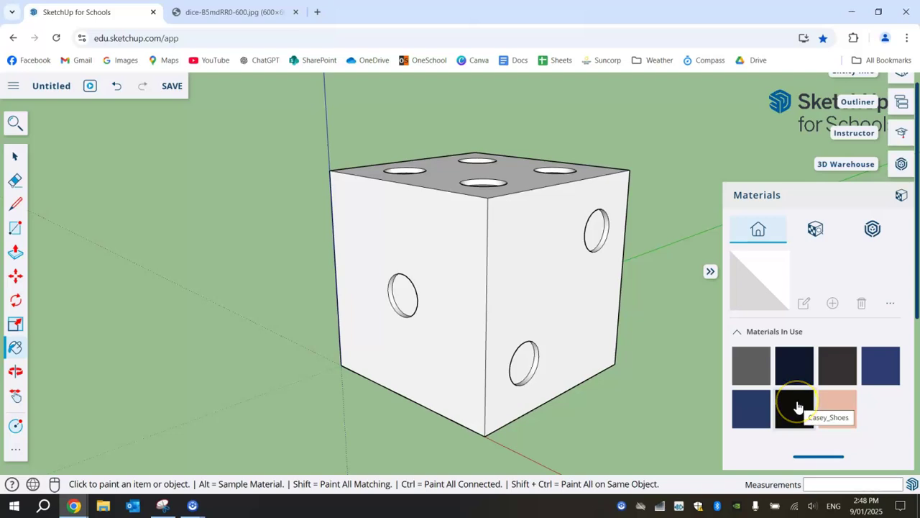
{"action": "left_click", "coordinate": [816, 228]}
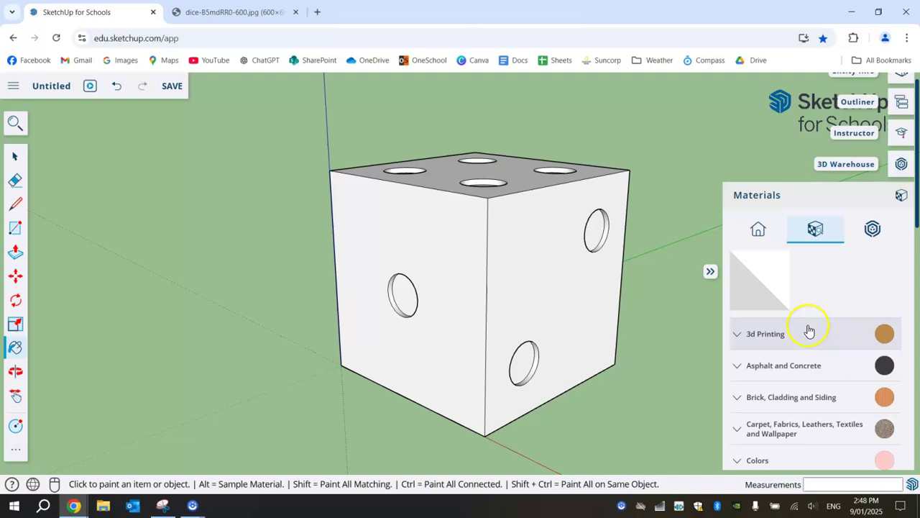
{"action": "scroll", "coordinate": [801, 329], "scroll_direction": "down", "scroll_amount": 3}
{"action": "left_click", "coordinate": [737, 280]}
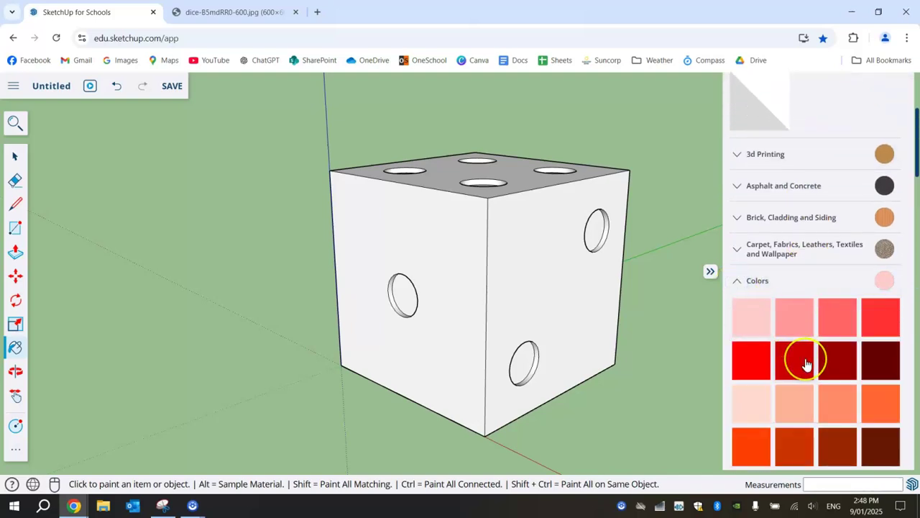
{"action": "scroll", "coordinate": [806, 364], "scroll_direction": "down", "scroll_amount": 12}
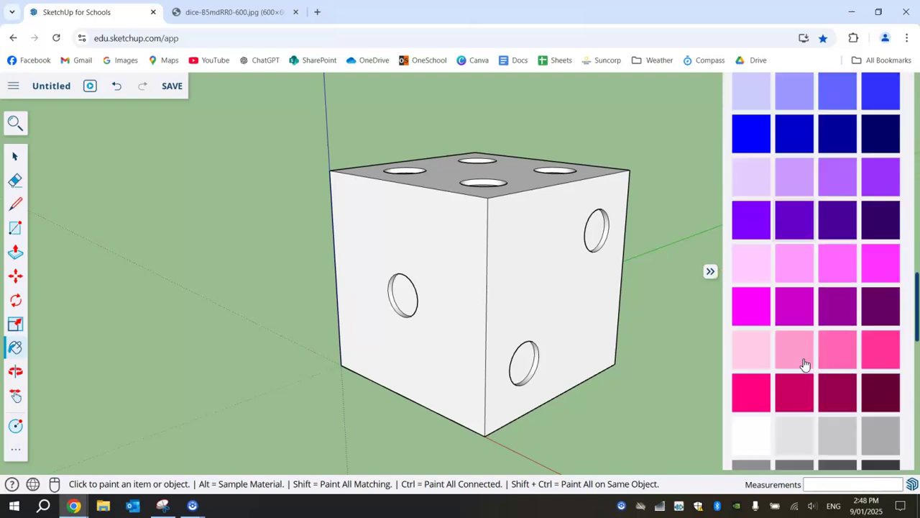
{"action": "left_click", "coordinate": [790, 235]}
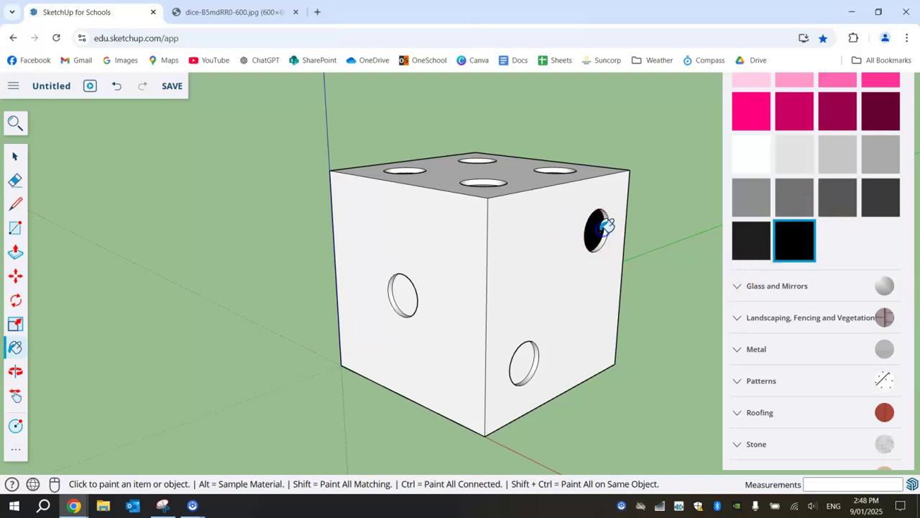
- Paint the recessed dots on the two-dot, one-dot and four-dot faces black
{"action": "left_click", "coordinate": [532, 349]}
{"action": "left_click", "coordinate": [407, 295]}
{"action": "middle_click_drag", "start_coordinate": [471, 368], "coordinate": [499, 263]}
{"action": "left_click", "coordinate": [495, 262]}
{"action": "left_click", "coordinate": [407, 201]}
{"action": "left_click", "coordinate": [500, 161]}
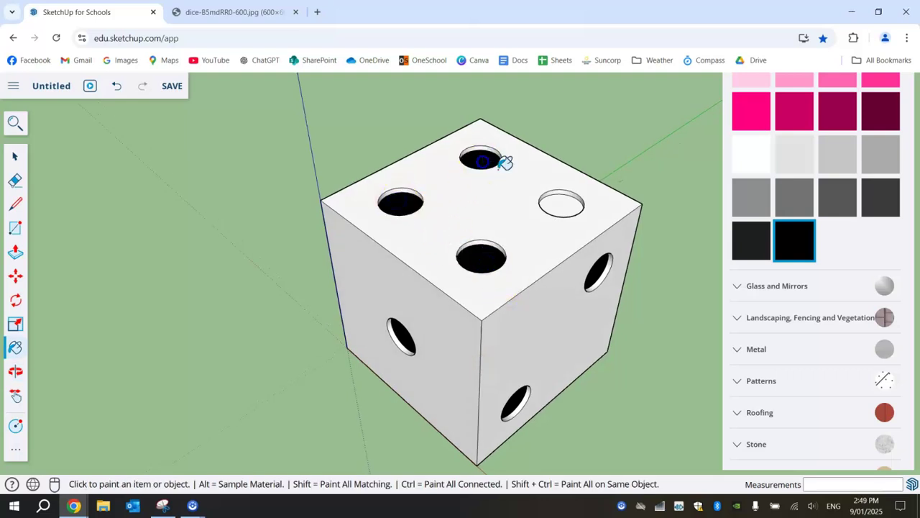
{"action": "left_click", "coordinate": [564, 201]}
- Paint all six recessed dots on the six-dot face black
{"action": "mouse_move", "coordinate": [565, 202]}
{"action": "middle_mouse_down"}
{"action": "mouse_move", "coordinate": [581, 302]}
{"action": "mouse_move", "coordinate": [279, 208]}
{"action": "mouse_move", "coordinate": [568, 316]}
{"action": "mouse_move", "coordinate": [459, 240]}
{"action": "middle_mouse_up"}
{"action": "left_click", "coordinate": [459, 240]}
{"action": "left_click", "coordinate": [455, 320]}
{"action": "left_click", "coordinate": [454, 388]}
{"action": "left_click", "coordinate": [554, 368]}
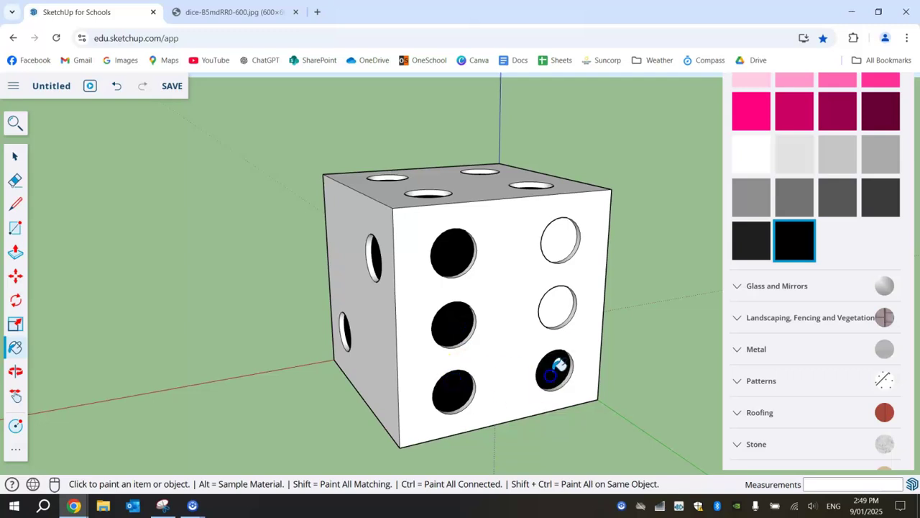
{"action": "left_click", "coordinate": [558, 306]}
{"action": "left_click", "coordinate": [570, 240]}
- Paint all five recessed dots on the five-dot face black
{"action": "middle_click_drag", "start_coordinate": [571, 239], "coordinate": [393, 238]}
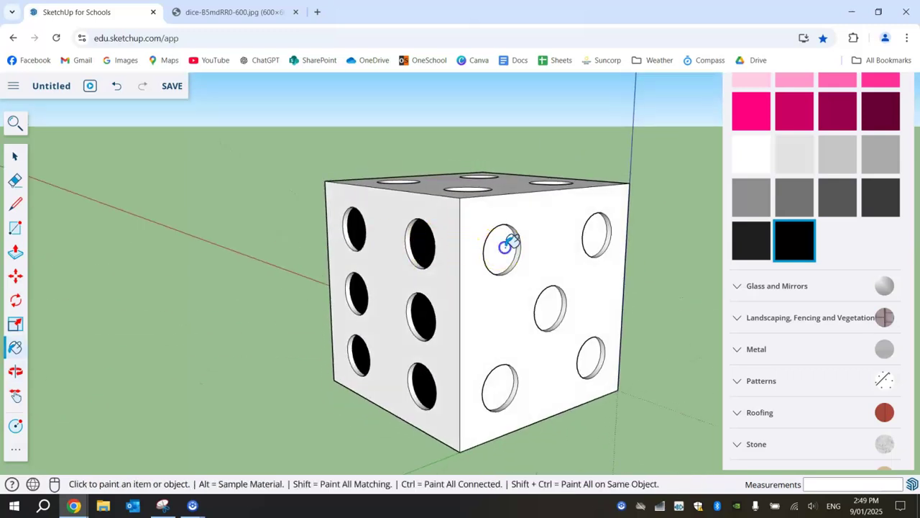
{"action": "left_click", "coordinate": [506, 244]}
{"action": "left_click", "coordinate": [550, 308]}
{"action": "left_click", "coordinate": [596, 237]}
{"action": "left_click", "coordinate": [591, 356]}
{"action": "left_click", "coordinate": [502, 386]}
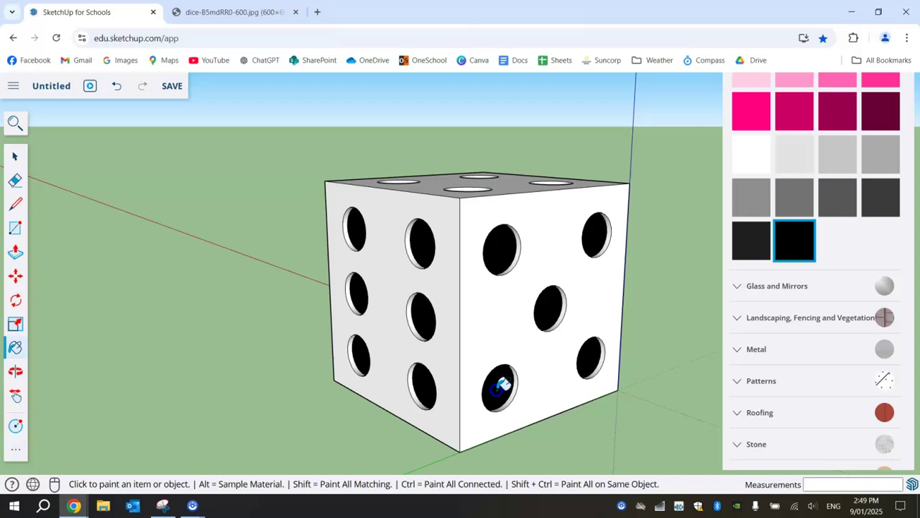
- Paint the three recessed dots on the underside black
{"action": "mouse_move", "coordinate": [501, 386]}
{"action": "middle_mouse_down"}
{"action": "mouse_move", "coordinate": [577, 160]}
{"action": "mouse_move", "coordinate": [465, 376]}
{"action": "middle_mouse_up"}
{"action": "left_click", "coordinate": [394, 390]}
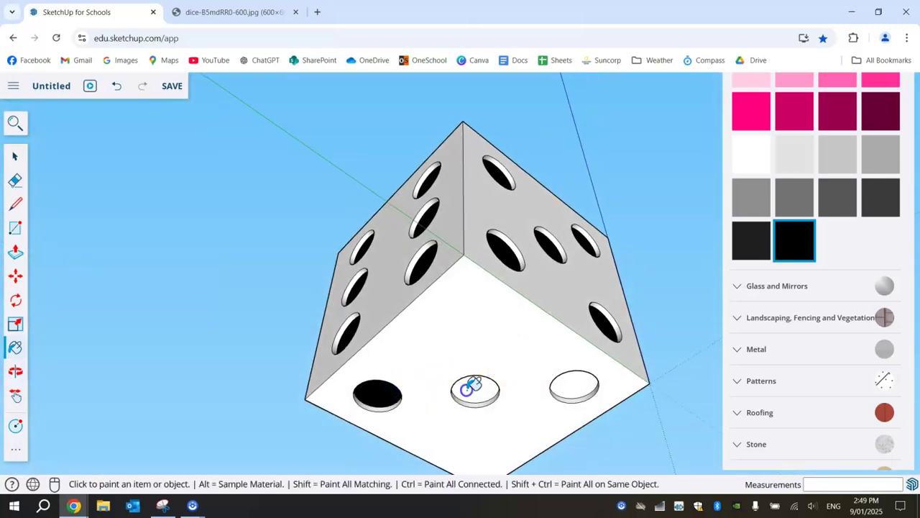
{"action": "left_click", "coordinate": [471, 386]}
{"action": "left_click", "coordinate": [575, 385]}
- Check the painted dots from several sides of the dice and close the materials library
{"action": "mouse_move", "coordinate": [575, 384]}
{"action": "middle_mouse_down"}
{"action": "mouse_move", "coordinate": [421, 287]}
{"action": "mouse_move", "coordinate": [232, 376]}
{"action": "mouse_move", "coordinate": [239, 407]}
{"action": "middle_mouse_up"}
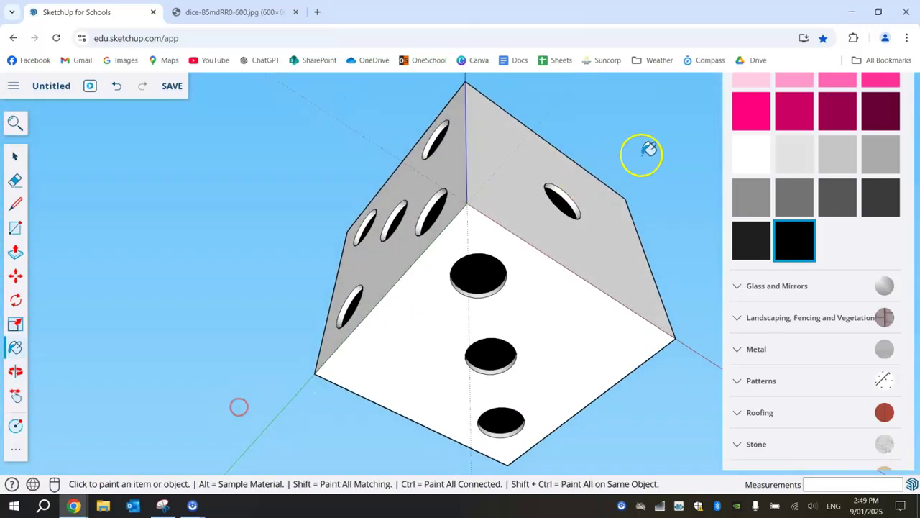
{"action": "middle_click_drag", "start_coordinate": [642, 153], "coordinate": [509, 398]}
{"action": "left_click", "coordinate": [713, 263]}
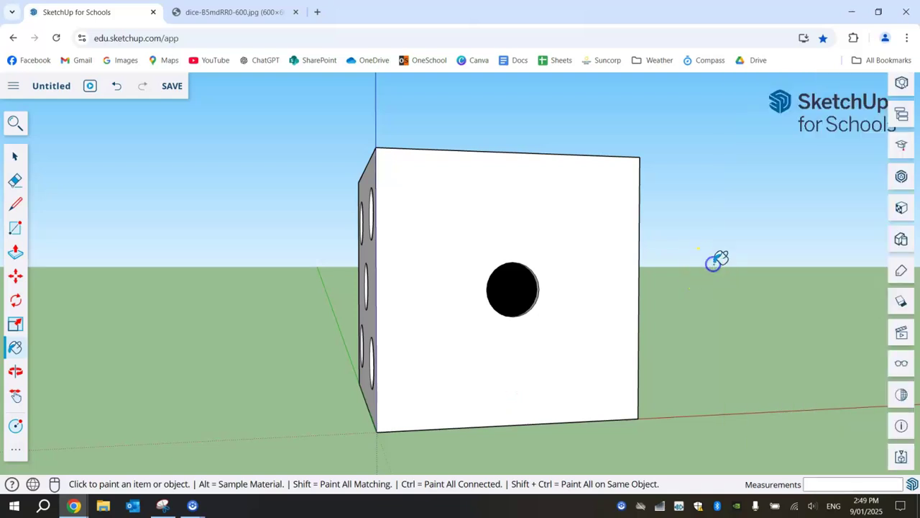
{"action": "middle_click_drag", "start_coordinate": [726, 185], "coordinate": [787, 343]}
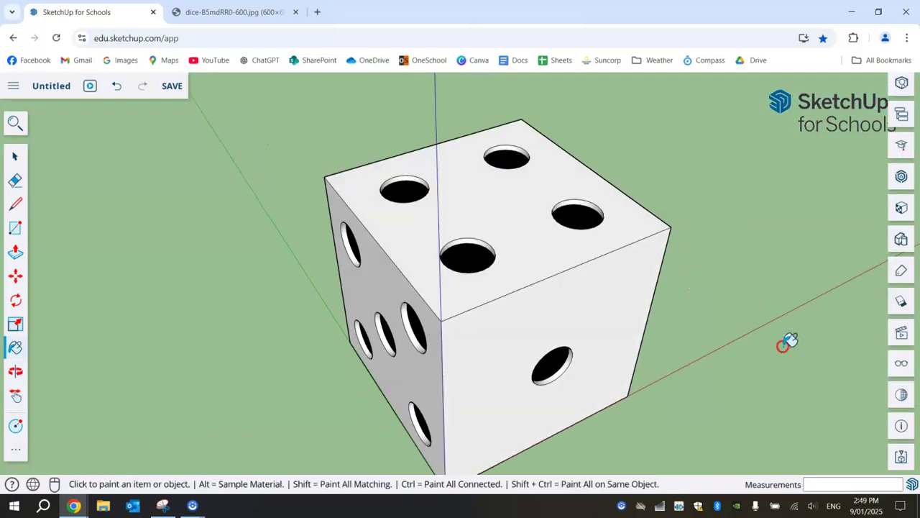
- With Tape Measure, place guide points 5 mm from the four-dot face's corner between the six-dot and five-dot faces, along both adjoining edges
{"action": "middle_click_drag", "start_coordinate": [305, 194], "coordinate": [701, 265]}
{"action": "mouse_move", "coordinate": [701, 265]}
{"action": "left_mouse_down"}
{"action": "mouse_move", "coordinate": [820, 228]}
{"action": "mouse_move", "coordinate": [714, 275]}
{"action": "mouse_move", "coordinate": [421, 243]}
{"action": "mouse_move", "coordinate": [469, 307]}
{"action": "mouse_move", "coordinate": [721, 265]}
{"action": "left_mouse_up"}
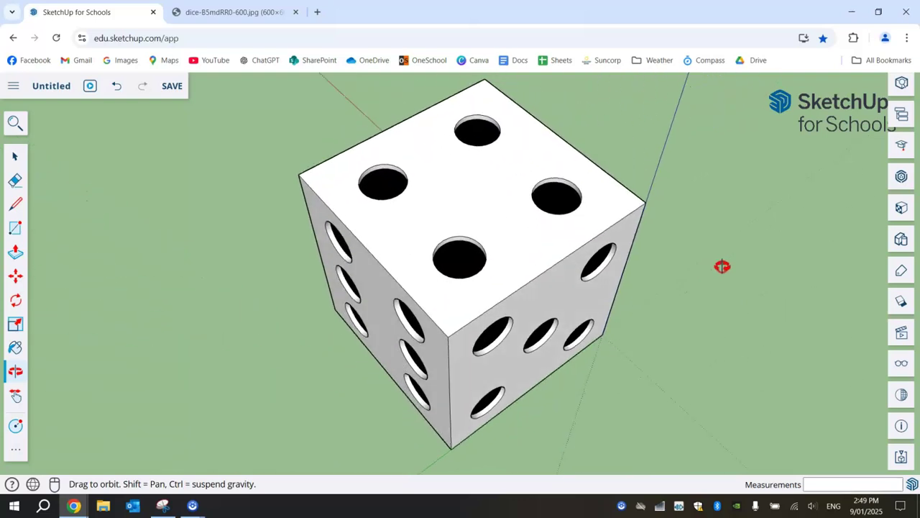
{"action": "key", "text": "b"}
{"action": "left_click", "coordinate": [460, 260]}
{"action": "scroll", "coordinate": [458, 310], "scroll_direction": "up", "scroll_amount": 5}
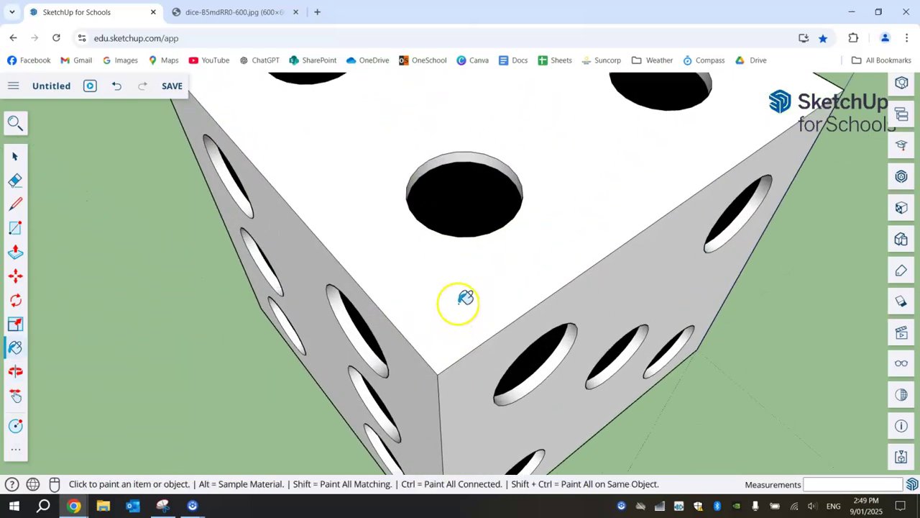
{"action": "left_click", "coordinate": [7, 452]}
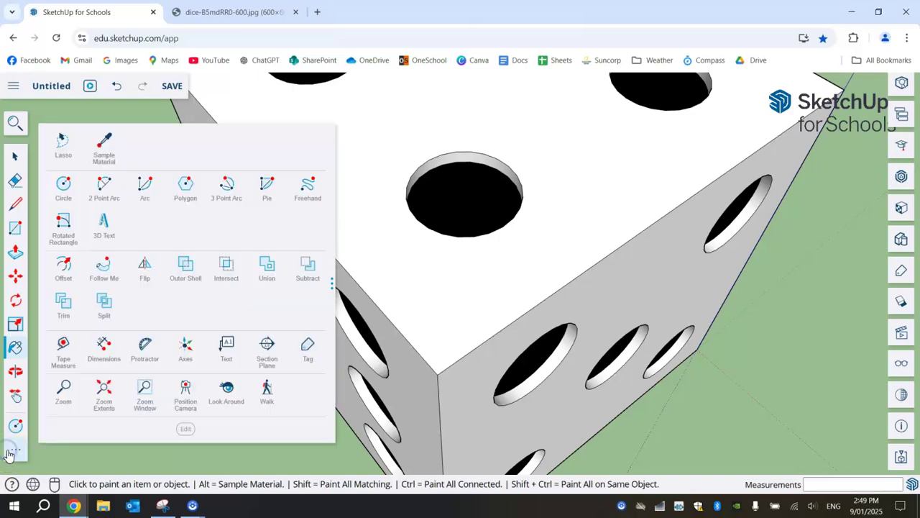
{"action": "left_click", "coordinate": [64, 348]}
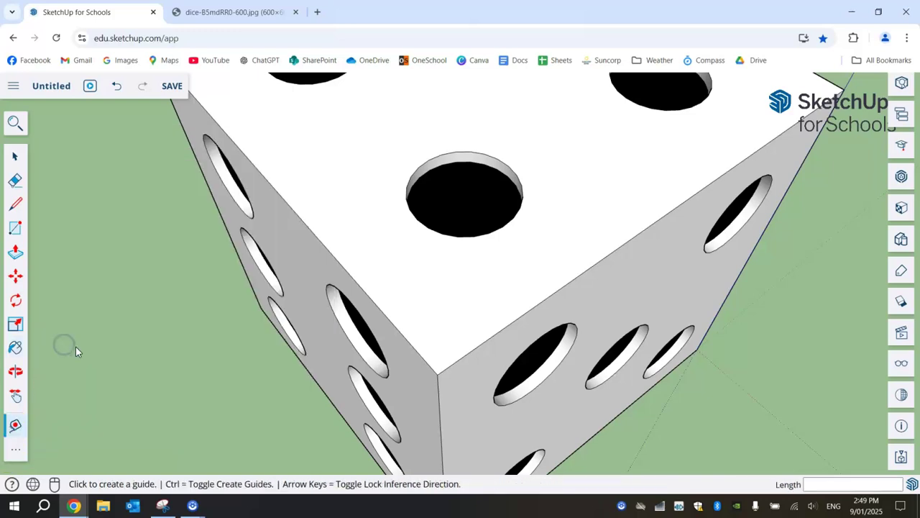
{"action": "left_click", "coordinate": [439, 372]}
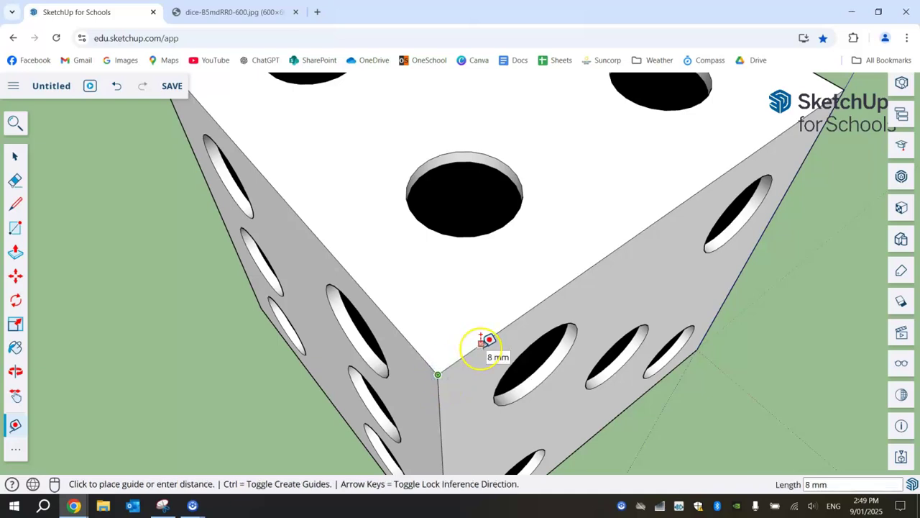
{"action": "key", "text": "Return"}
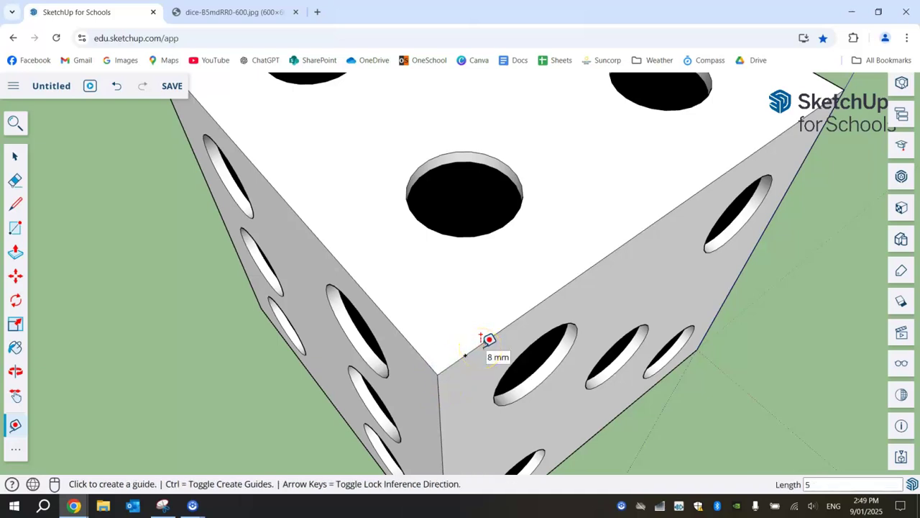
{"action": "left_click", "coordinate": [438, 372]}
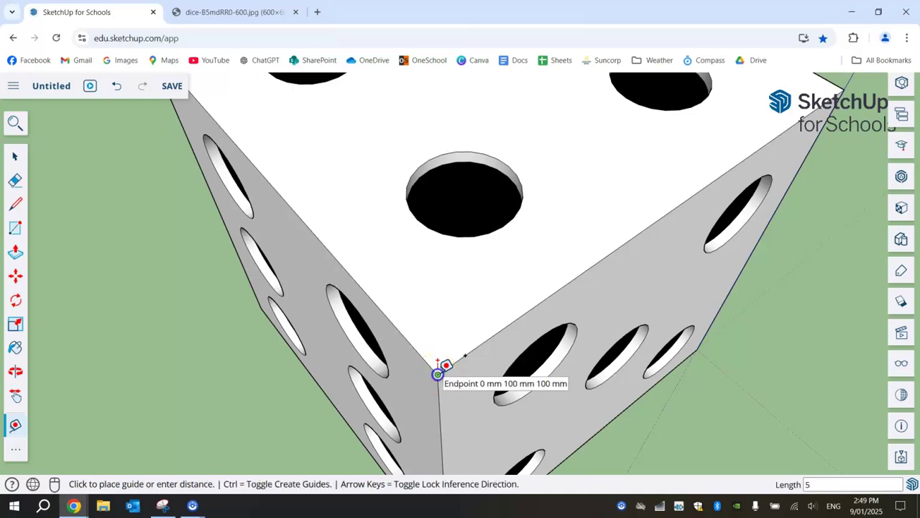
{"action": "left_click", "coordinate": [408, 341]}
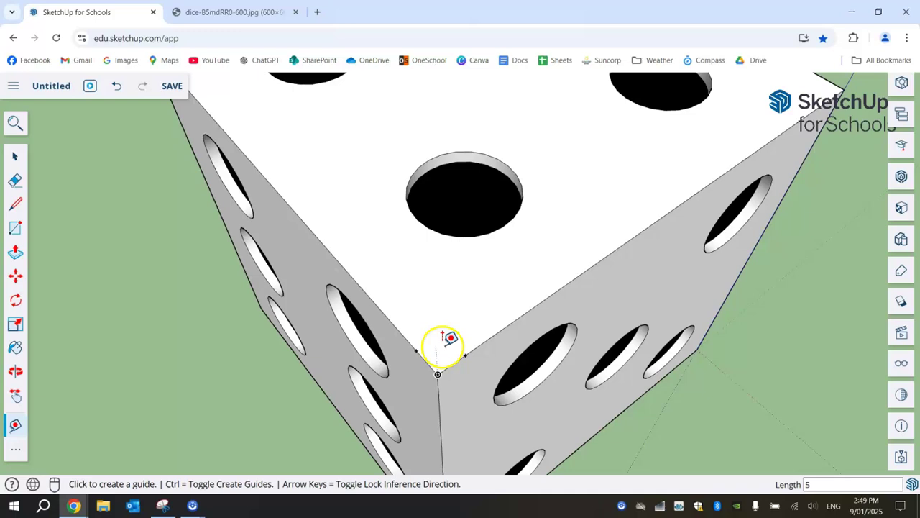
{"action": "left_click", "coordinate": [465, 354]}
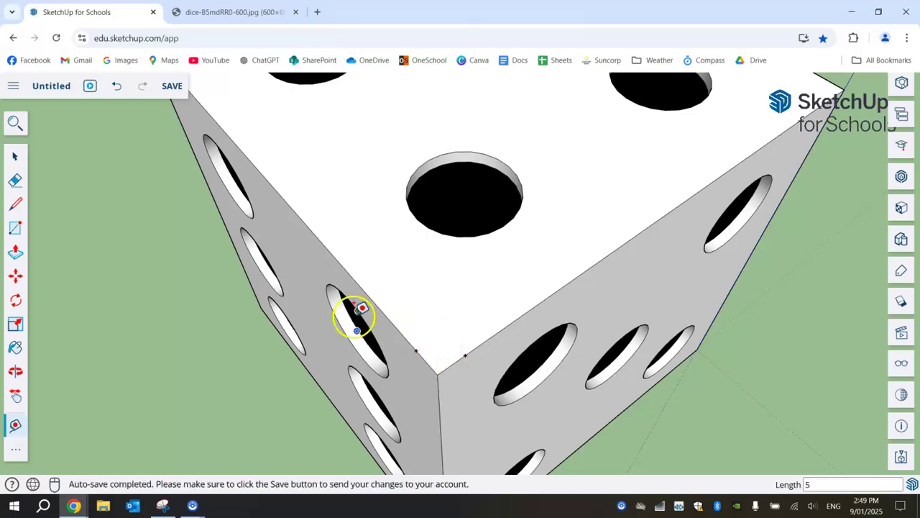
- Draw a 2 Point Arc between the two guide points, bulging about 1 mm toward the corner
{"action": "left_click", "coordinate": [12, 450]}
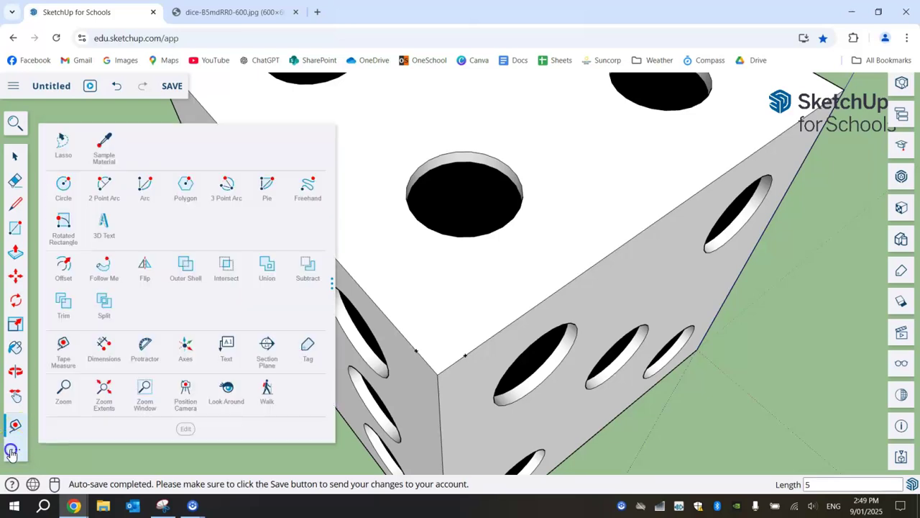
{"action": "left_click", "coordinate": [103, 188]}
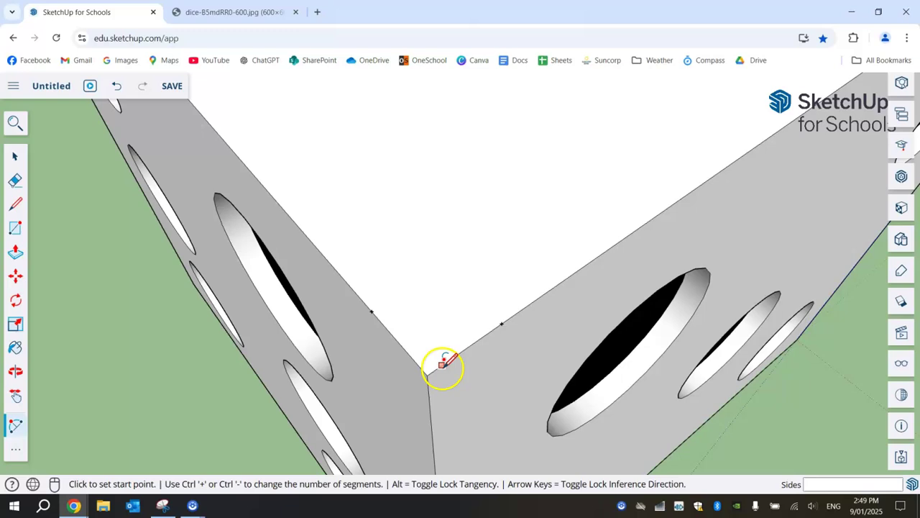
{"action": "mouse_move", "coordinate": [443, 363]}
{"action": "middle_mouse_down"}
{"action": "mouse_move", "coordinate": [438, 372]}
{"action": "mouse_move", "coordinate": [456, 365]}
{"action": "middle_mouse_up"}
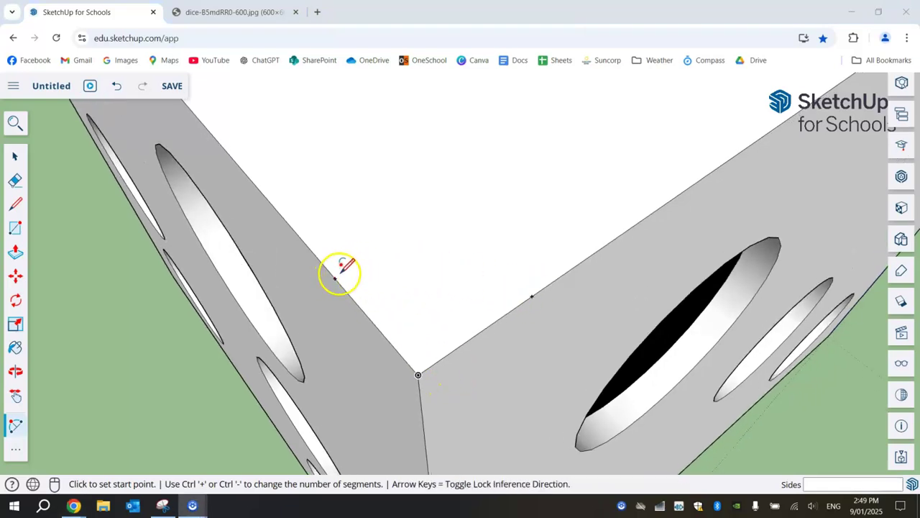
{"action": "left_click", "coordinate": [335, 277]}
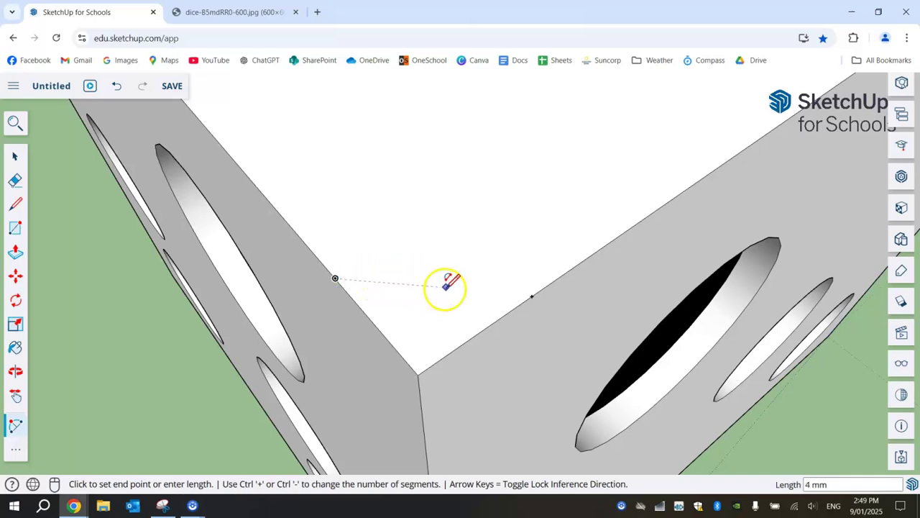
{"action": "left_click", "coordinate": [532, 295]}
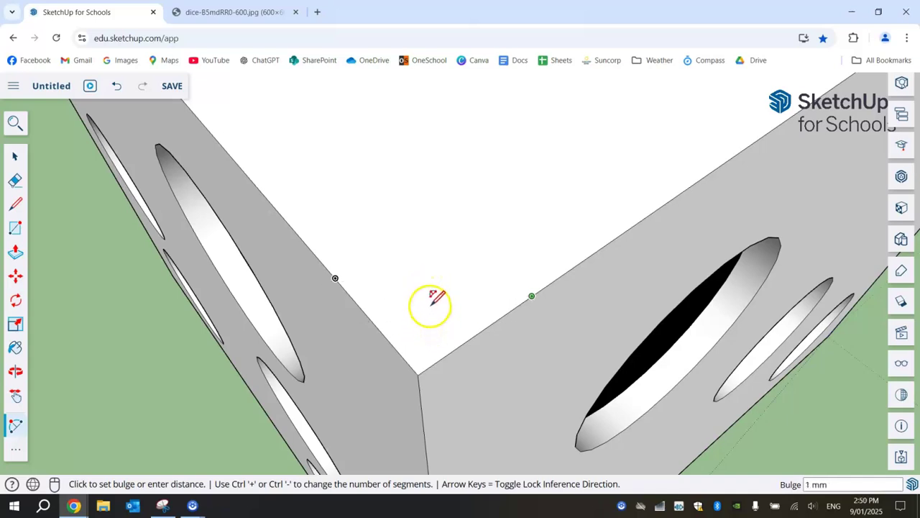
{"action": "middle_click_drag", "start_coordinate": [441, 291], "coordinate": [355, 283]}
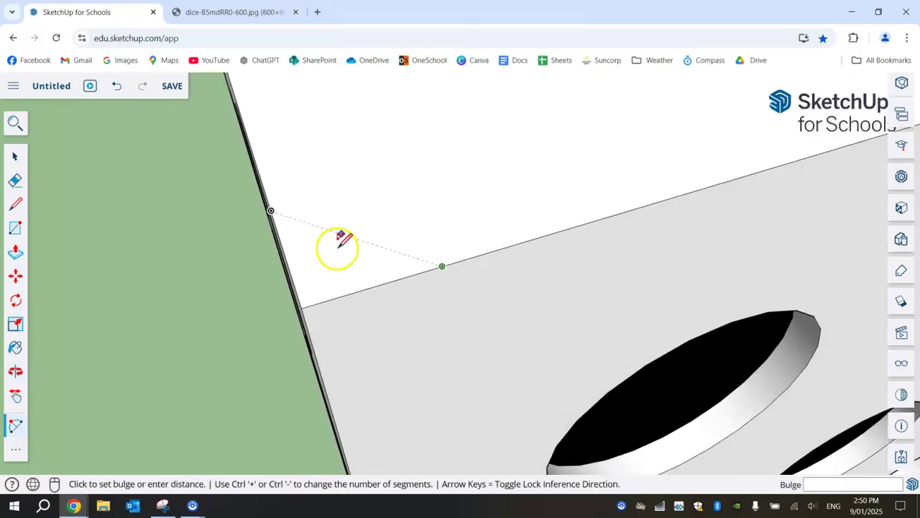
{"action": "left_click", "coordinate": [338, 255]}
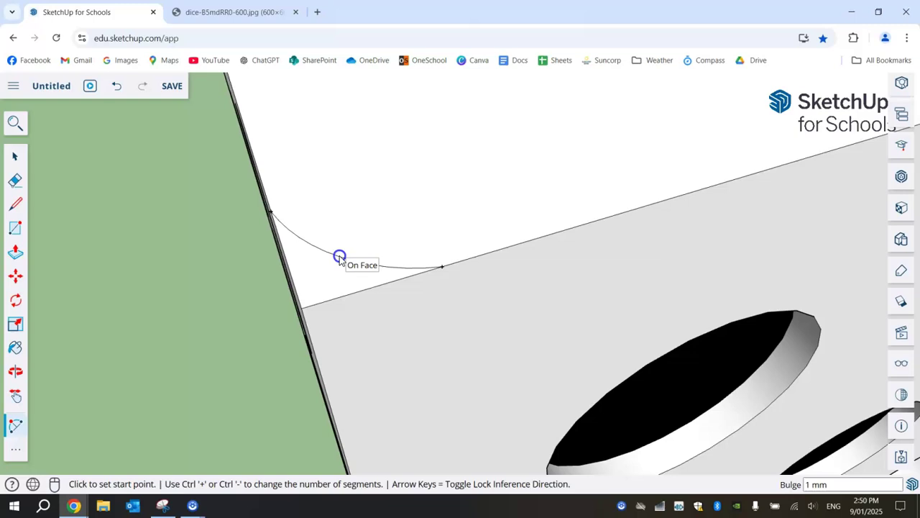
- Push the small corner piece outside the arc down 100 mm through the full height of the dice
{"action": "middle_click_drag", "start_coordinate": [501, 267], "coordinate": [340, 220]}
{"action": "scroll", "coordinate": [299, 273], "scroll_direction": "down", "scroll_amount": 5}
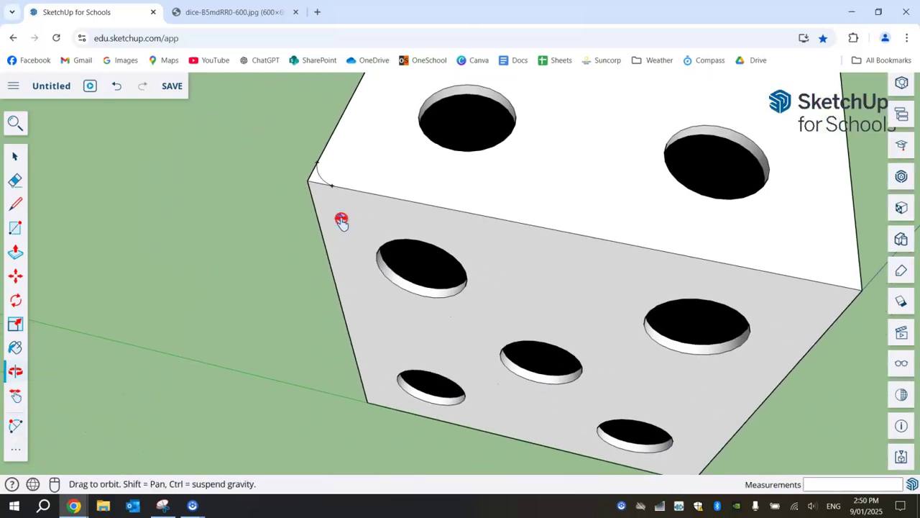
{"action": "scroll", "coordinate": [209, 266], "scroll_direction": "down", "scroll_amount": 2}
{"action": "middle_click_drag", "start_coordinate": [225, 245], "coordinate": [290, 210]}
{"action": "left_click", "coordinate": [15, 253]}
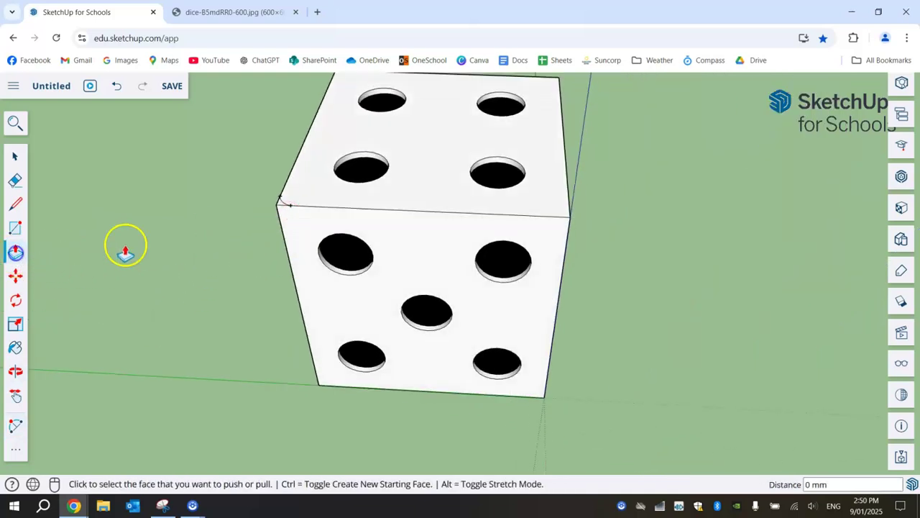
{"action": "left_click", "coordinate": [280, 208]}
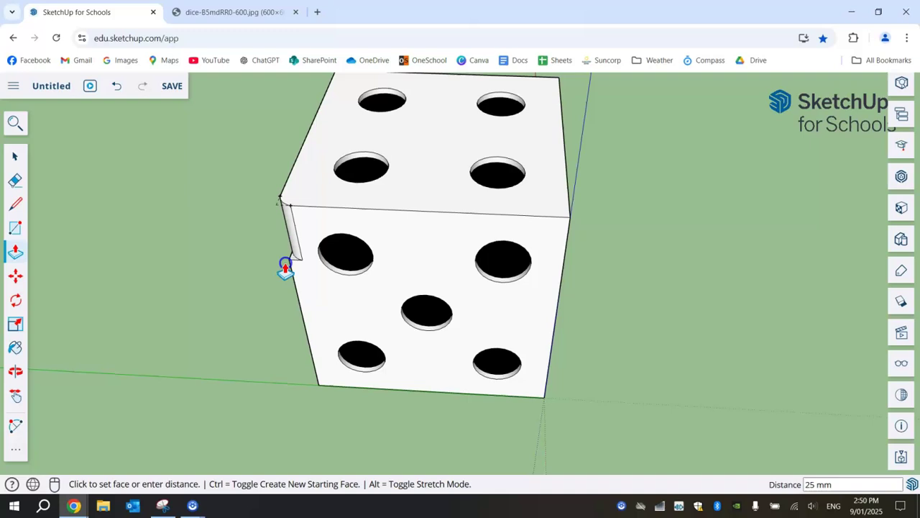
{"action": "left_click", "coordinate": [323, 419]}
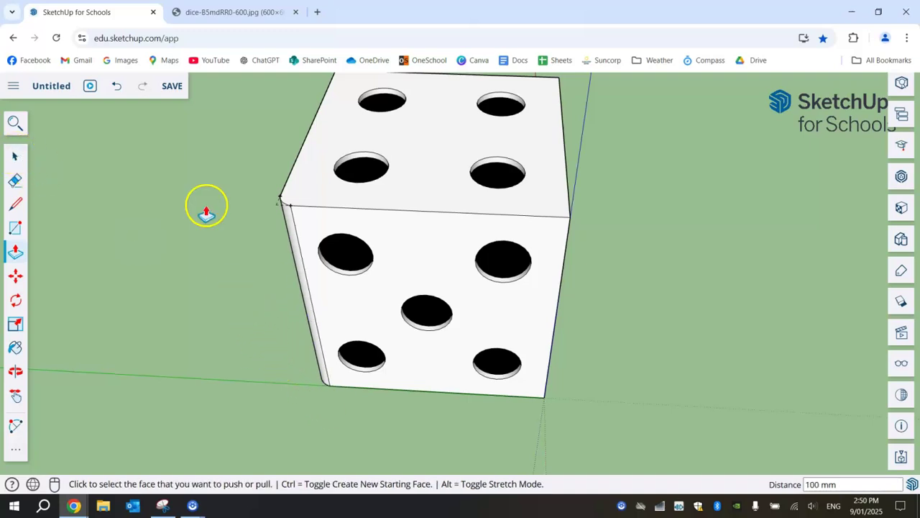
- Erase the leftover guides at the newly rounded corner of the dice
{"action": "scroll", "coordinate": [259, 187], "scroll_direction": "up", "scroll_amount": 5}
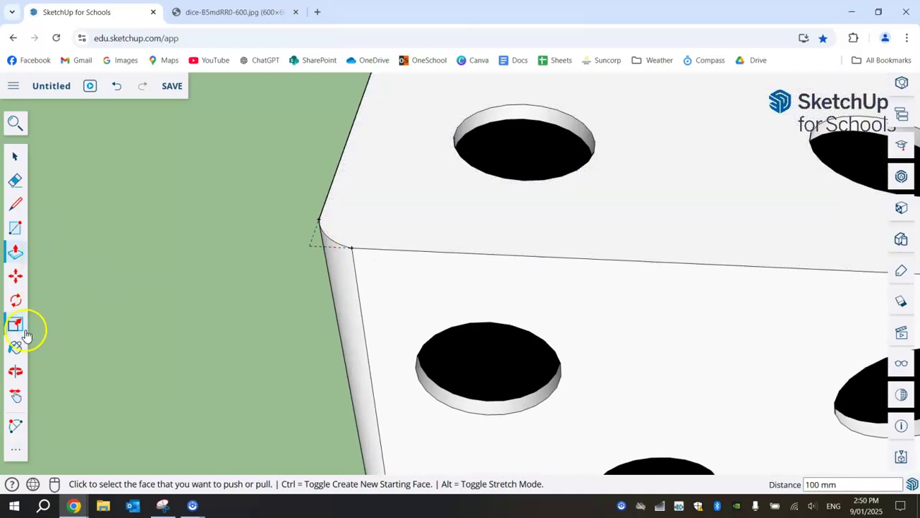
{"action": "left_click", "coordinate": [16, 179]}
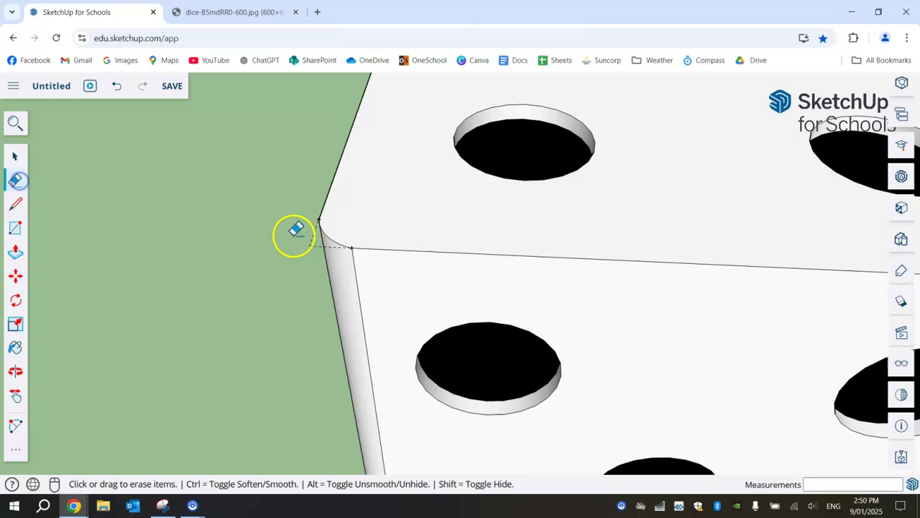
{"action": "left_click_drag", "start_coordinate": [311, 242], "coordinate": [316, 251]}
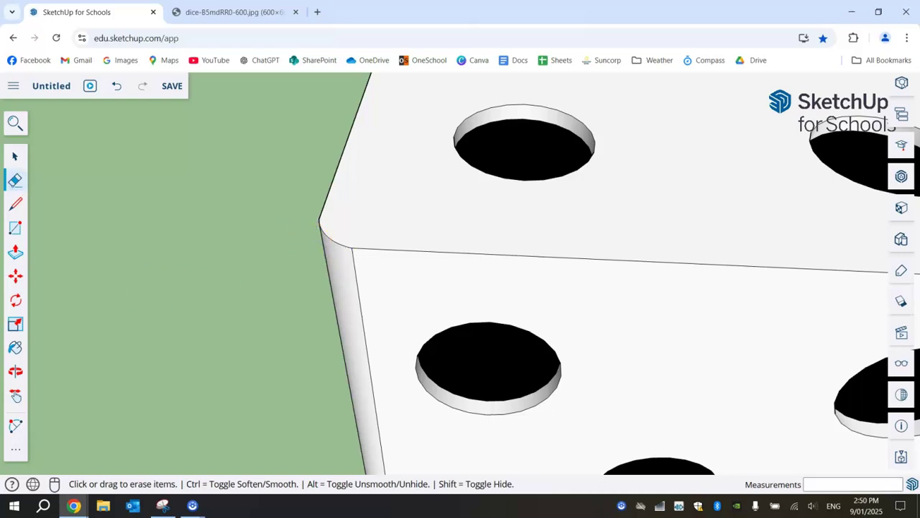
{"action": "left_click", "coordinate": [16, 156]}
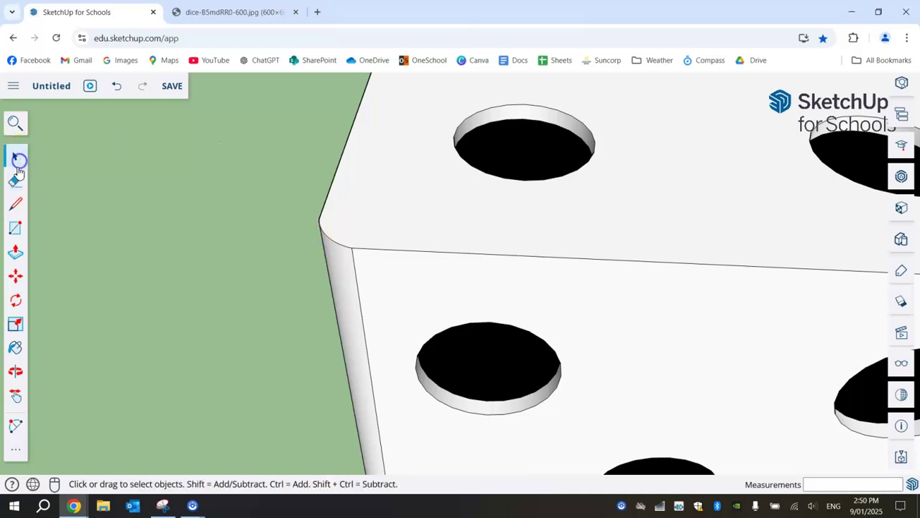
- At the corner between the five-dot and one-dot faces, place a guide point 5 mm along the one-dot face's upper edge
{"action": "scroll", "coordinate": [238, 311], "scroll_direction": "down", "scroll_amount": 3}
{"action": "middle_click_drag", "start_coordinate": [696, 324], "coordinate": [509, 335]}
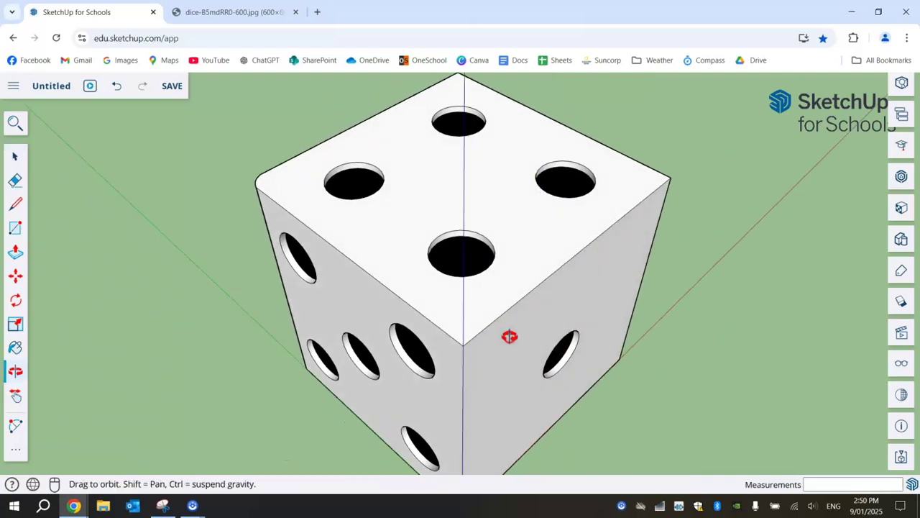
{"action": "scroll", "coordinate": [468, 345], "scroll_direction": "up", "scroll_amount": 3}
{"action": "scroll", "coordinate": [474, 334], "scroll_direction": "up", "scroll_amount": 1}
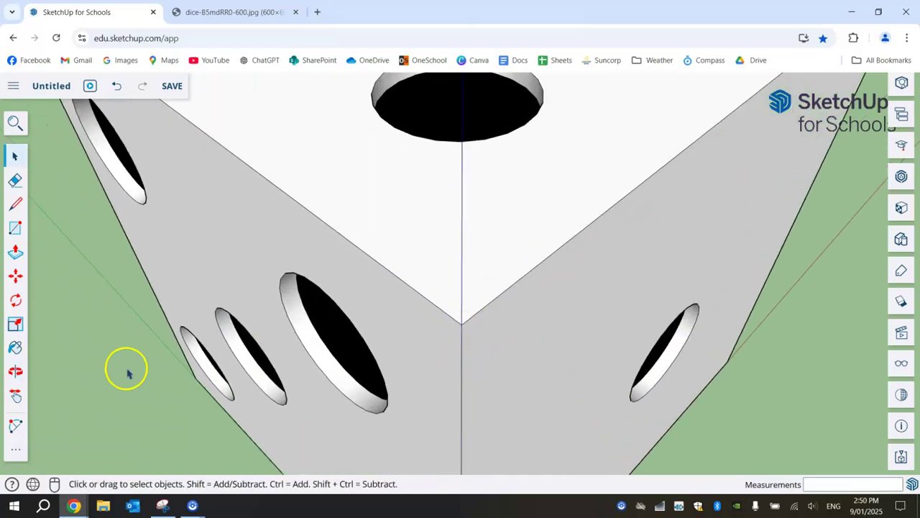
{"action": "left_click", "coordinate": [12, 448]}
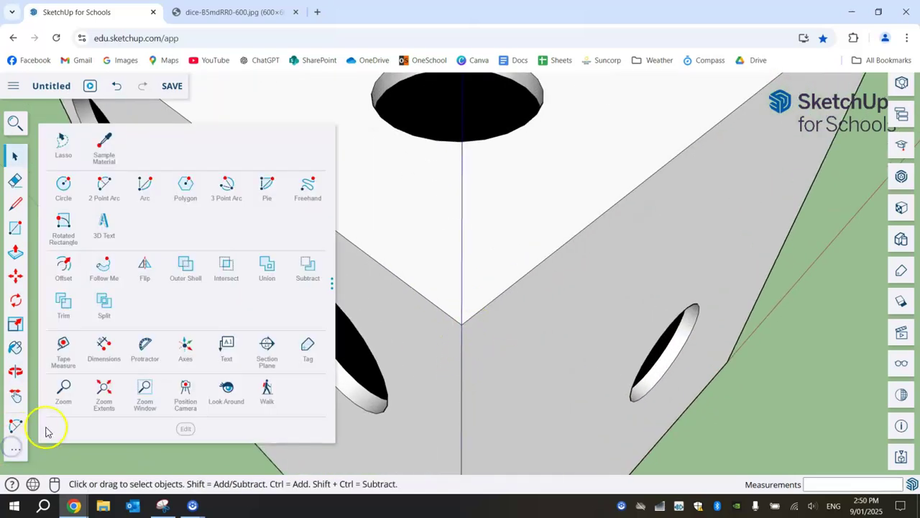
{"action": "left_click", "coordinate": [59, 348]}
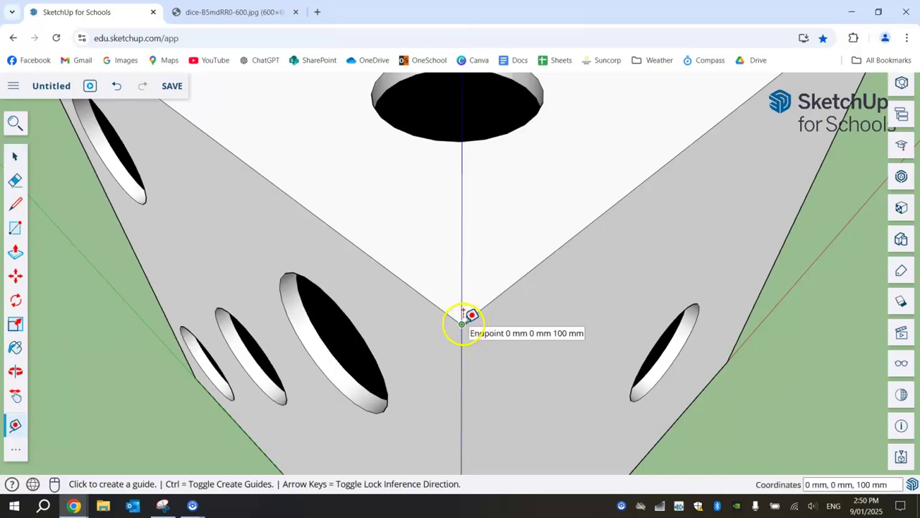
{"action": "left_click", "coordinate": [464, 323]}
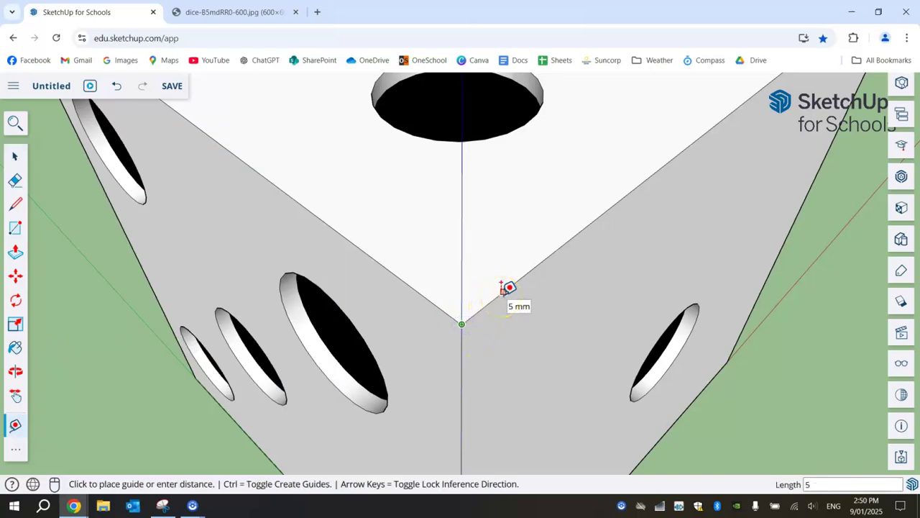
{"action": "left_click", "coordinate": [501, 284]}
- Place a second guide point 5 mm from the same corner along the five-dot face's upper edge
{"action": "left_click", "coordinate": [462, 323]}
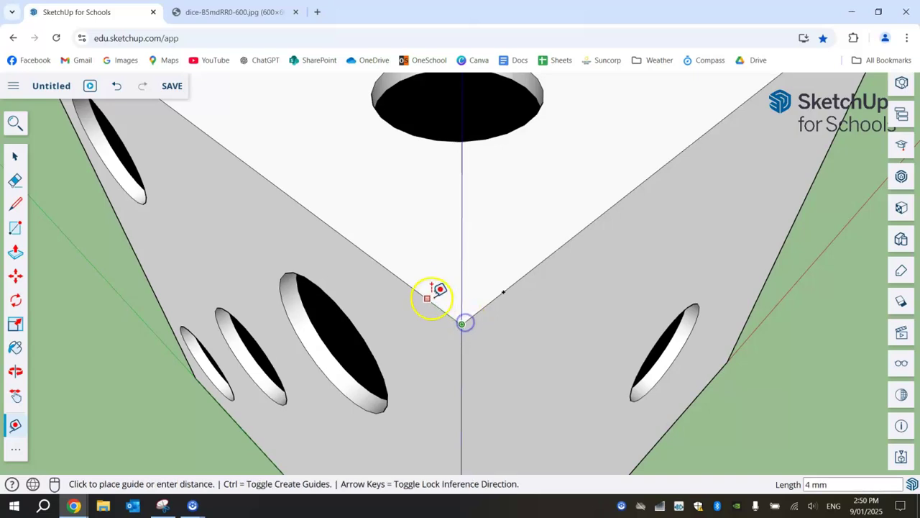
{"action": "middle_click_drag", "start_coordinate": [425, 284], "coordinate": [475, 296]}
{"action": "left_click", "coordinate": [462, 320]}
{"action": "left_click", "coordinate": [426, 294]}
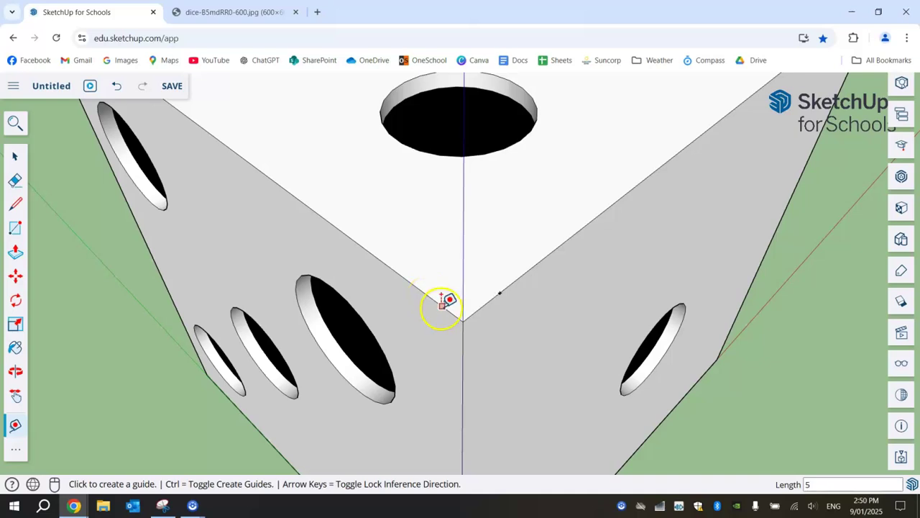
{"action": "left_click", "coordinate": [463, 321]}
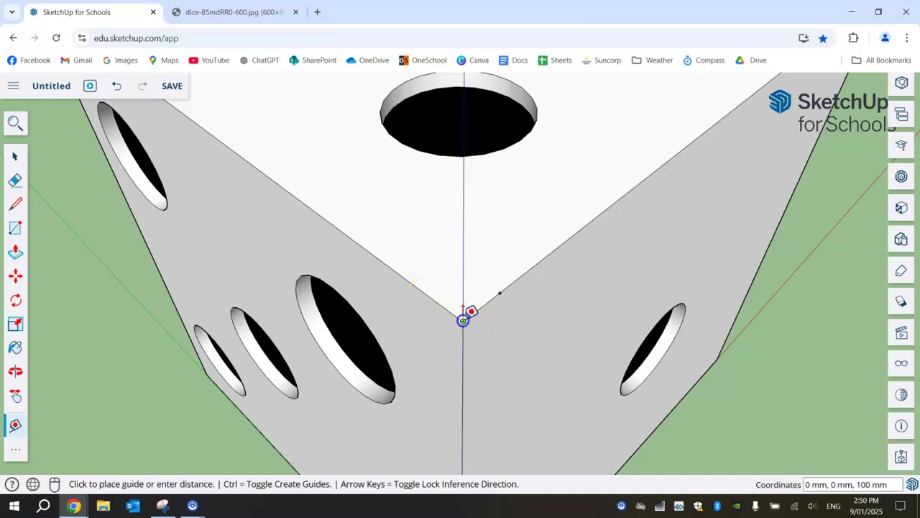
{"action": "left_click", "coordinate": [434, 292]}
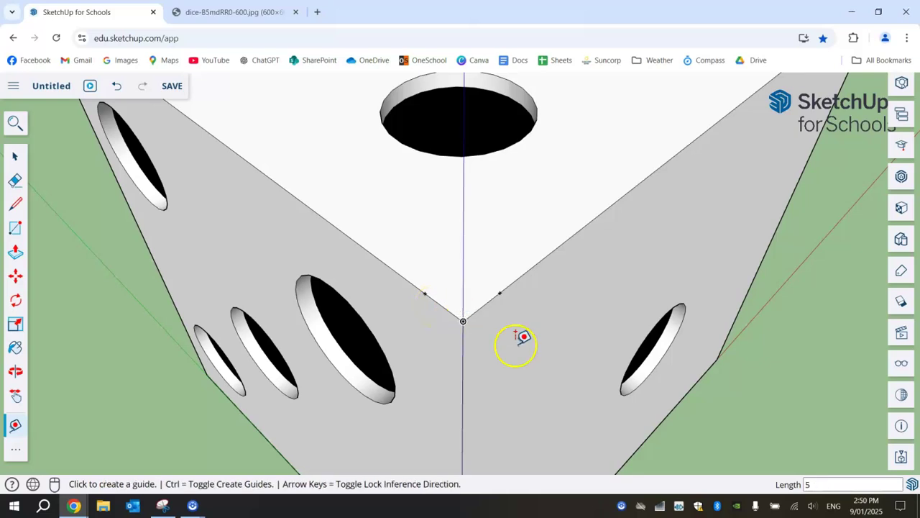
- At the corner between the one-dot and two-dot faces, place guide points 5 mm along both upper edges
{"action": "scroll", "coordinate": [535, 339], "scroll_direction": "down", "scroll_amount": 6}
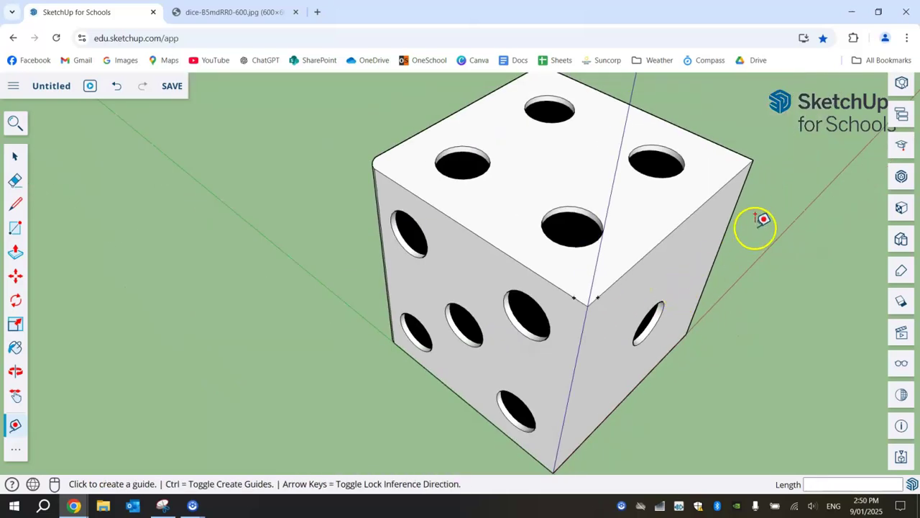
{"action": "middle_click_drag", "start_coordinate": [756, 226], "coordinate": [254, 180]}
{"action": "scroll", "coordinate": [343, 335], "scroll_direction": "up", "scroll_amount": 4}
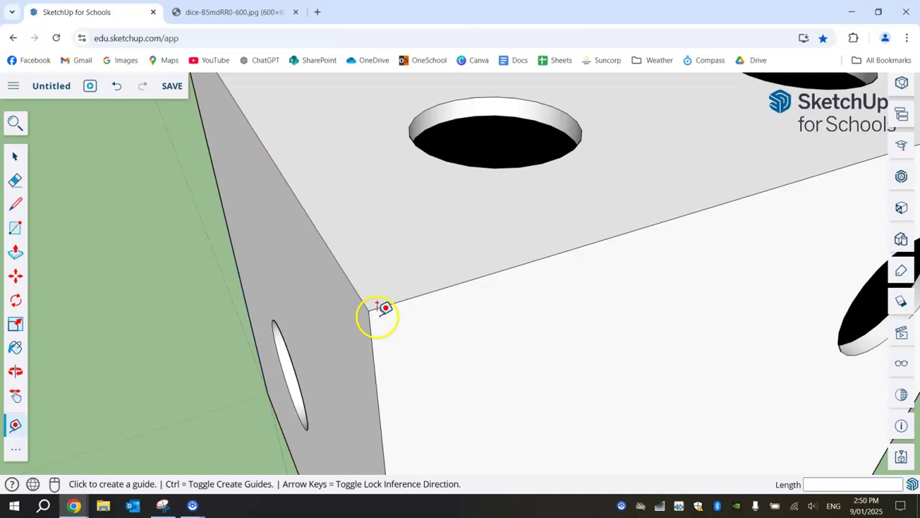
{"action": "left_click", "coordinate": [368, 309]}
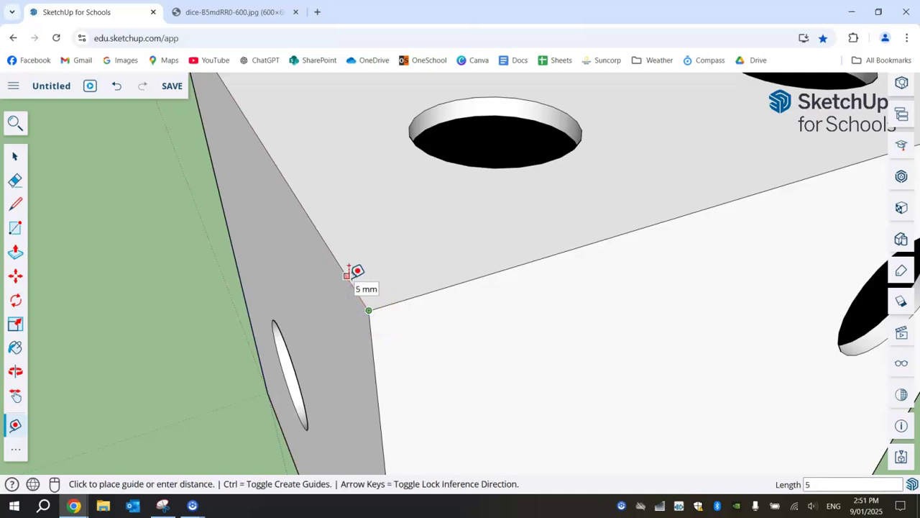
{"action": "key", "text": "Return"}
{"action": "left_click", "coordinate": [368, 310]}
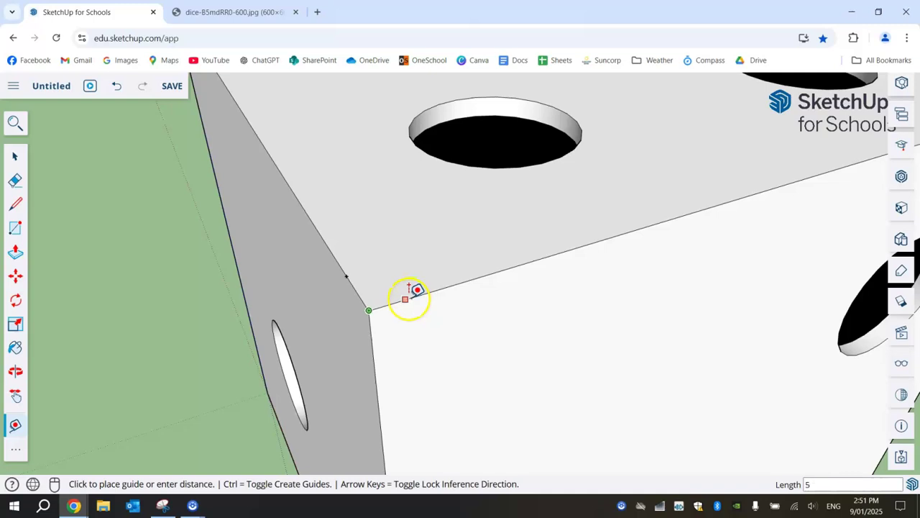
{"action": "key", "text": "Return"}
- At the corner between the two-dot and six-dot faces, place guide points 5 mm along both upper edges
{"action": "scroll", "coordinate": [566, 330], "scroll_direction": "down", "scroll_amount": 5}
{"action": "middle_click_drag", "start_coordinate": [580, 339], "coordinate": [314, 331]}
{"action": "scroll", "coordinate": [371, 371], "scroll_direction": "up", "scroll_amount": 3}
{"action": "left_click", "coordinate": [386, 392]}
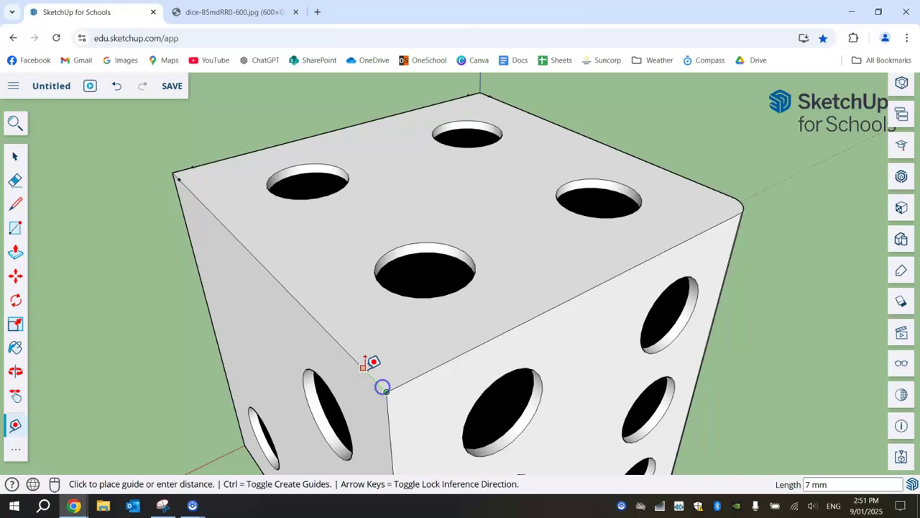
{"action": "type", "text": "5"}
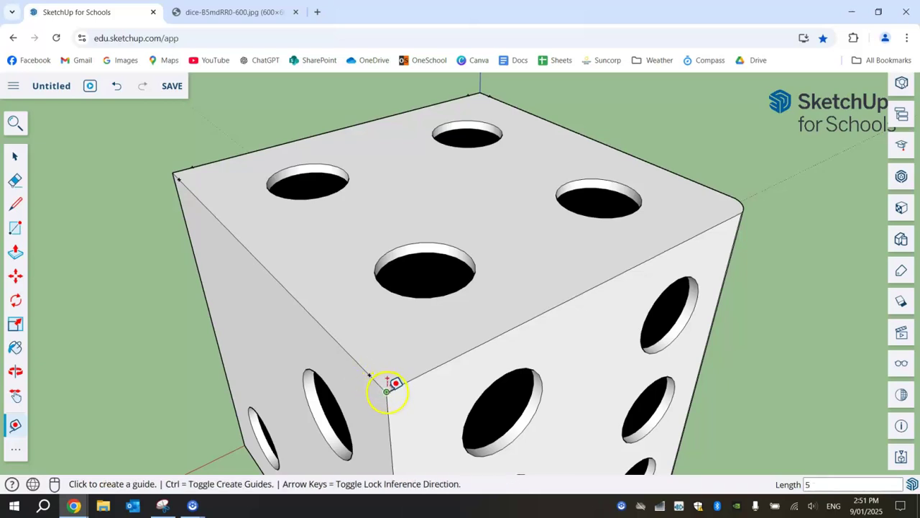
{"action": "left_click", "coordinate": [387, 392]}
{"action": "type", "text": "5"}
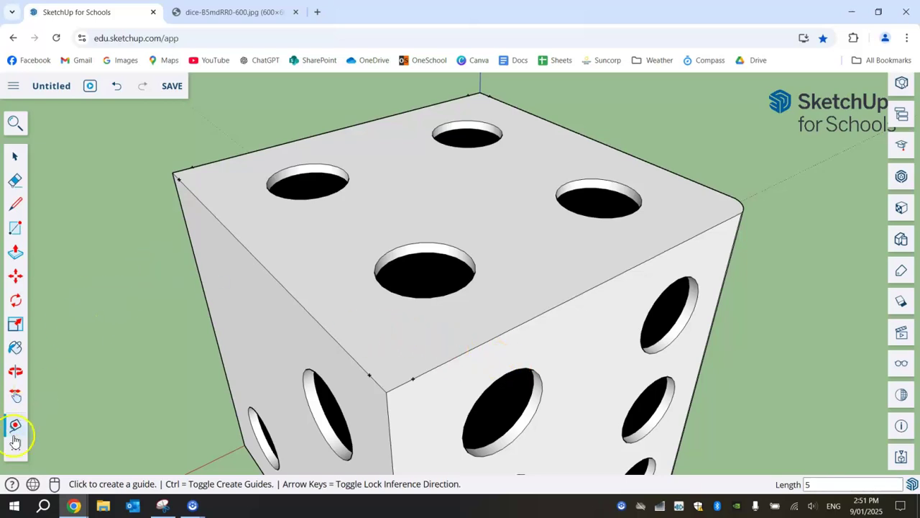
- Draw a two-point arc on the four-dot face between the guide points at the two-dot and six-dot corner
{"action": "type", "text": "a"}
{"action": "scroll", "coordinate": [386, 397], "scroll_direction": "up", "scroll_amount": 5}
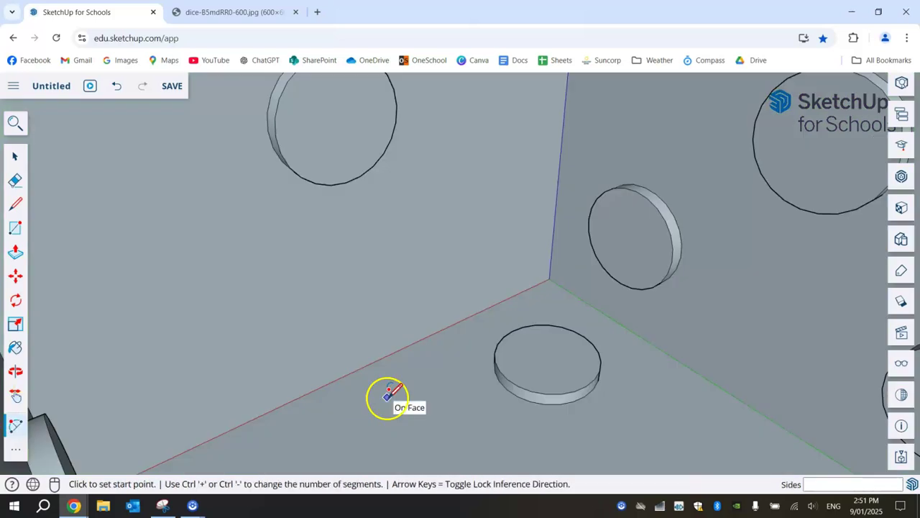
{"action": "scroll", "coordinate": [386, 396], "scroll_direction": "down", "scroll_amount": 4}
{"action": "scroll", "coordinate": [386, 388], "scroll_direction": "up", "scroll_amount": 3}
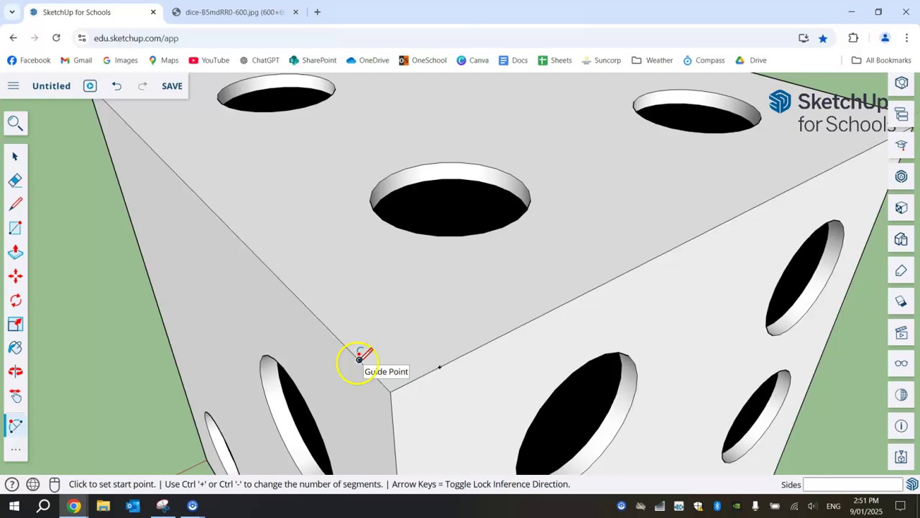
{"action": "left_click", "coordinate": [358, 359]}
{"action": "left_click", "coordinate": [440, 366]}
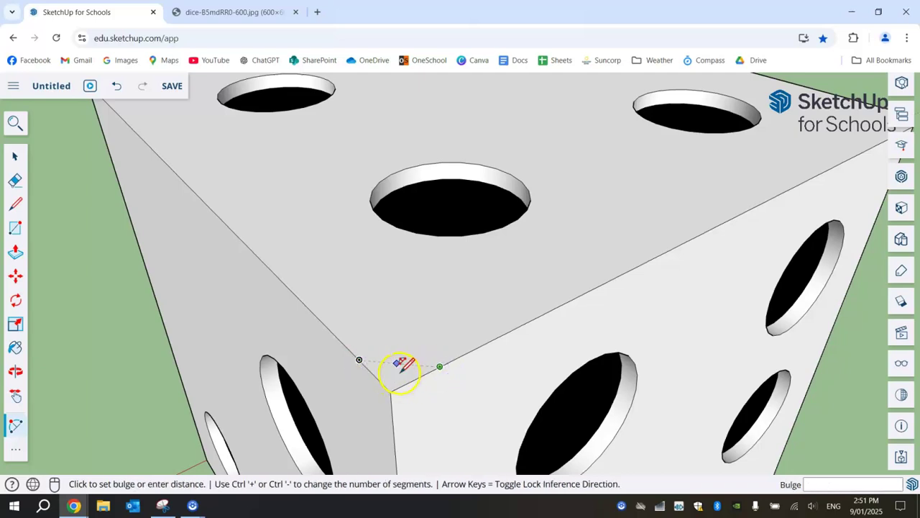
{"action": "left_click", "coordinate": [404, 371]}
- Draw an arc with about 1 mm bulge between the guide points at the five-dot and one-dot corner of the four-dot face
{"action": "middle_click_drag", "start_coordinate": [527, 383], "coordinate": [260, 308]}
{"action": "middle_click_drag", "start_coordinate": [551, 367], "coordinate": [321, 184]}
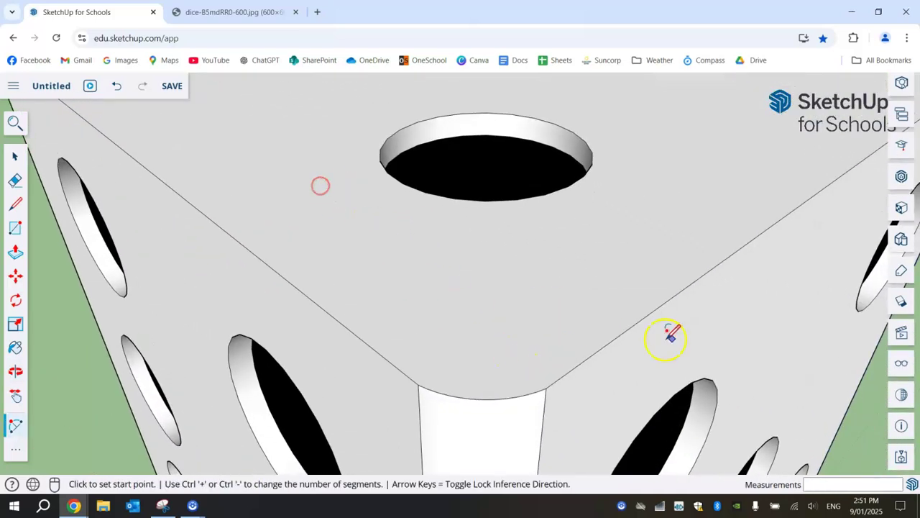
{"action": "middle_click_drag", "start_coordinate": [664, 335], "coordinate": [177, 308]}
{"action": "middle_click_drag", "start_coordinate": [527, 343], "coordinate": [541, 351]}
{"action": "middle_click_drag", "start_coordinate": [642, 390], "coordinate": [308, 136]}
{"action": "left_click", "coordinate": [271, 349]}
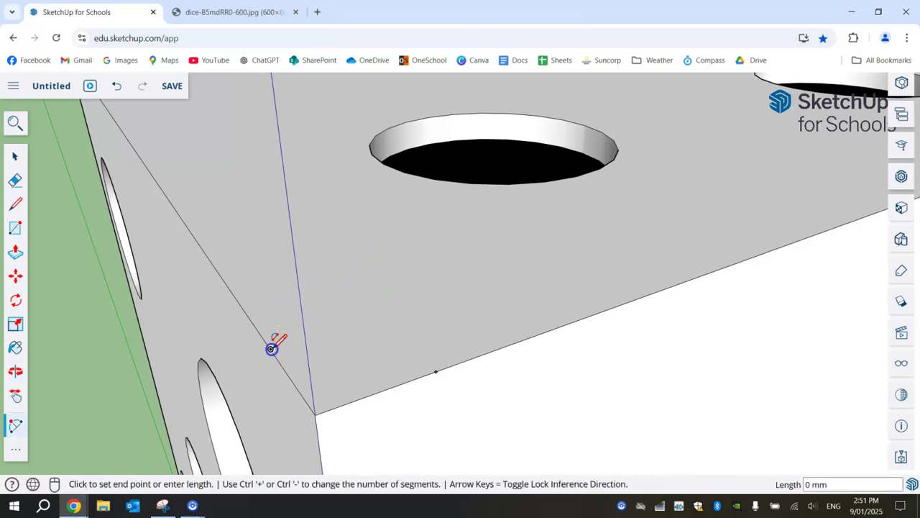
{"action": "left_click", "coordinate": [435, 371]}
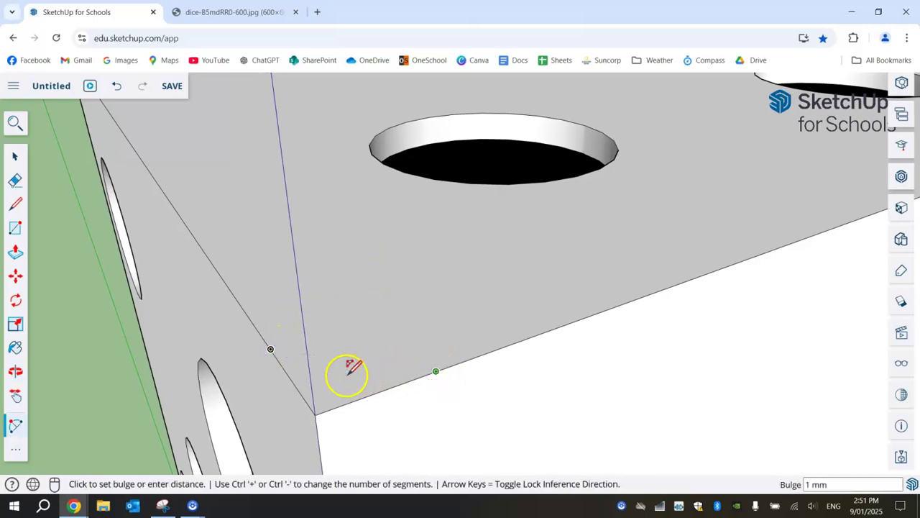
{"action": "left_click", "coordinate": [370, 377]}
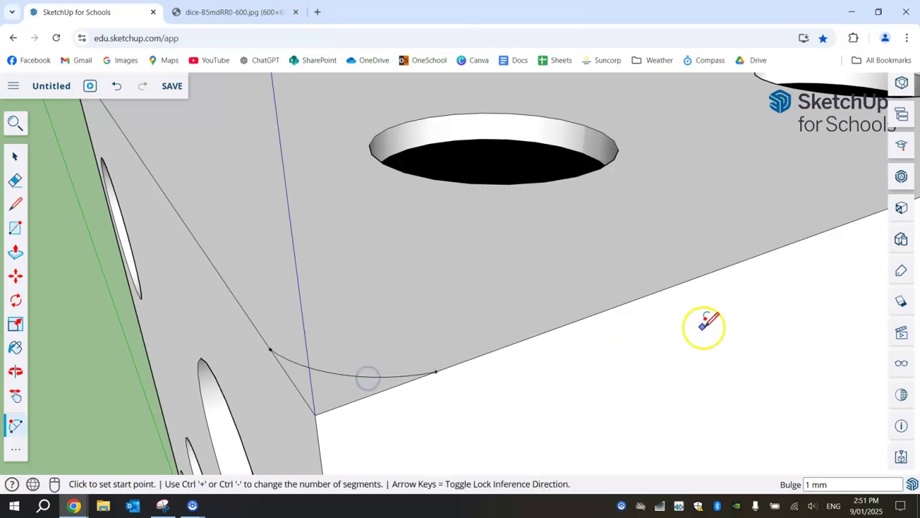
- Draw an arc with about 1 mm bulge between the guide points at the one-dot and two-dot corner of the four-dot face
{"action": "scroll", "coordinate": [703, 325], "scroll_direction": "down", "scroll_amount": 3}
{"action": "middle_click_drag", "start_coordinate": [763, 287], "coordinate": [380, 312]}
{"action": "middle_click_drag", "start_coordinate": [643, 318], "coordinate": [414, 85]}
{"action": "left_click", "coordinate": [463, 281]}
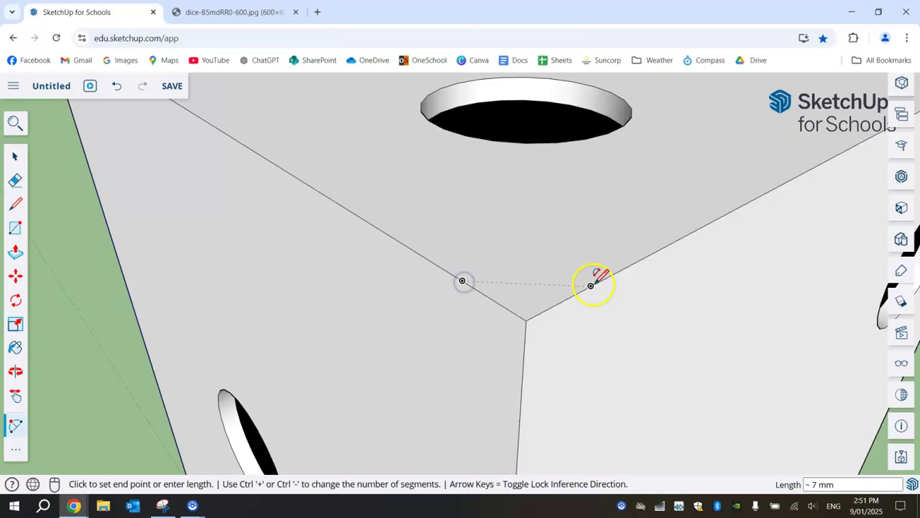
{"action": "left_click", "coordinate": [590, 286]}
{"action": "left_click", "coordinate": [568, 291]}
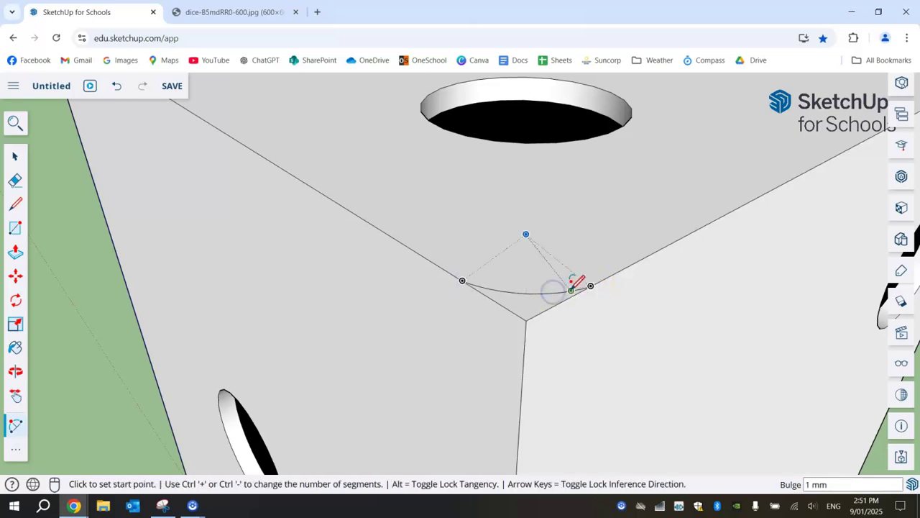
- Push the corner piece outside the arc between the one-dot and two-dot faces down through the full height of the dice
{"action": "scroll", "coordinate": [582, 291], "scroll_direction": "down", "scroll_amount": 5}
{"action": "middle_click_drag", "start_coordinate": [735, 362], "coordinate": [479, 252]}
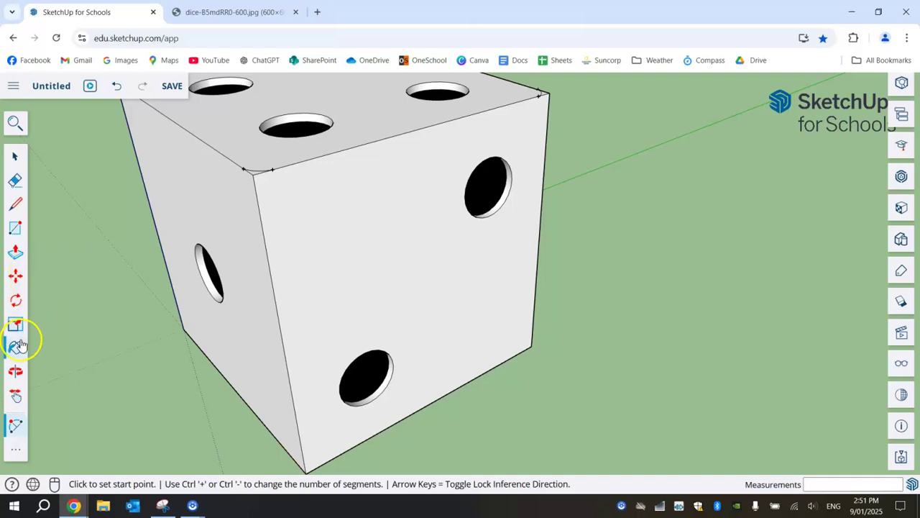
{"action": "left_click", "coordinate": [15, 252]}
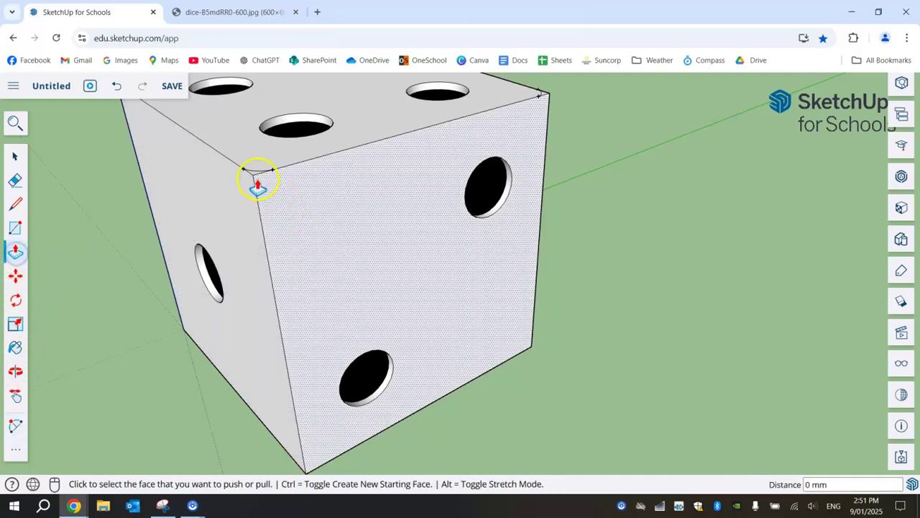
{"action": "left_click", "coordinate": [253, 176]}
{"action": "left_click_drag", "start_coordinate": [269, 311], "coordinate": [292, 495]}
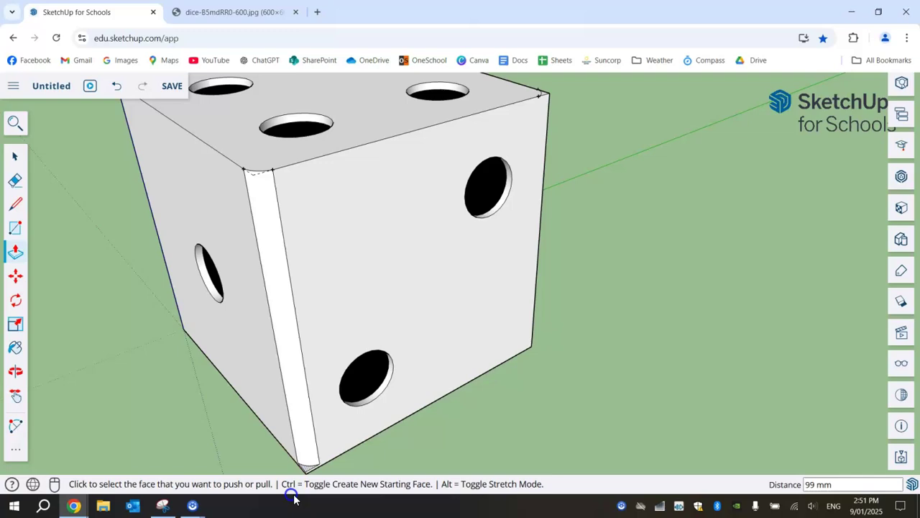
{"action": "middle_click_drag", "start_coordinate": [448, 452], "coordinate": [327, 377]}
{"action": "left_click", "coordinate": [244, 398]}
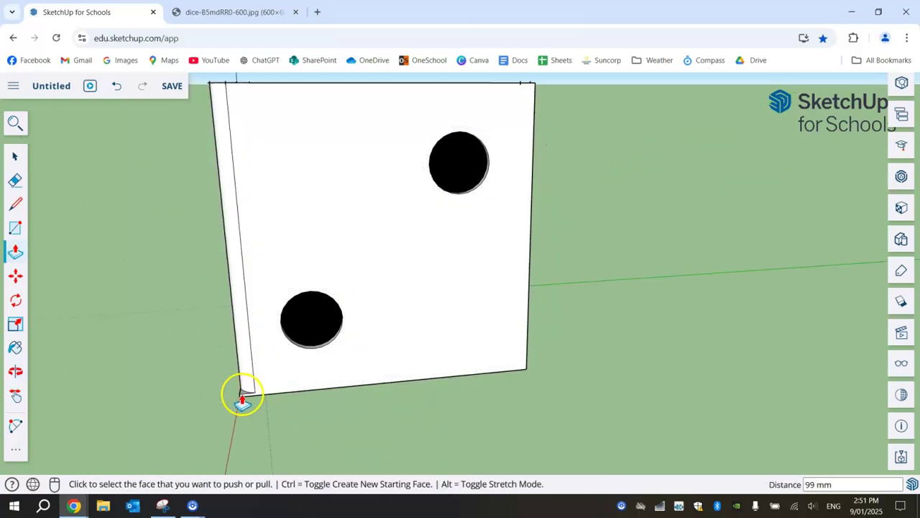
{"action": "left_click", "coordinate": [220, 378]}
- Push the corner piece between the two-dot and six-dot faces down 100 mm through the dice
{"action": "middle_click_drag", "start_coordinate": [219, 379], "coordinate": [324, 211]}
{"action": "left_click", "coordinate": [344, 115]}
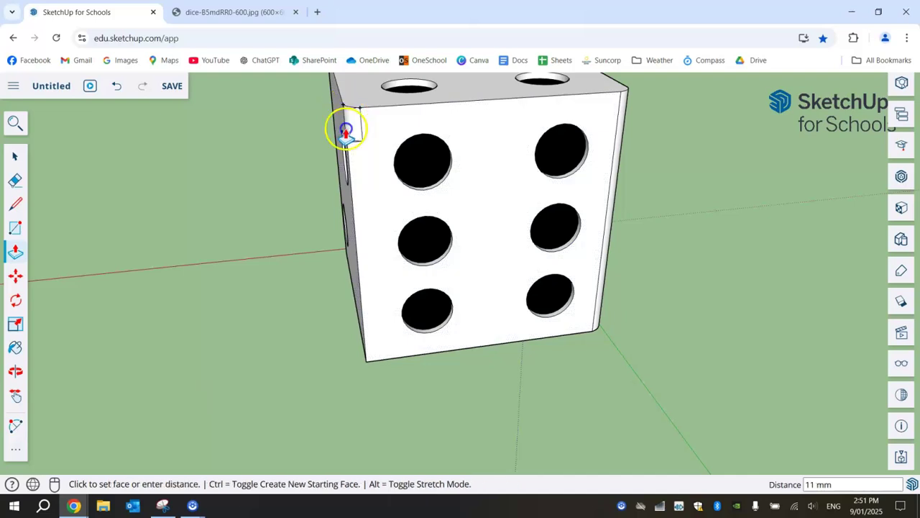
{"action": "left_click", "coordinate": [372, 386]}
- Push the corner piece between the five-dot and one-dot faces down 100 mm through the dice
{"action": "middle_click_drag", "start_coordinate": [804, 303], "coordinate": [360, 312]}
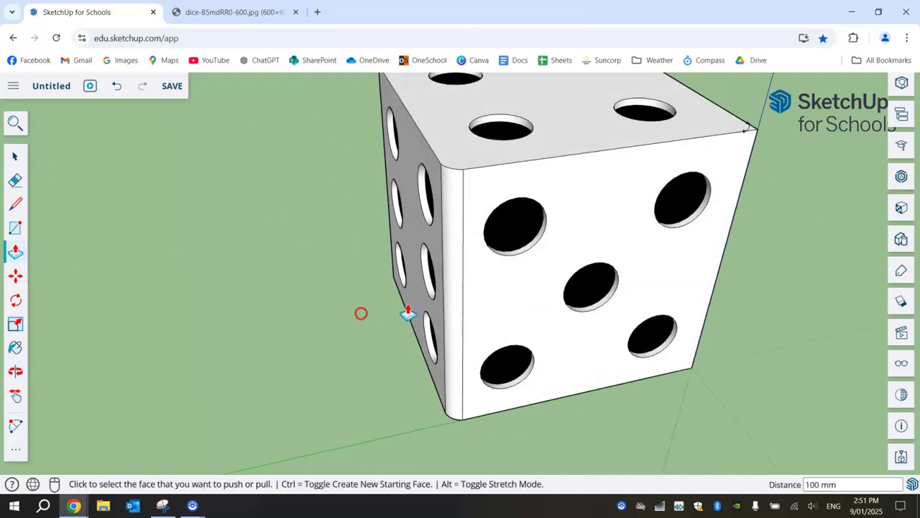
{"action": "middle_click_drag", "start_coordinate": [830, 263], "coordinate": [328, 236]}
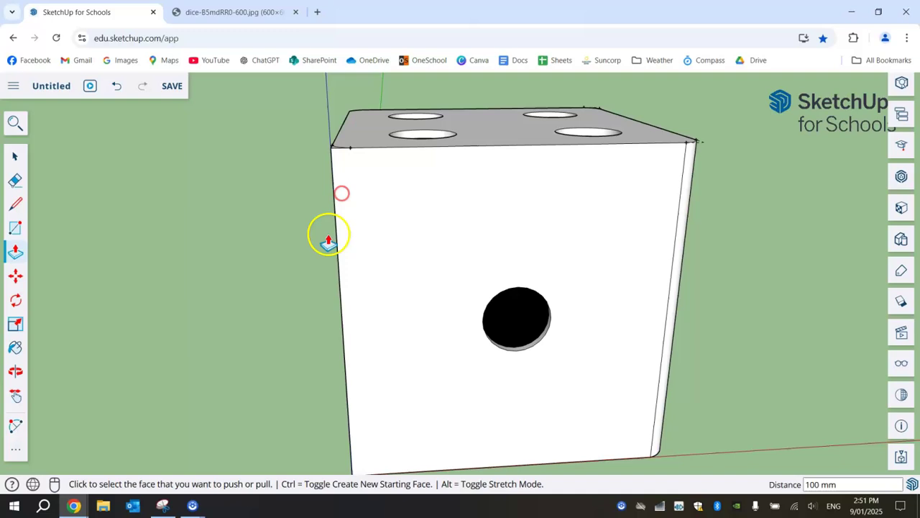
{"action": "scroll", "coordinate": [320, 223], "scroll_direction": "down", "scroll_amount": 3}
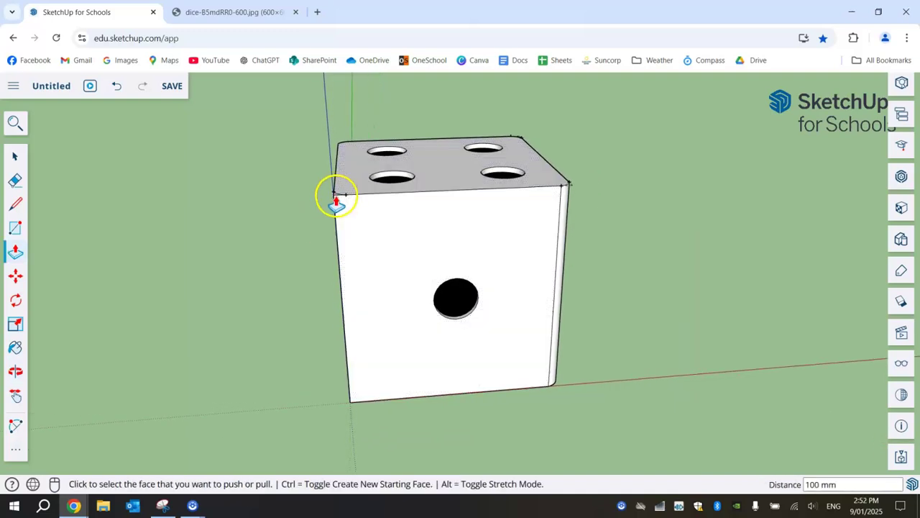
{"action": "left_click", "coordinate": [337, 193]}
{"action": "key", "text": "Escape"}
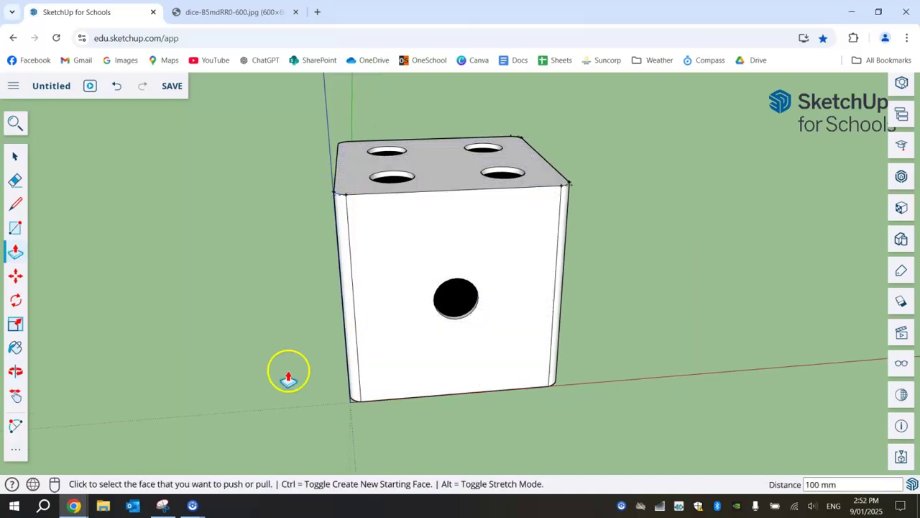
- Select all connected geometry of the dice and activate Scale on it
{"action": "left_click", "coordinate": [14, 154]}
{"action": "middle_click_drag", "start_coordinate": [188, 251], "coordinate": [711, 286]}
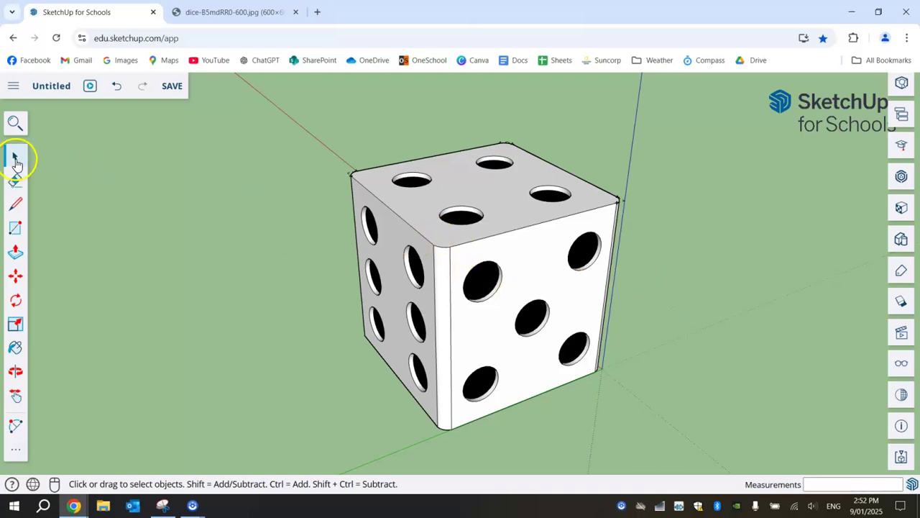
{"action": "triple_click", "coordinate": [416, 215]}
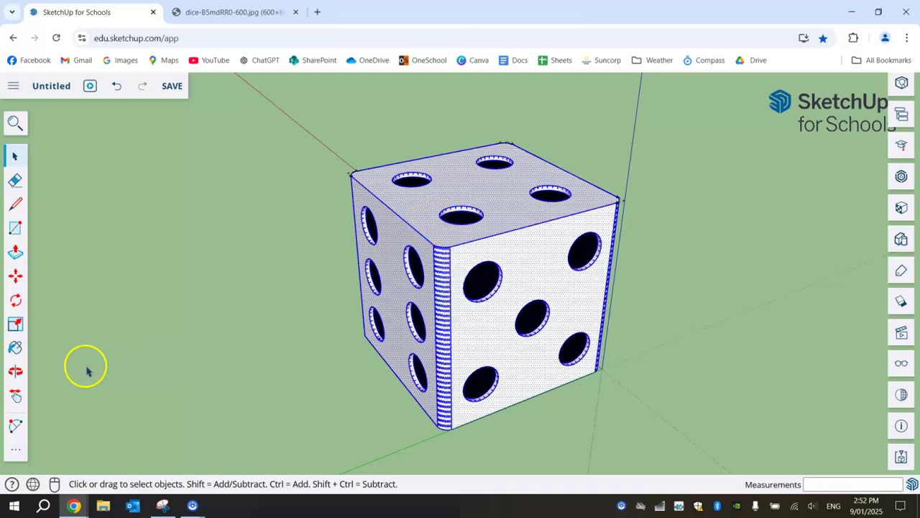
{"action": "left_click", "coordinate": [15, 326]}
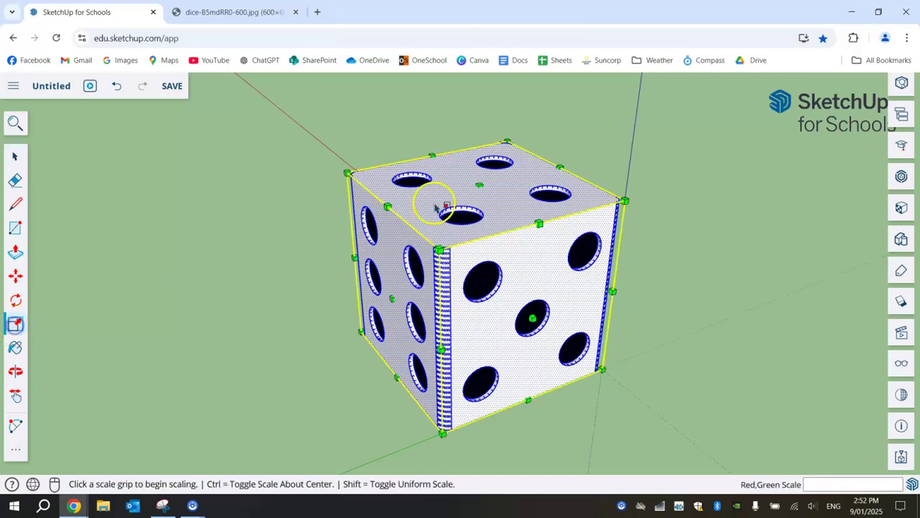
- Try scaling the dice down uniformly from an upper corner grip by about 0.5 and 0.74, and undo the scaling
{"action": "left_click", "coordinate": [624, 200]}
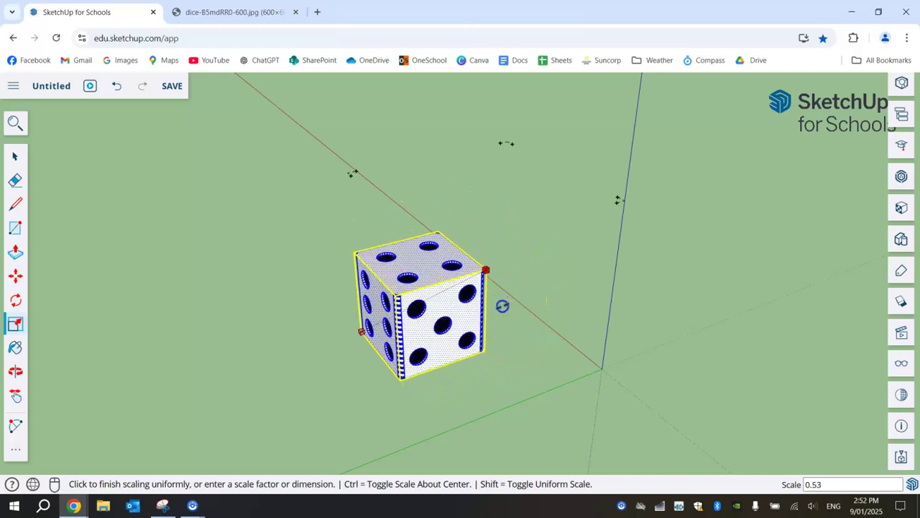
{"action": "left_click", "coordinate": [495, 310]}
{"action": "left_click", "coordinate": [816, 480]}
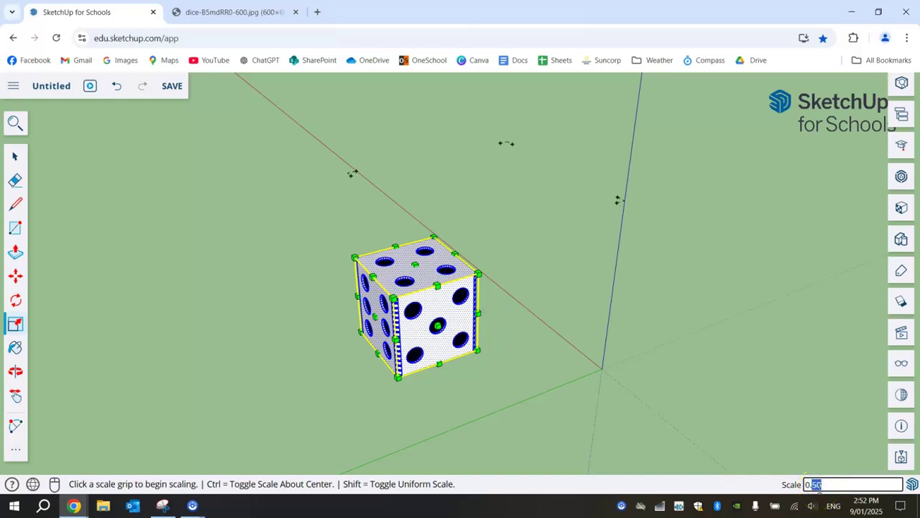
{"action": "left_click", "coordinate": [478, 274]}
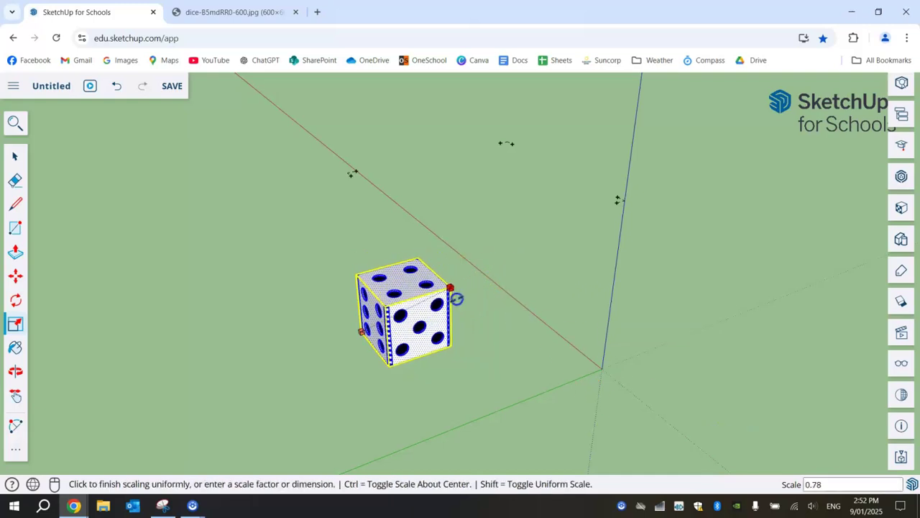
{"action": "left_click", "coordinate": [451, 304]}
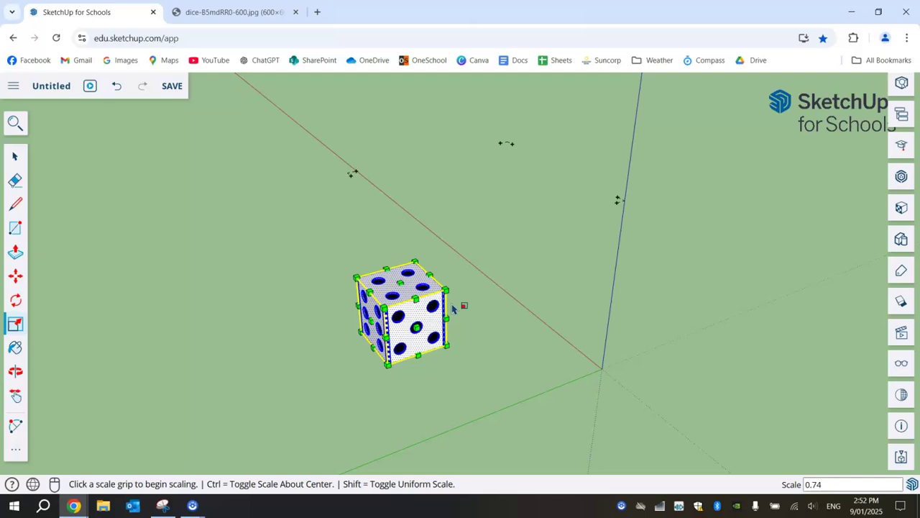
{"action": "key", "text": "ctrl+z"}
- Scale the dice uniformly from its upper corner grip by a factor of 0.1 and clear the selection
{"action": "left_click", "coordinate": [622, 200]}
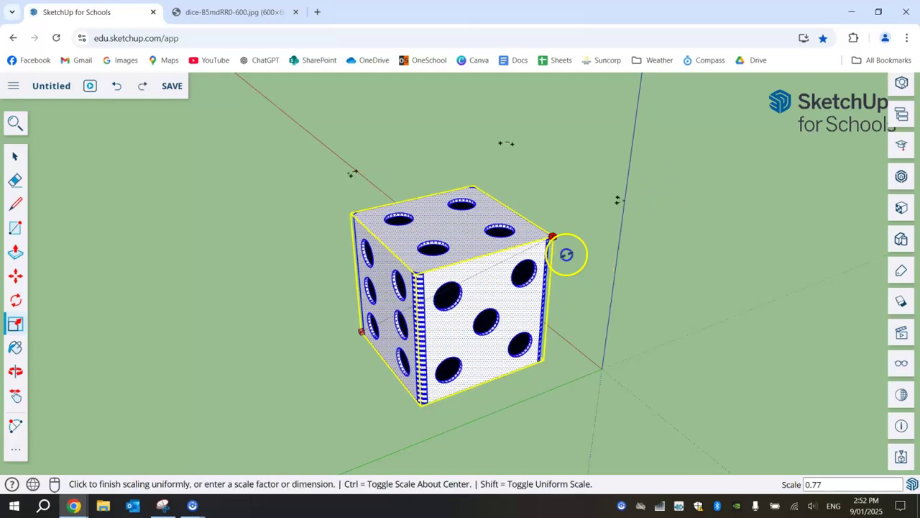
{"action": "left_click", "coordinate": [501, 314]}
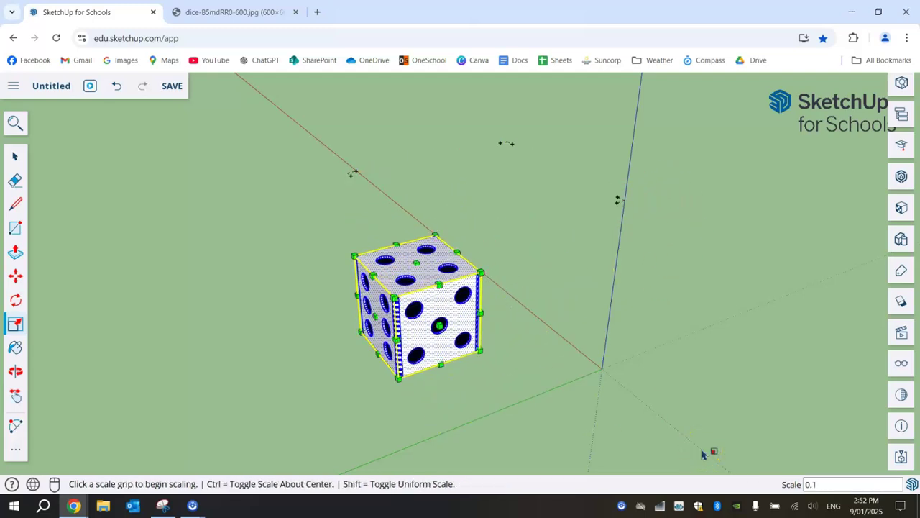
{"action": "key", "text": "Return"}
{"action": "scroll", "coordinate": [392, 355], "scroll_direction": "up", "scroll_amount": 5}
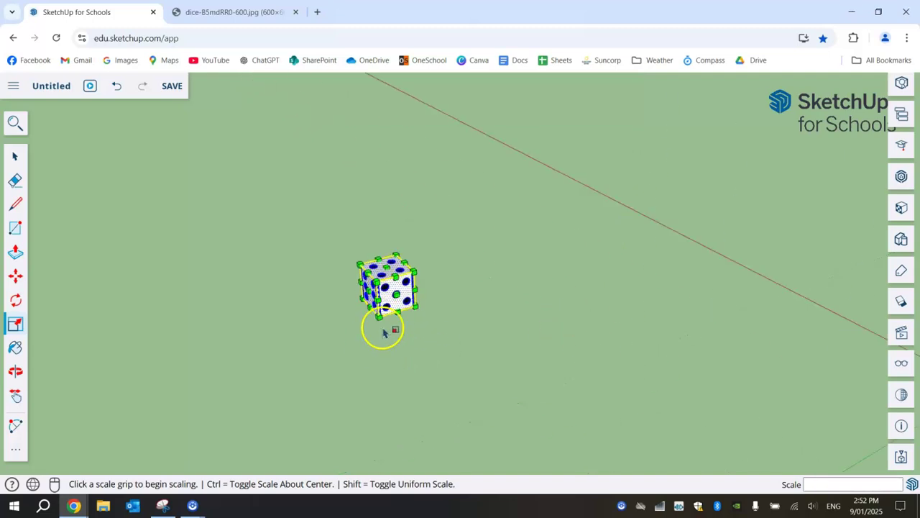
{"action": "left_click", "coordinate": [14, 156]}
{"action": "left_click", "coordinate": [183, 167]}
{"action": "key", "text": "o"}
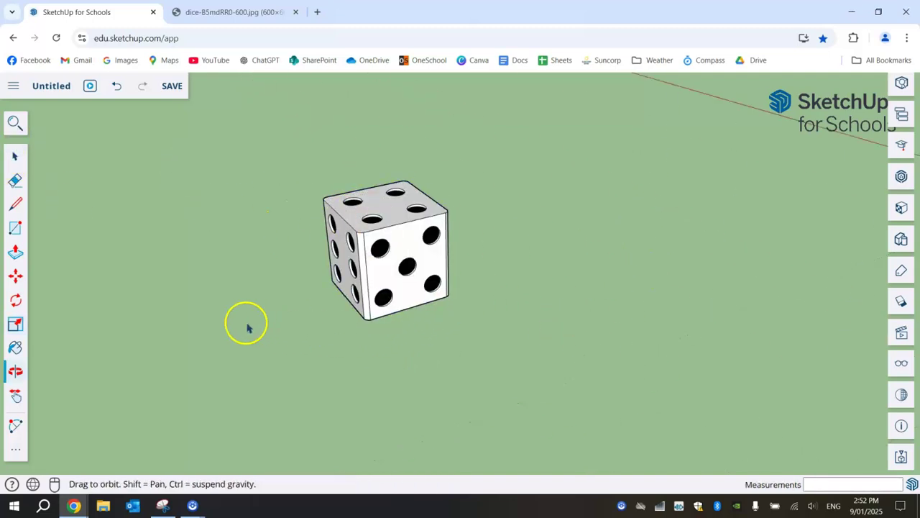
{"action": "left_click_drag", "start_coordinate": [248, 328], "coordinate": [198, 342]}
{"action": "key", "text": "space"}
- Try to save the model as a new file, purging all unused items, and close the save dialog
{"action": "left_click", "coordinate": [13, 90]}
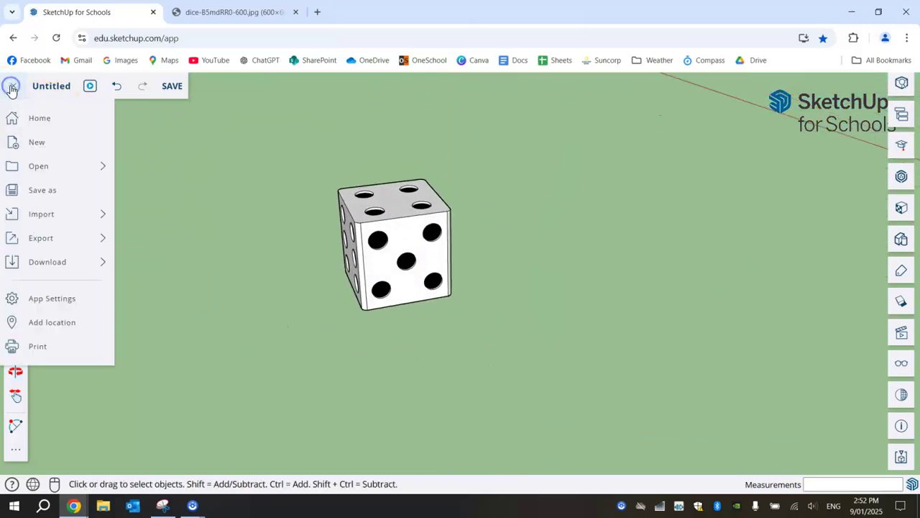
{"action": "left_click", "coordinate": [43, 191]}
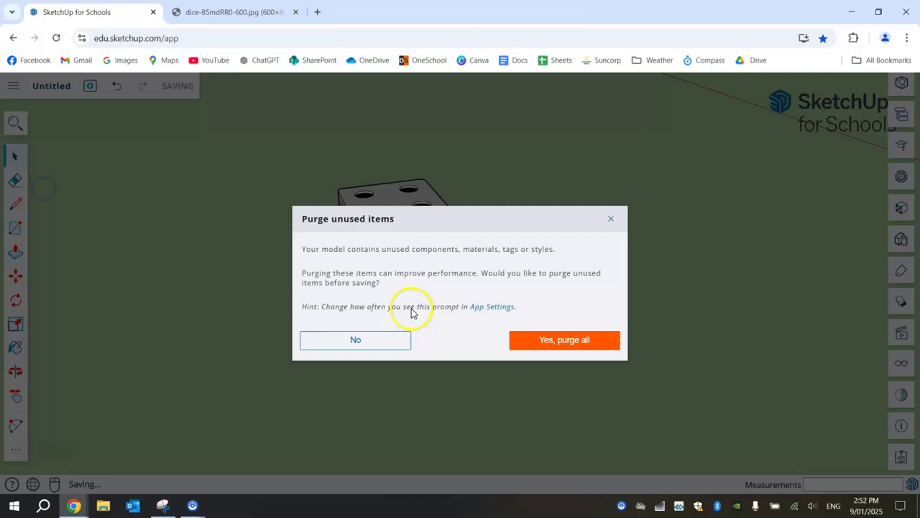
{"action": "left_click", "coordinate": [569, 344]}
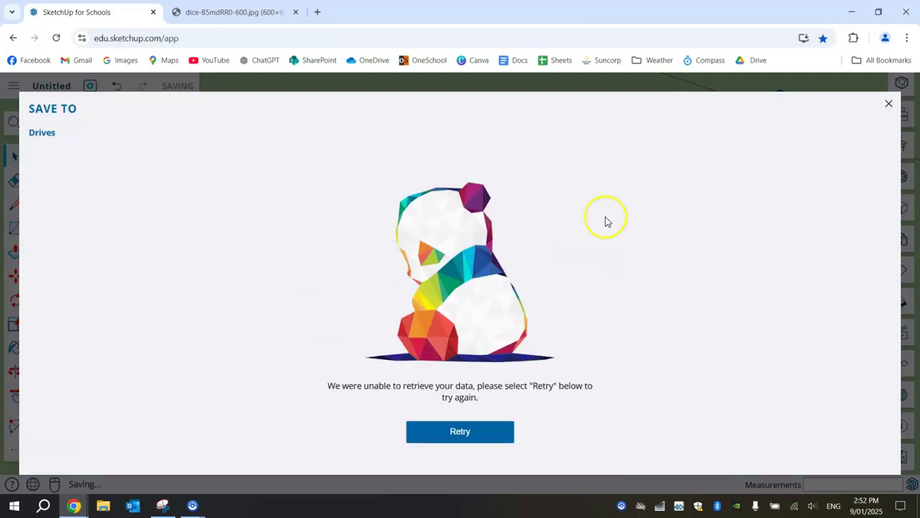
{"action": "left_click", "coordinate": [890, 108]}
{"action": "middle_click_drag", "start_coordinate": [256, 366], "coordinate": [391, 315]}
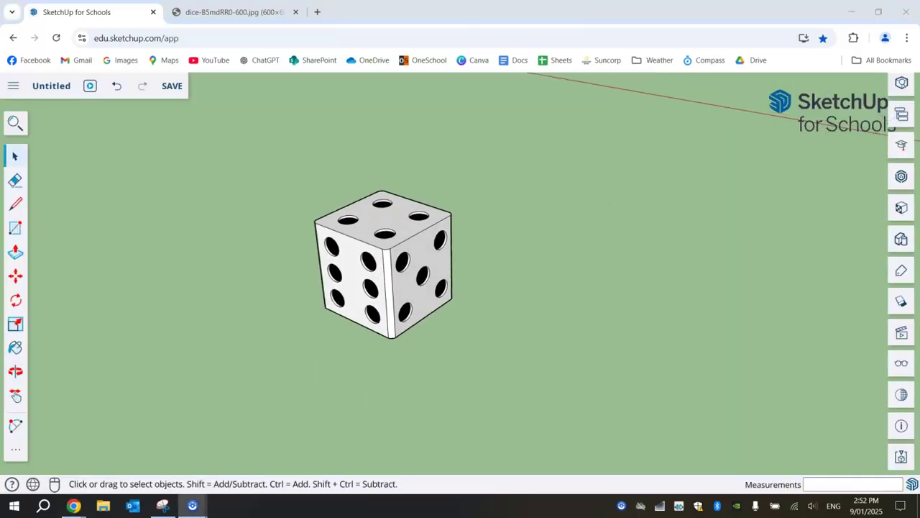